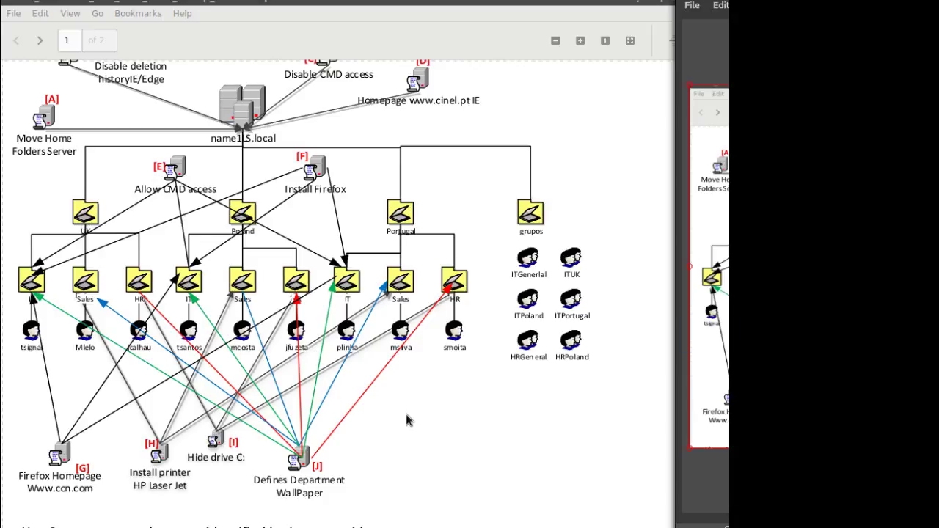
Step: Examine the PDF diagram of the domain, its country and department units, and its users and groups
scroll(433, 422, "down", 2)
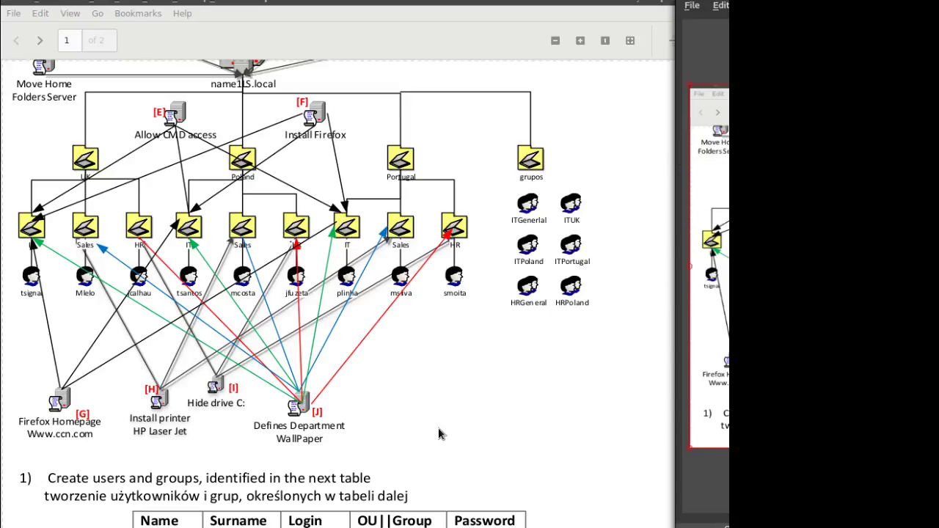
scroll(427, 404, "down", 4)
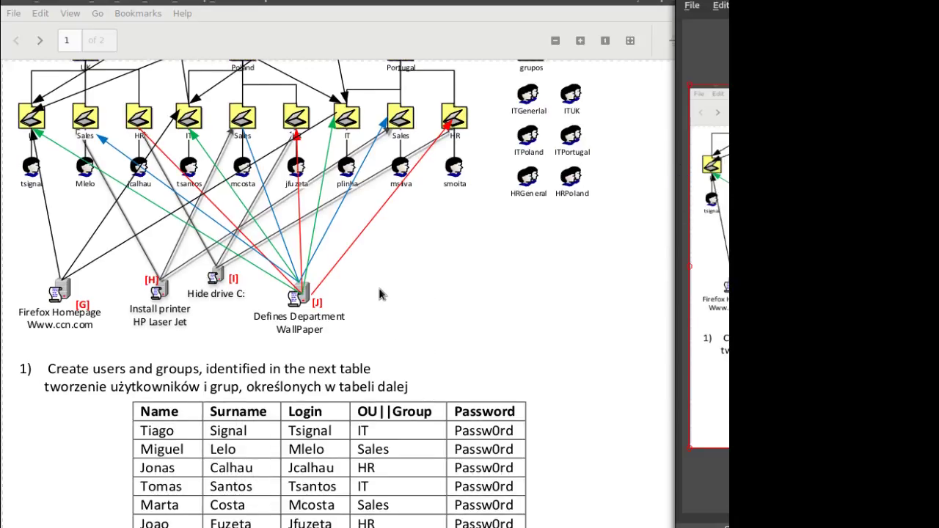
scroll(379, 294, "up", 4)
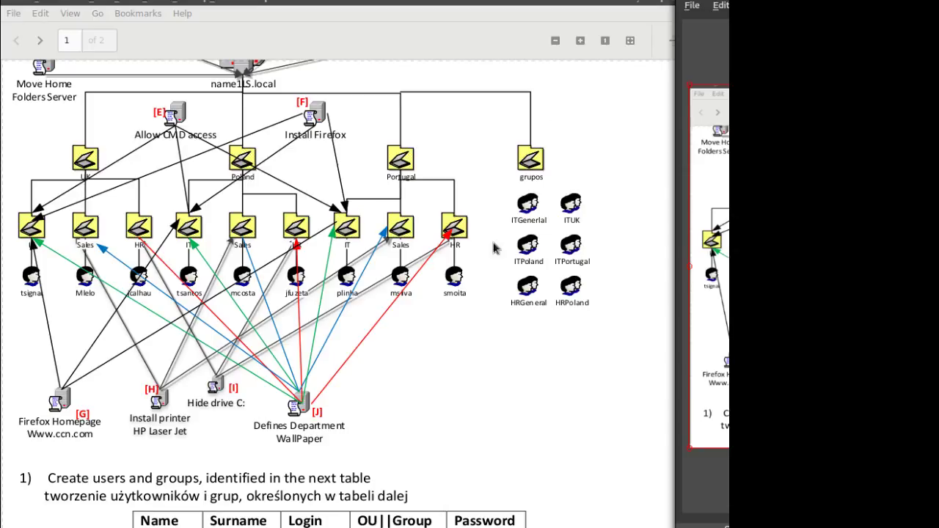
scroll(221, 187, "up", 2)
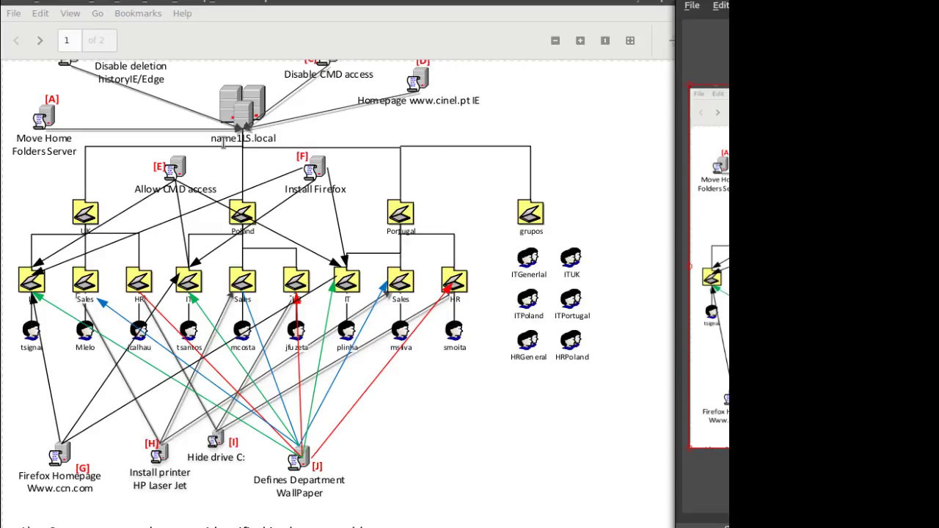
left_click_drag(210, 138, 275, 138)
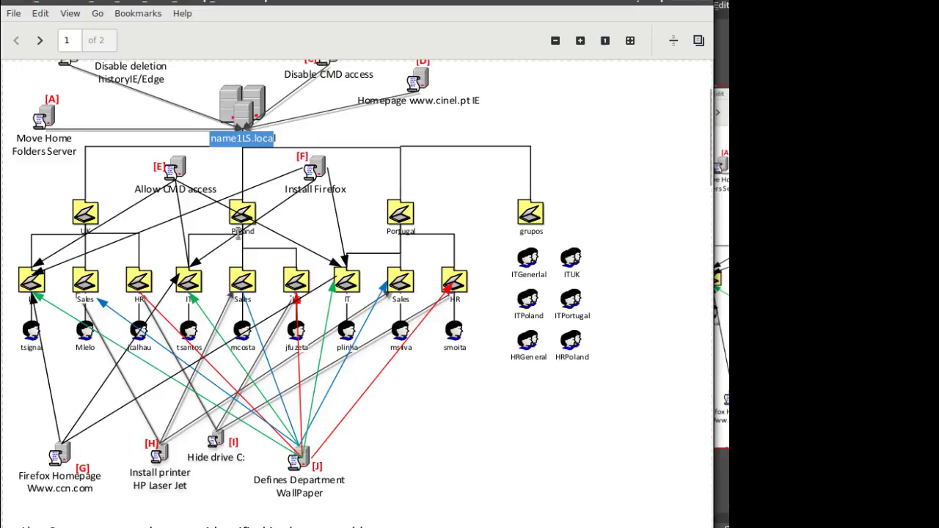
Step: Switch to the Windows Server 2012 R2 virtual machine and unlock the Administrator session with the account password
key("alt+Tab")
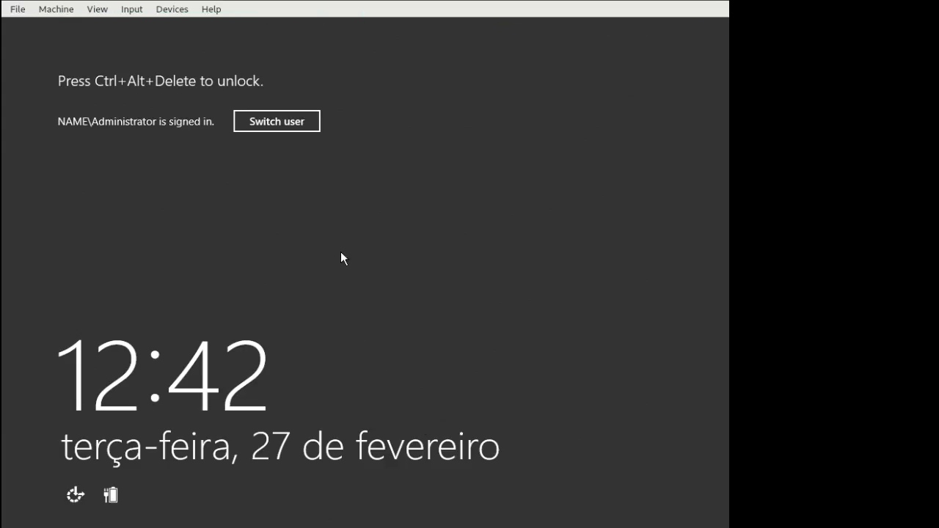
key("ctrl+alt+Delete")
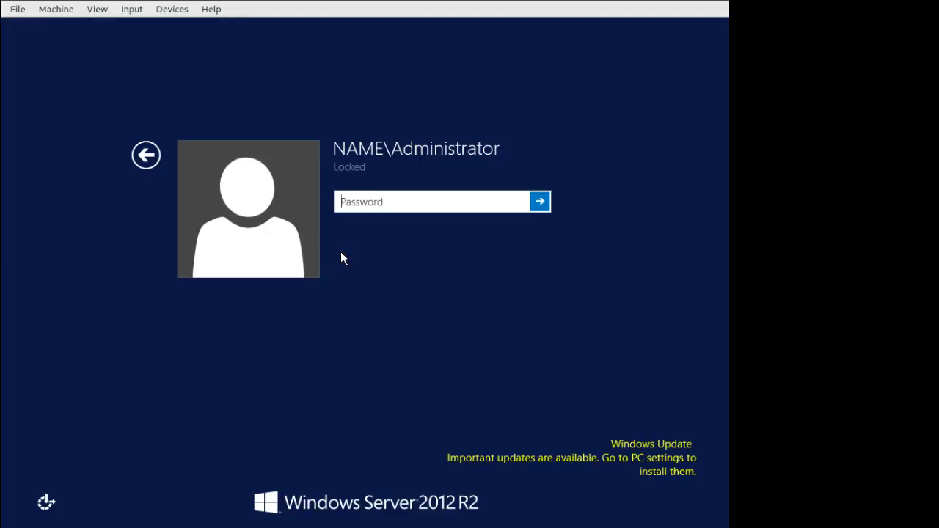
type("*********")
key("Return")
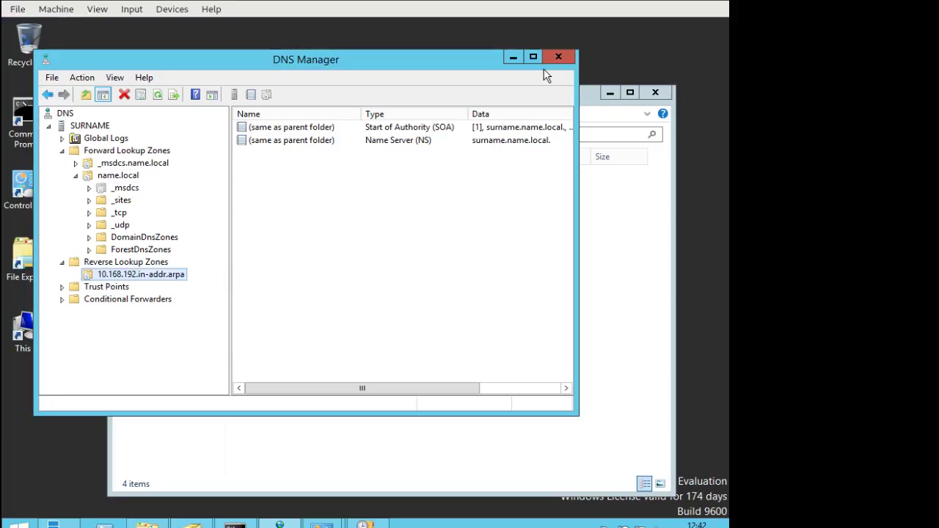
Step: Minimize DNS Manager, bring up Active Directory Users and Computers, and display the contents of the name.local domain
left_click(520, 53)
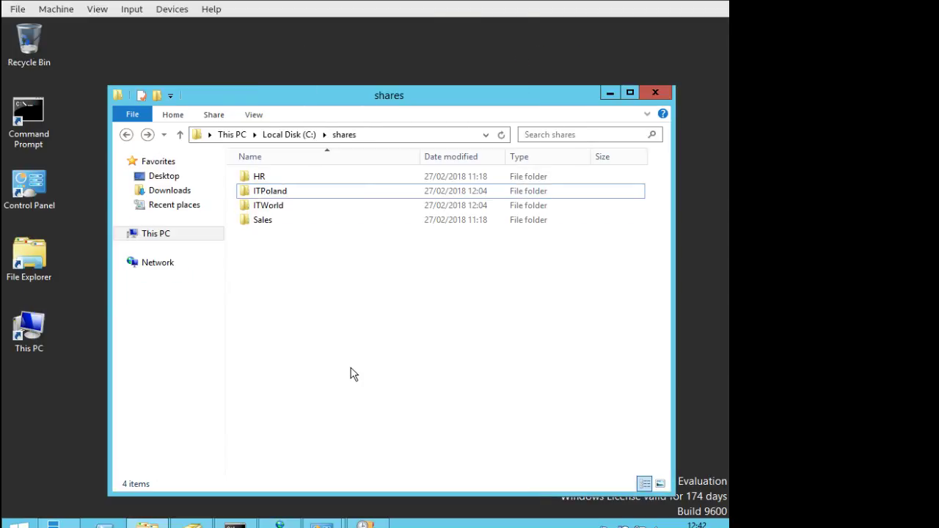
left_click(193, 524)
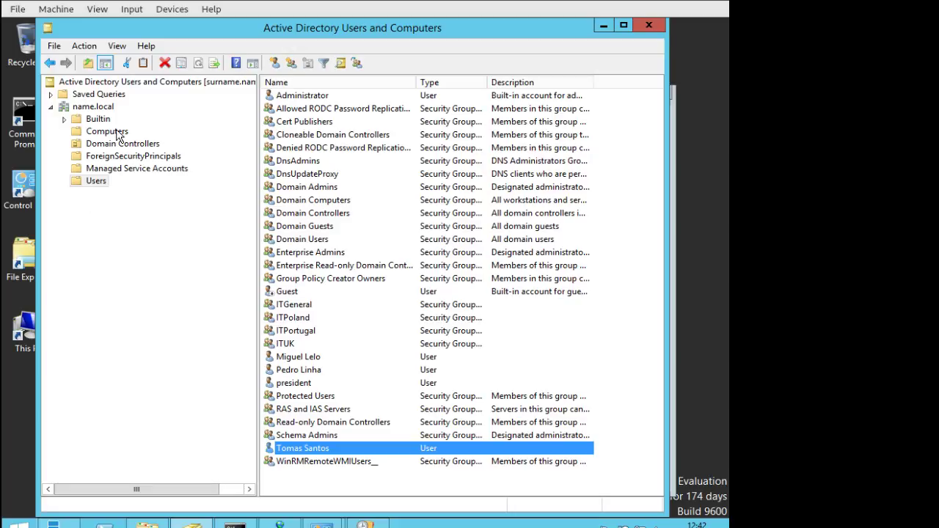
left_click(127, 203)
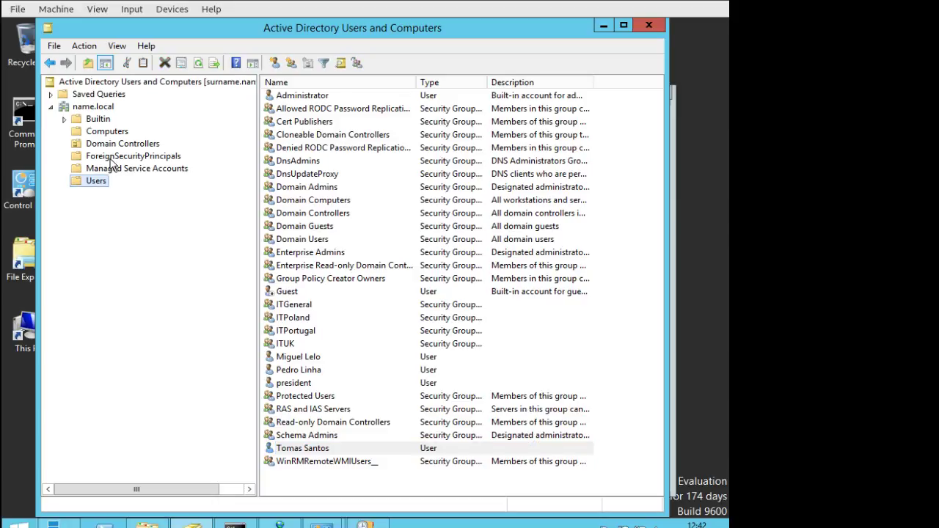
left_click(103, 120)
left_click(105, 108)
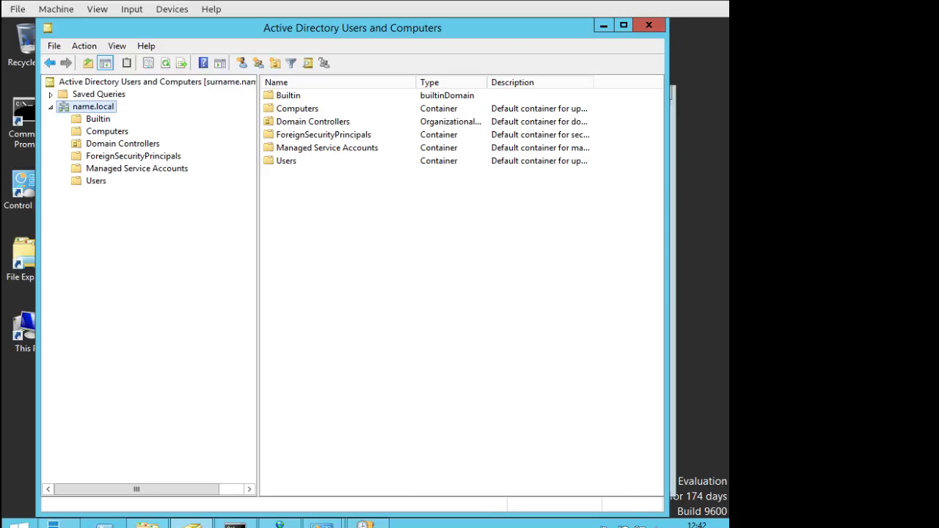
Step: Create an organizational unit named Portugal directly under the name.local domain, consulting the PDF diagram for the structure
key("alt+Tab")
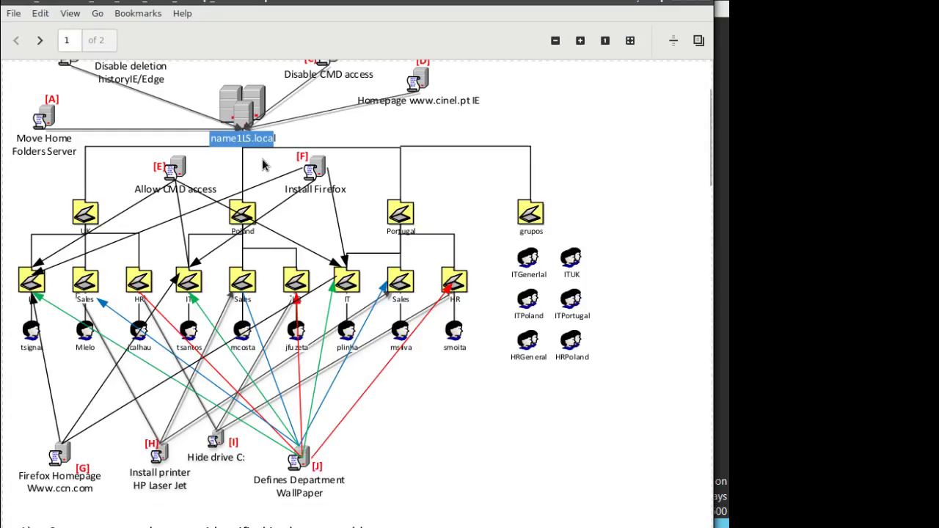
left_click(346, 137)
scroll(332, 138, "up", 1)
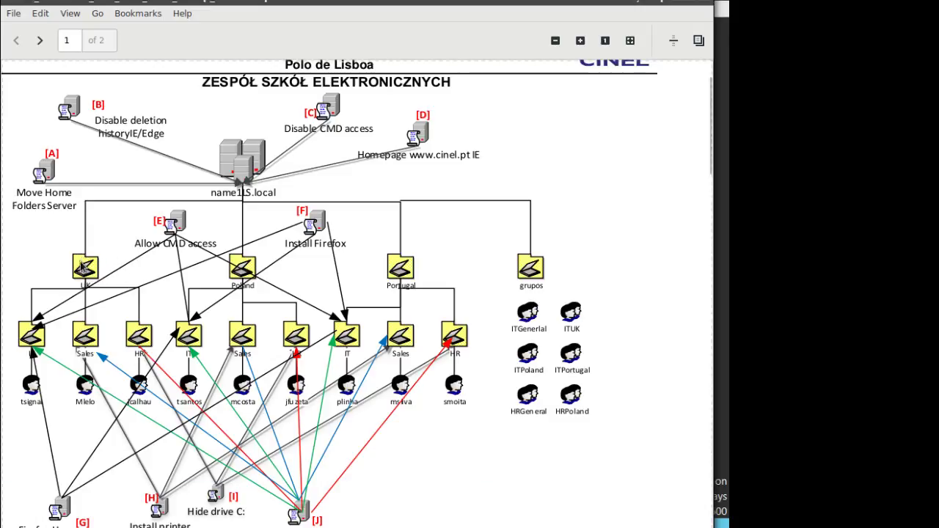
left_click(674, 2)
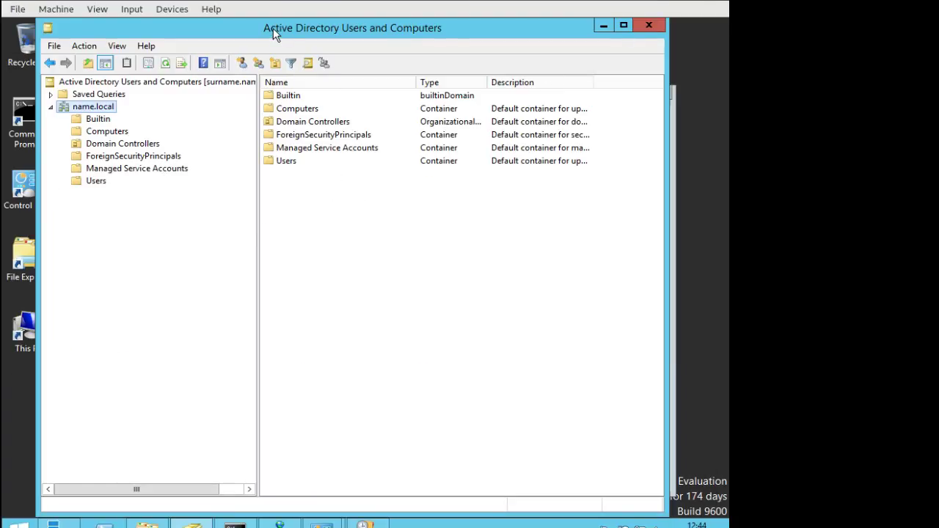
right_click(82, 108)
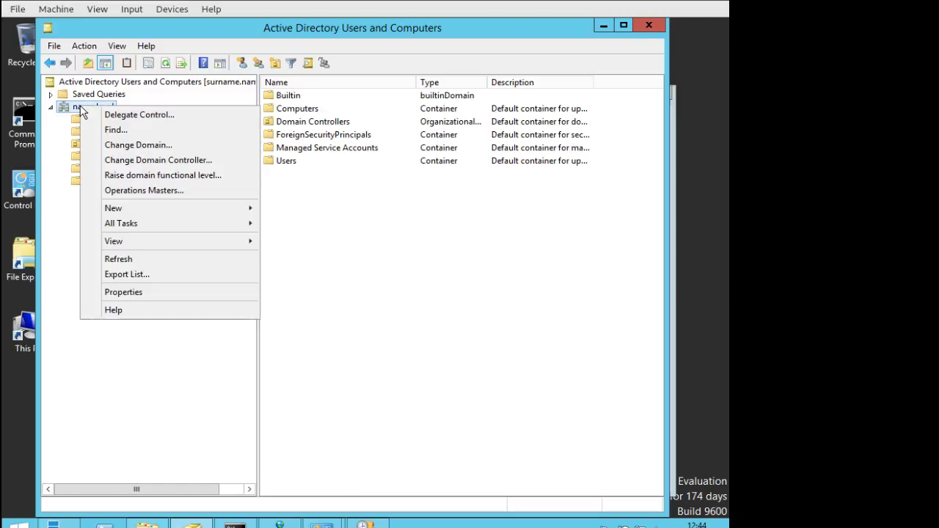
mouse_move(169, 209)
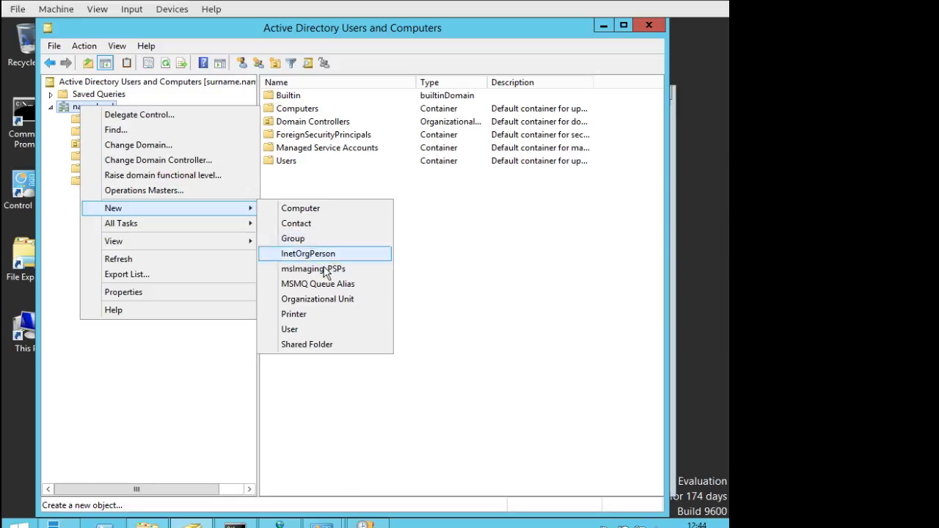
left_click(323, 300)
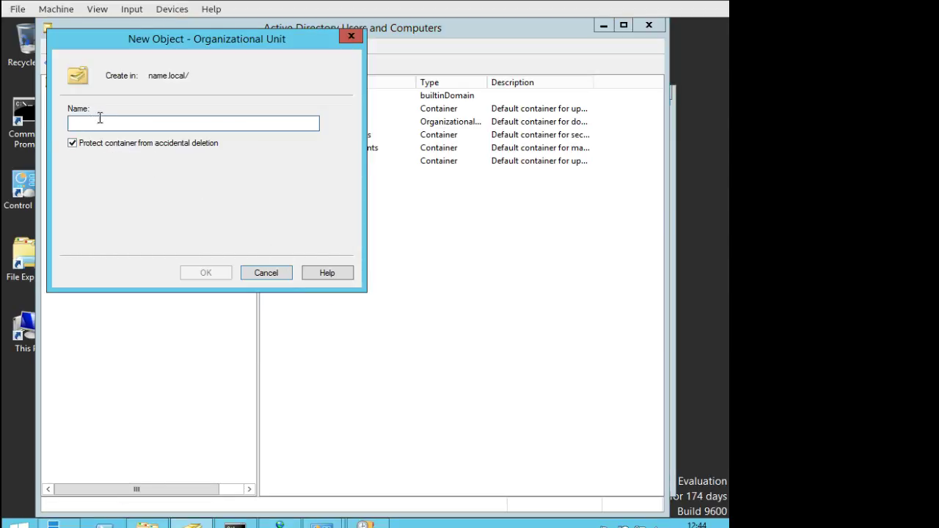
type("Portugal")
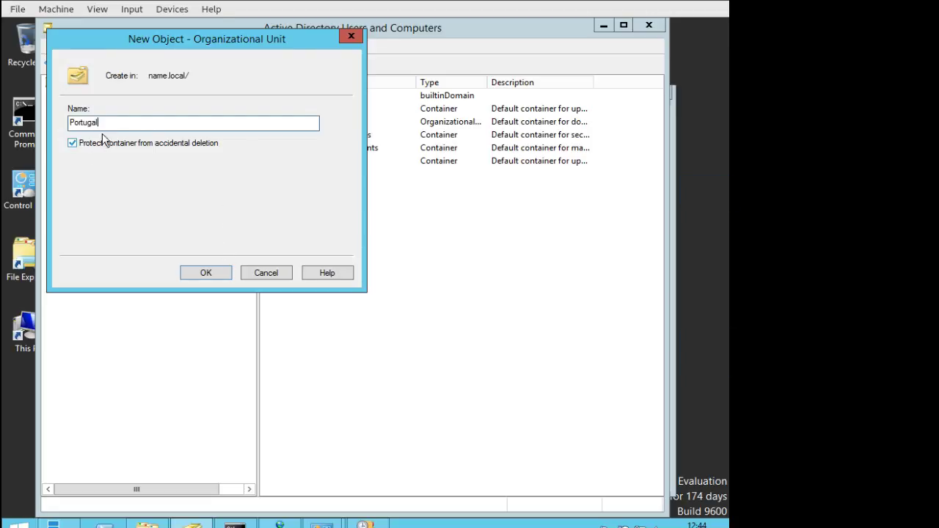
left_click(206, 273)
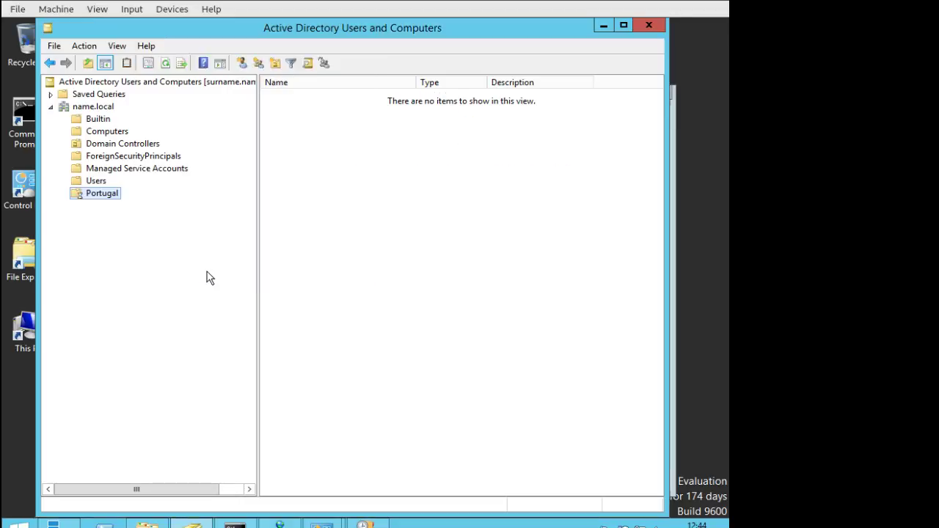
Step: Check the departments of Portugal in the PDF diagram and create an organizational unit named IT inside Portugal
right_click(105, 200)
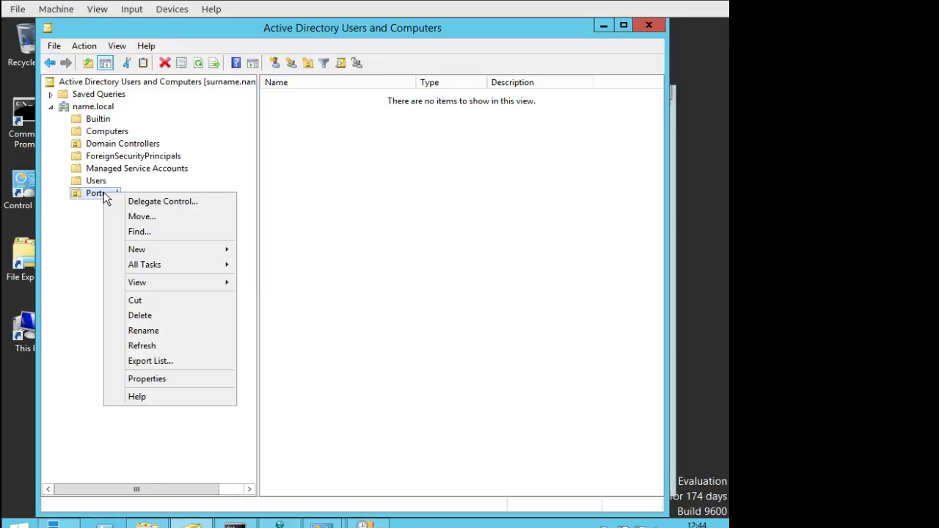
left_click(419, 284)
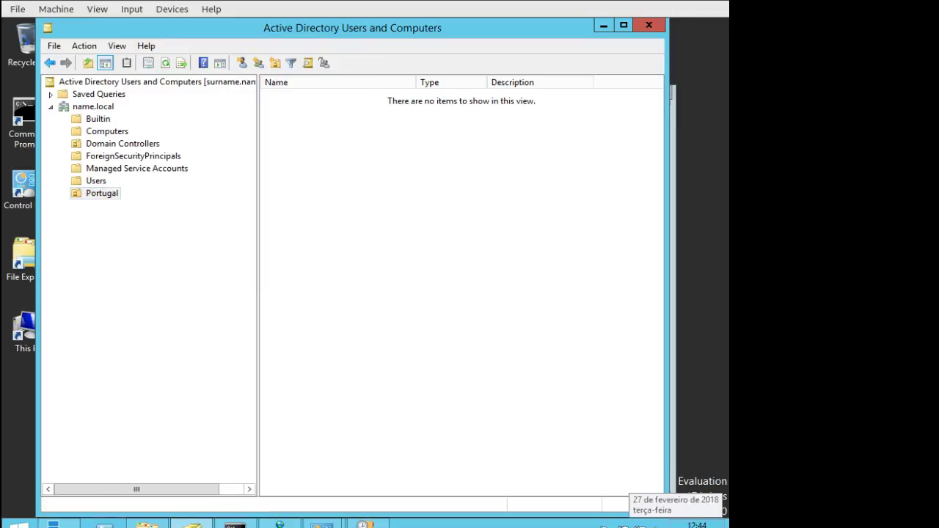
key("alt+Tab")
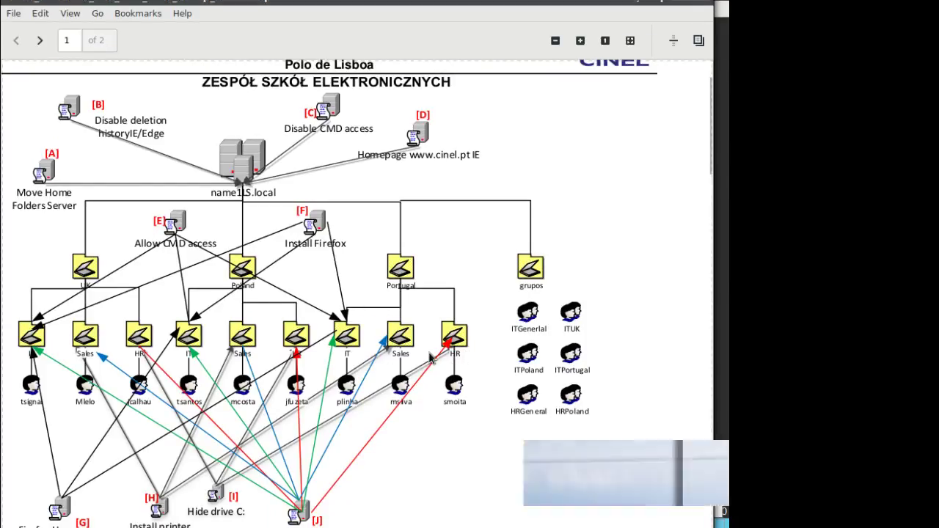
key("alt+Tab")
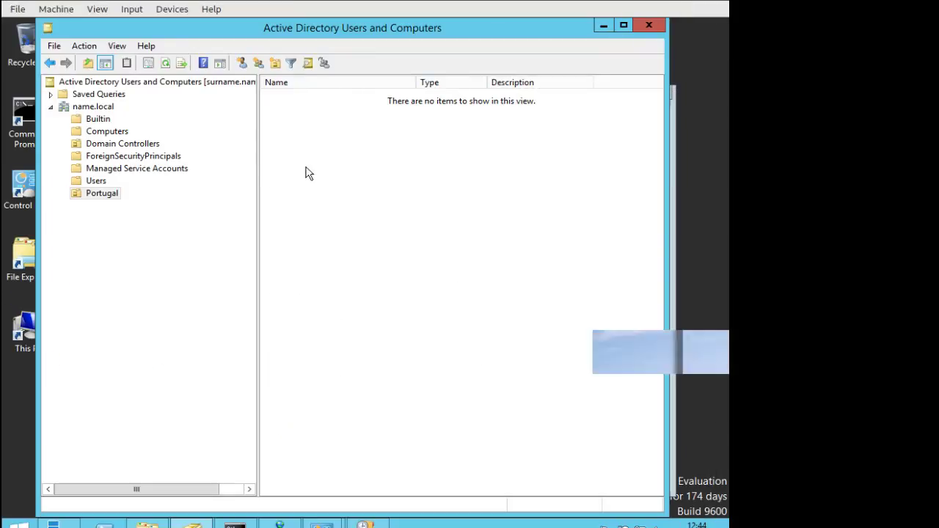
right_click(107, 199)
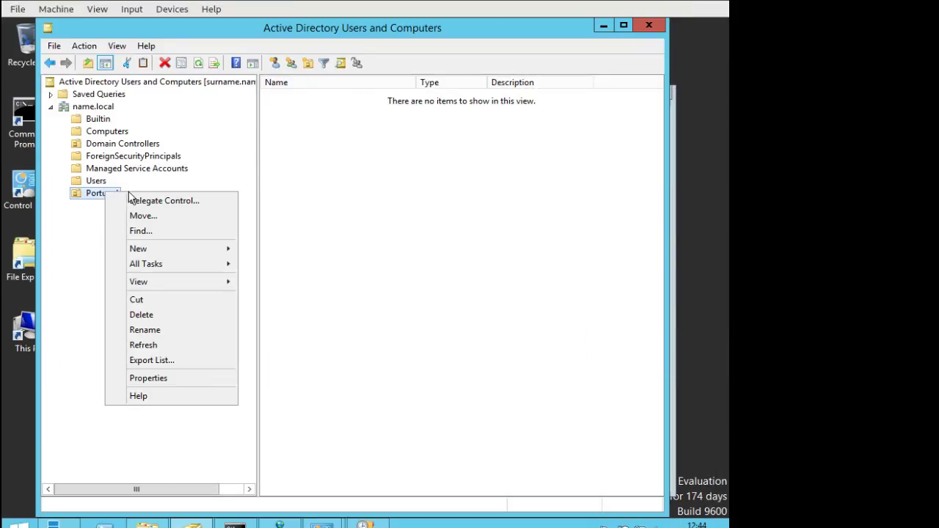
mouse_move(193, 250)
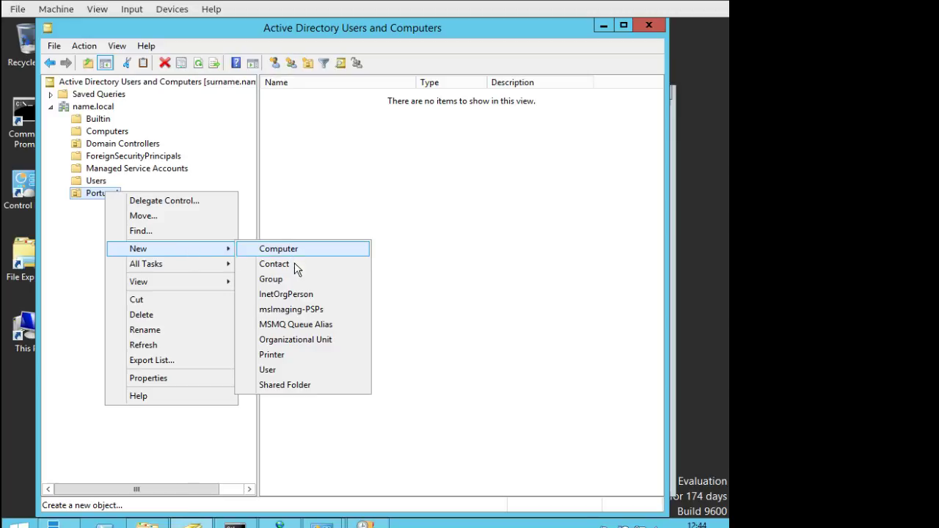
left_click(322, 338)
type("I")
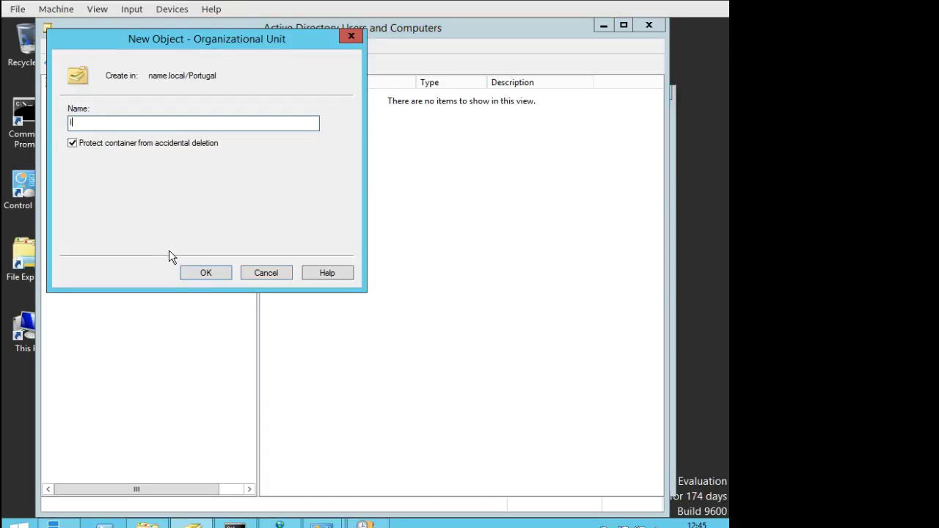
type("T")
left_click(210, 274)
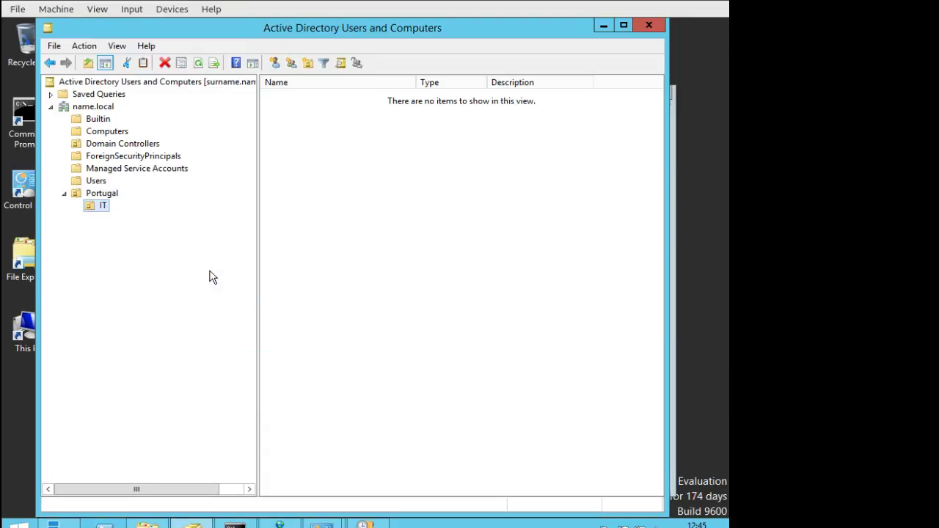
Step: Create an organizational unit named Sales inside the IT unit of Portugal
right_click(104, 205)
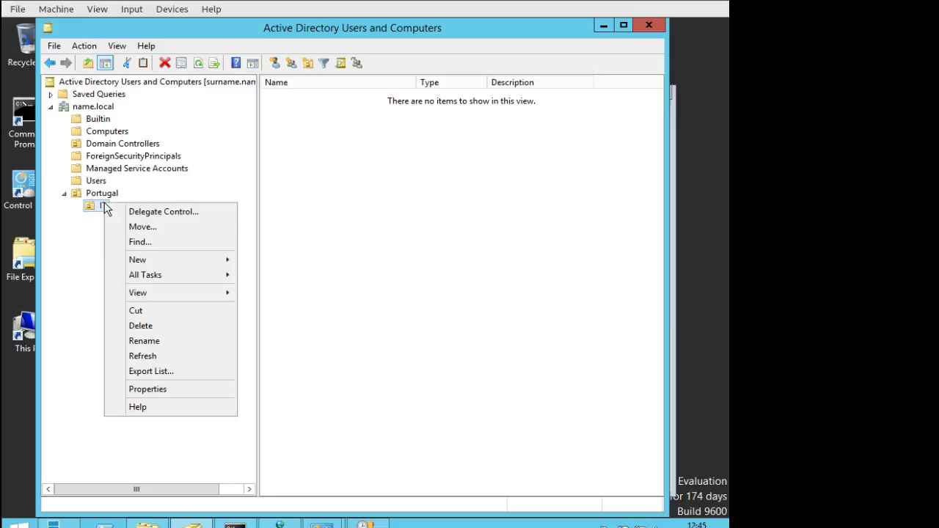
mouse_move(218, 257)
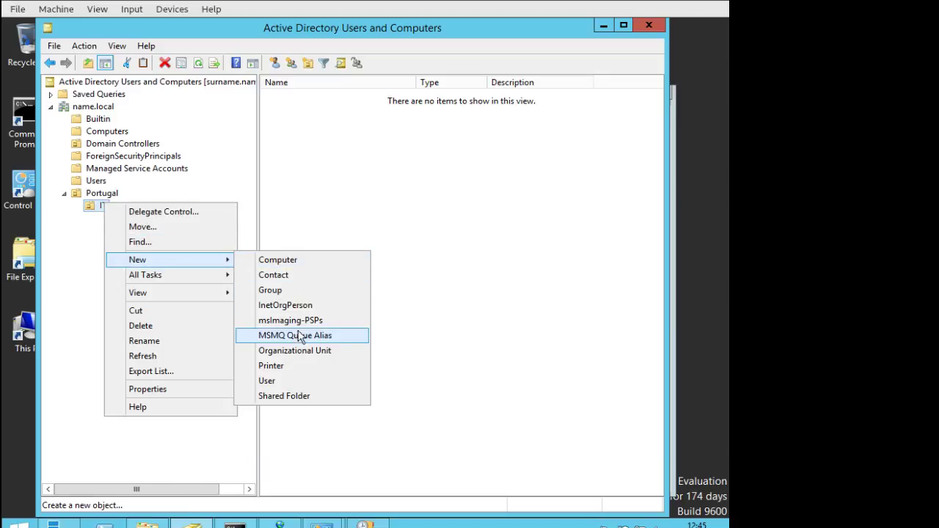
left_click(314, 351)
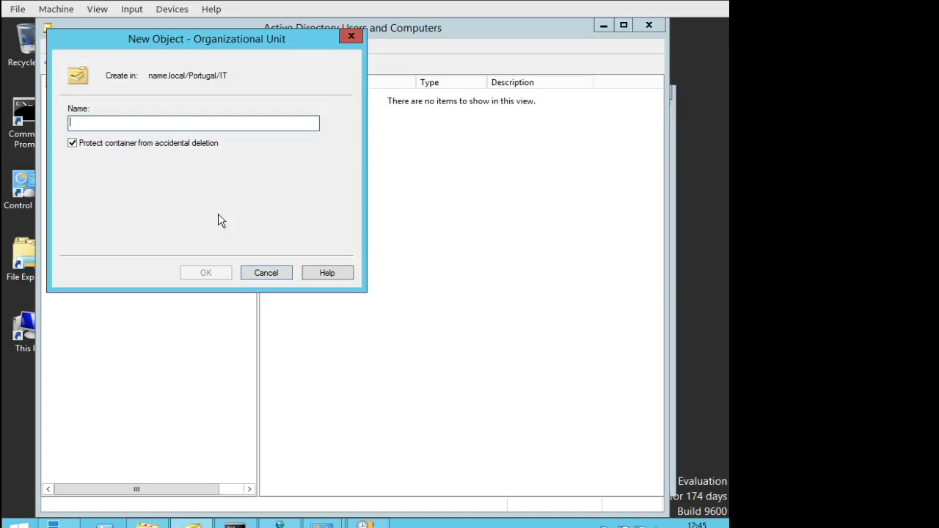
type("Sales")
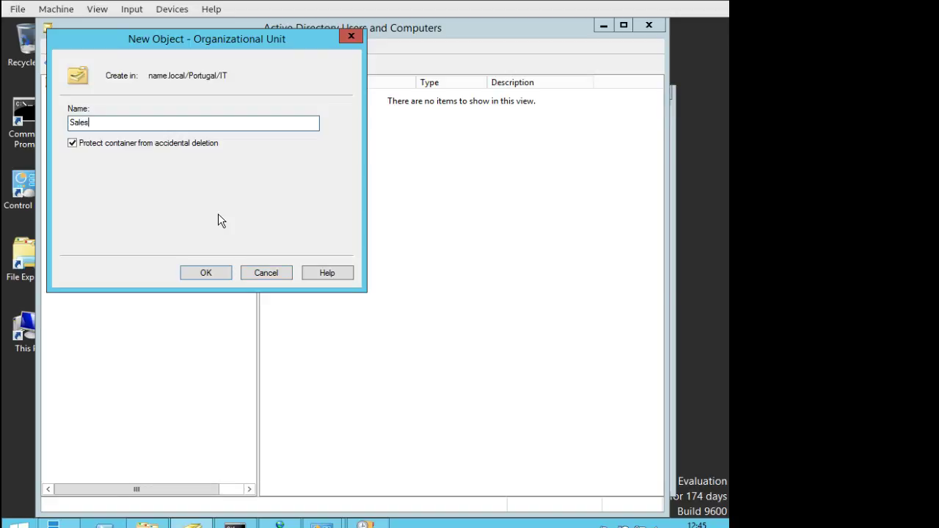
left_click(222, 272)
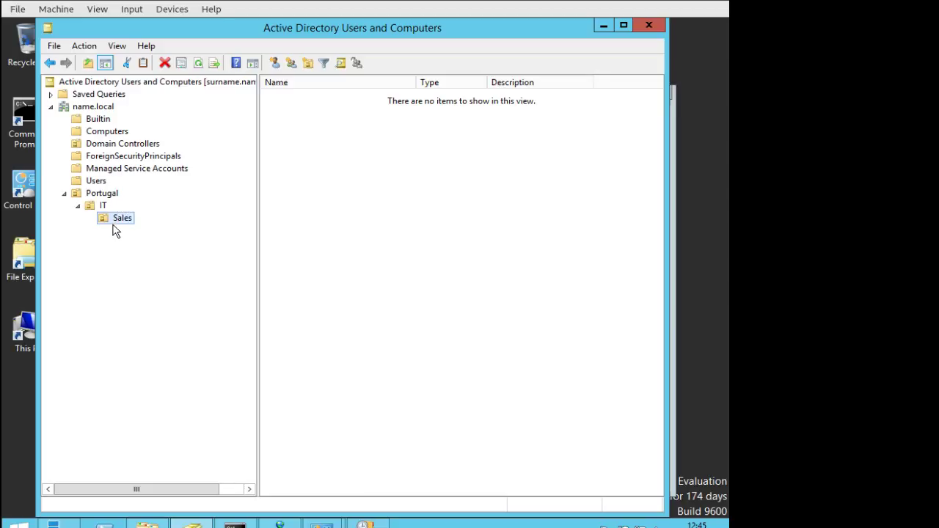
Step: Try to delete the Sales organizational unit inside the IT unit of Portugal
left_click_drag(118, 222, 102, 207)
right_click(117, 223)
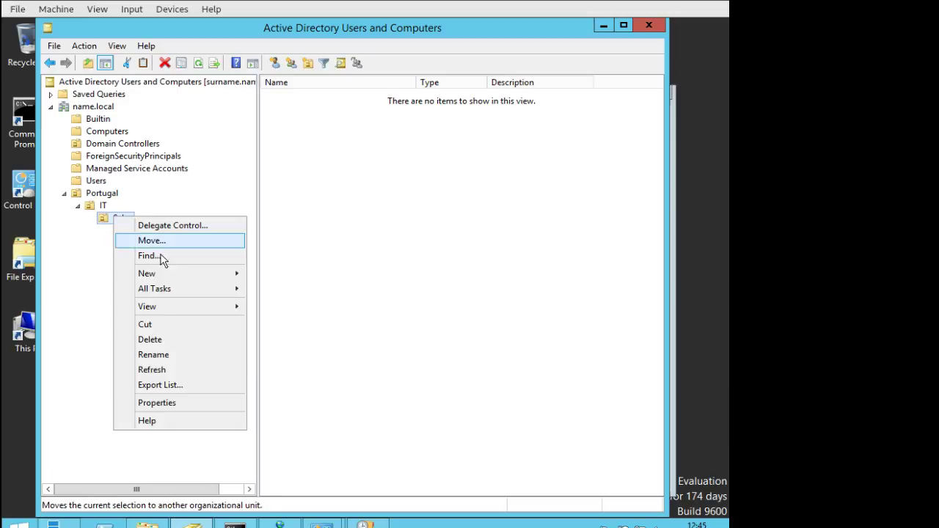
left_click(164, 342)
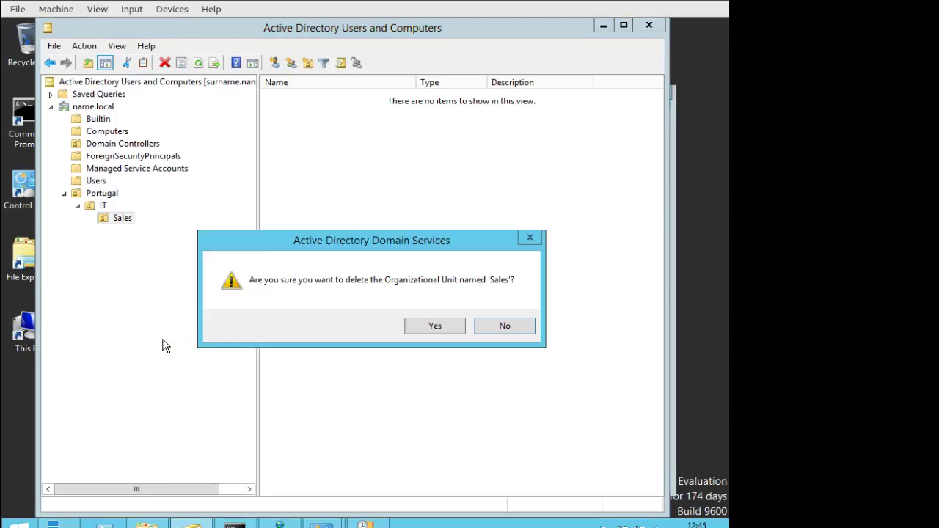
left_click(435, 327)
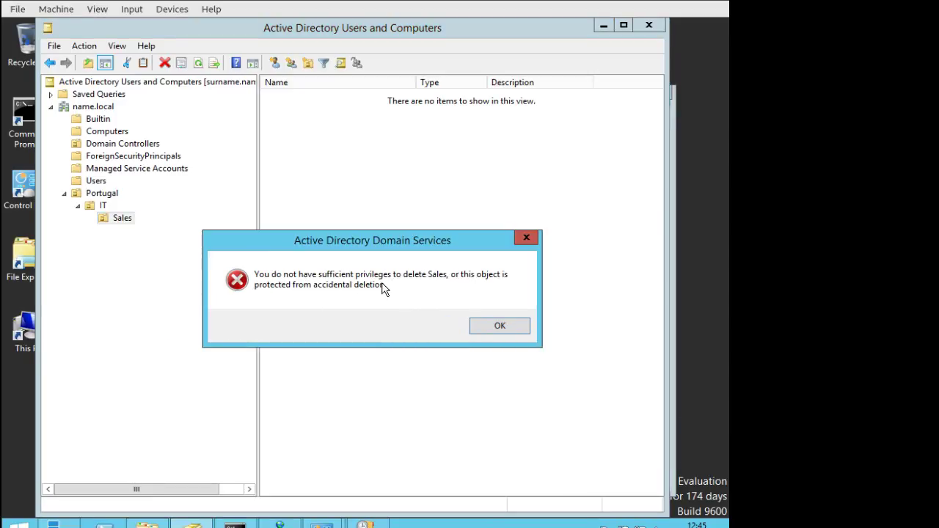
left_click(500, 328)
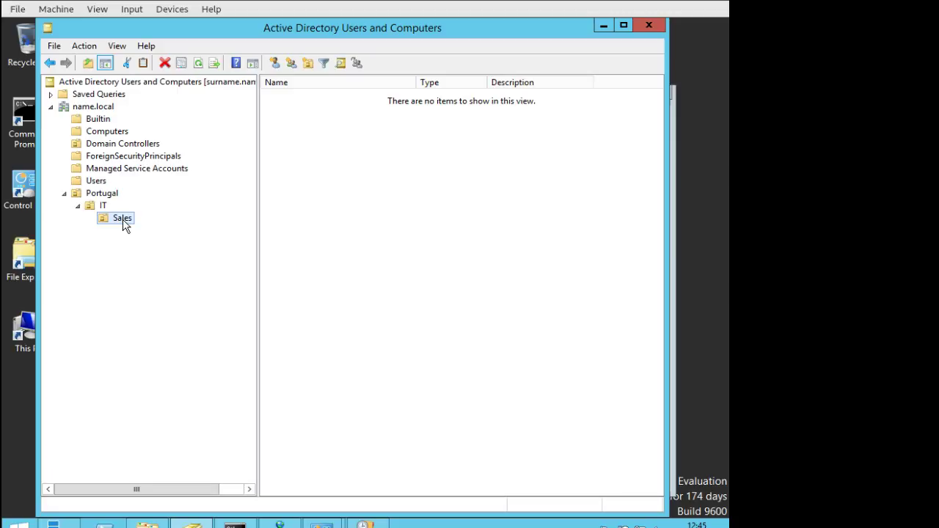
Step: Create an organizational unit named Poland directly under the name.local domain
left_click(89, 109)
right_click(88, 108)
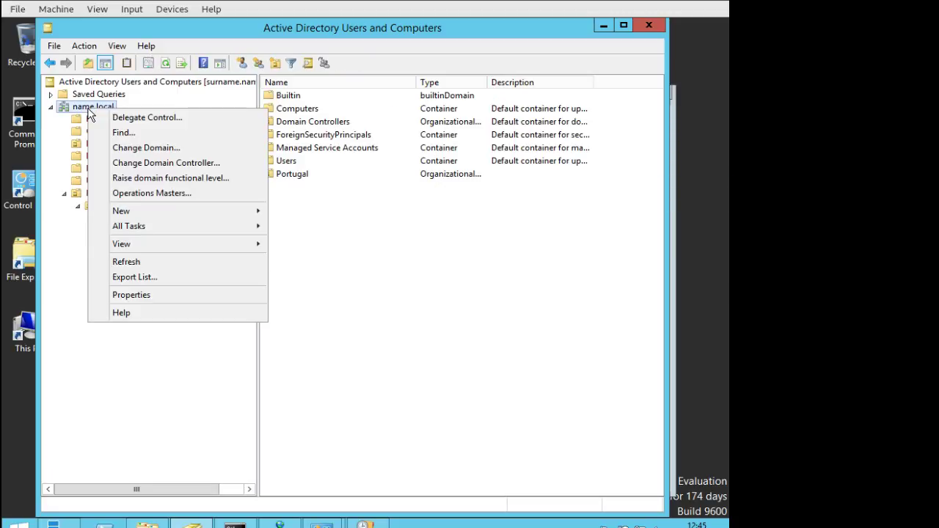
mouse_move(165, 211)
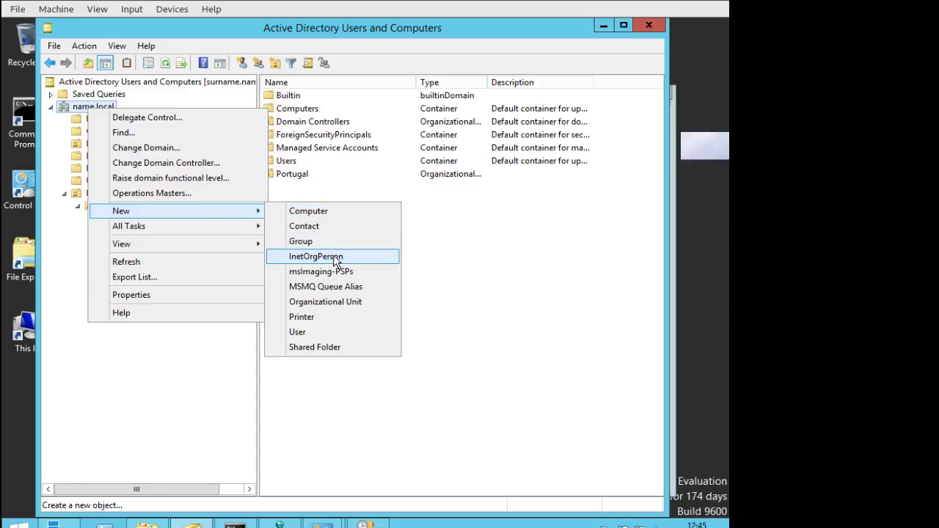
left_click(353, 303)
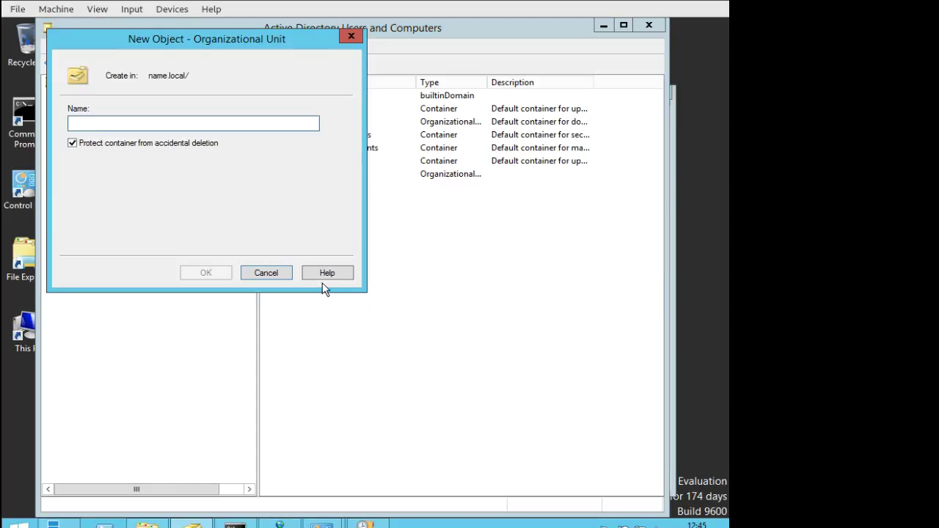
type("Poland")
key("Return")
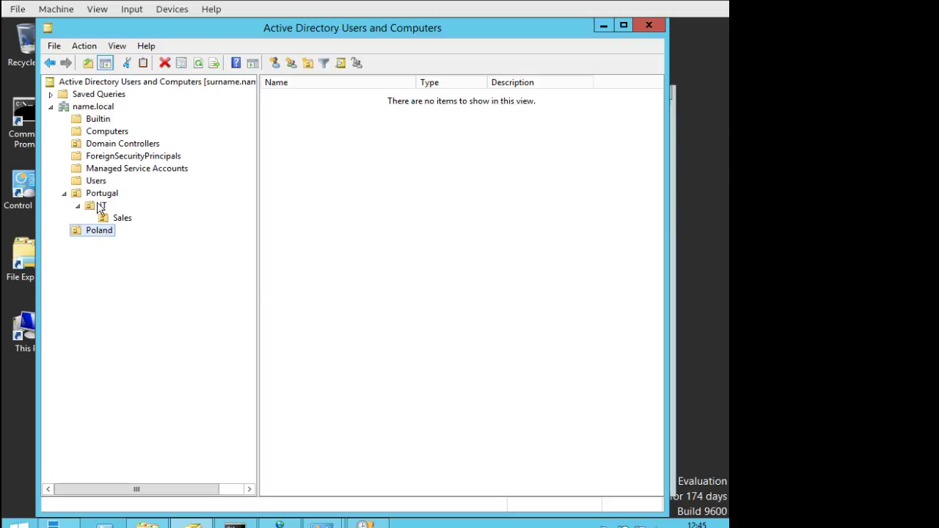
Step: Create an organizational unit named IT inside Poland, keeping protection from accidental deletion enabled
right_click(103, 229)
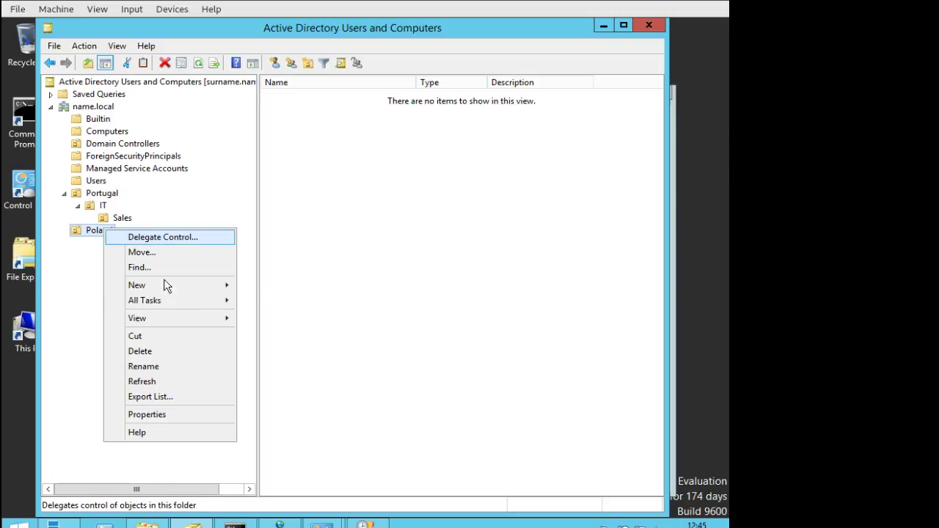
mouse_move(191, 298)
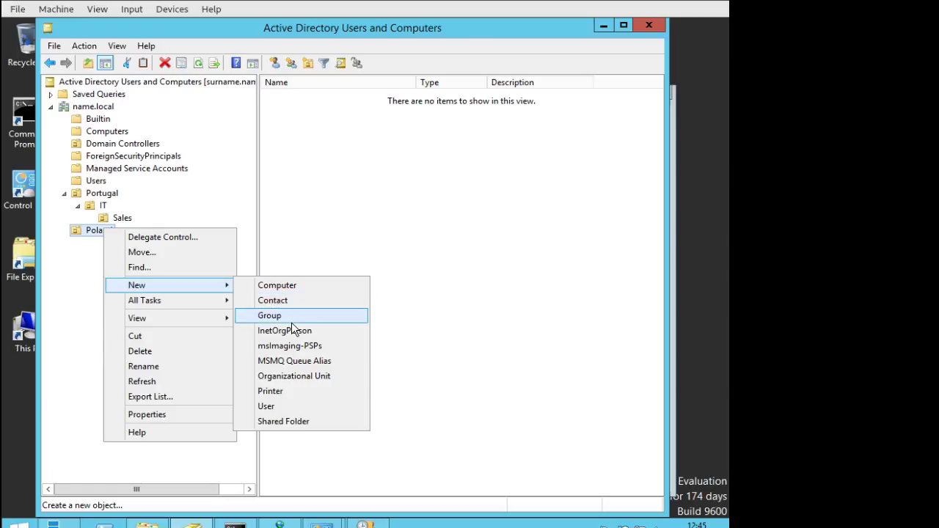
left_click(323, 376)
type("IT")
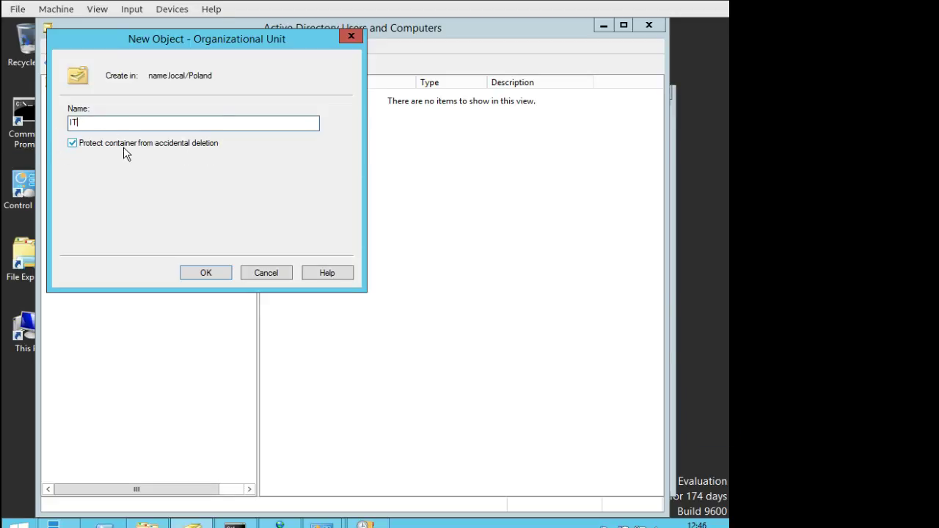
left_click(210, 276)
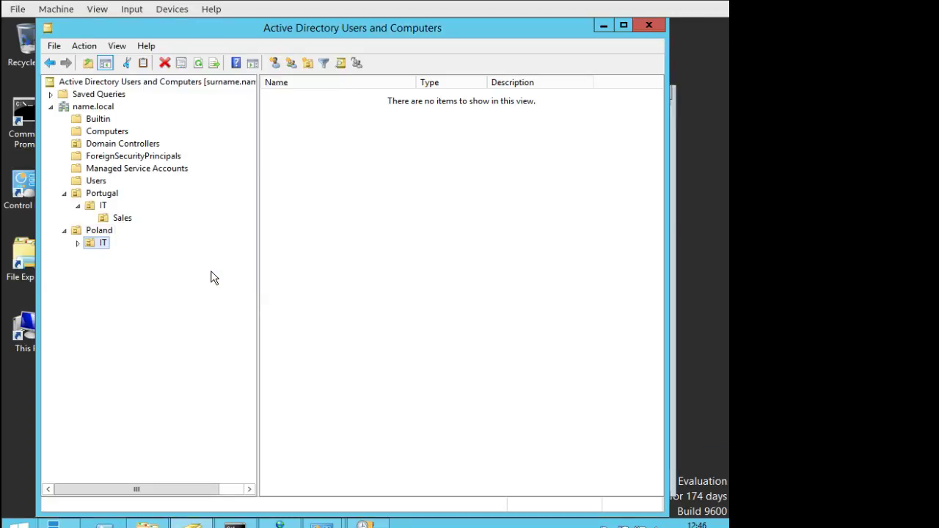
Step: Display the Users container and open the properties of the user account listed directly below president to examine the available property pages
left_click(121, 219)
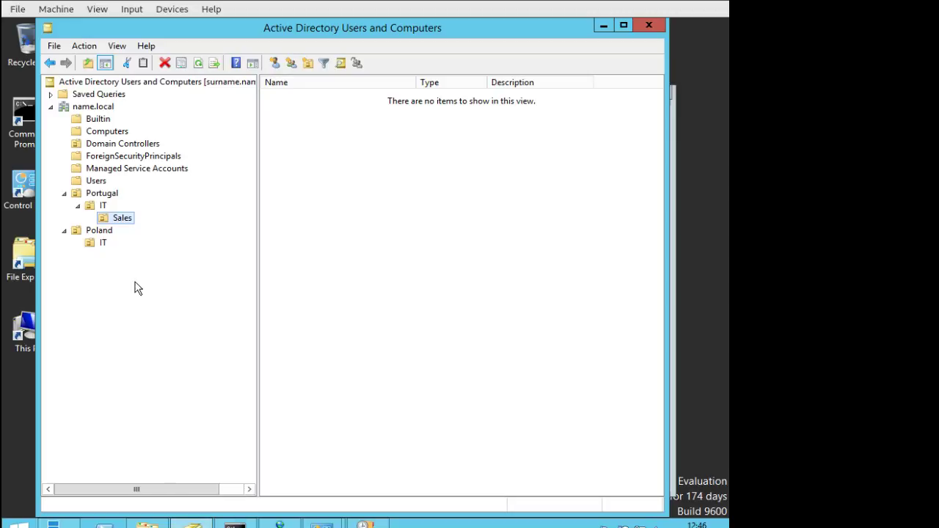
left_click(92, 182)
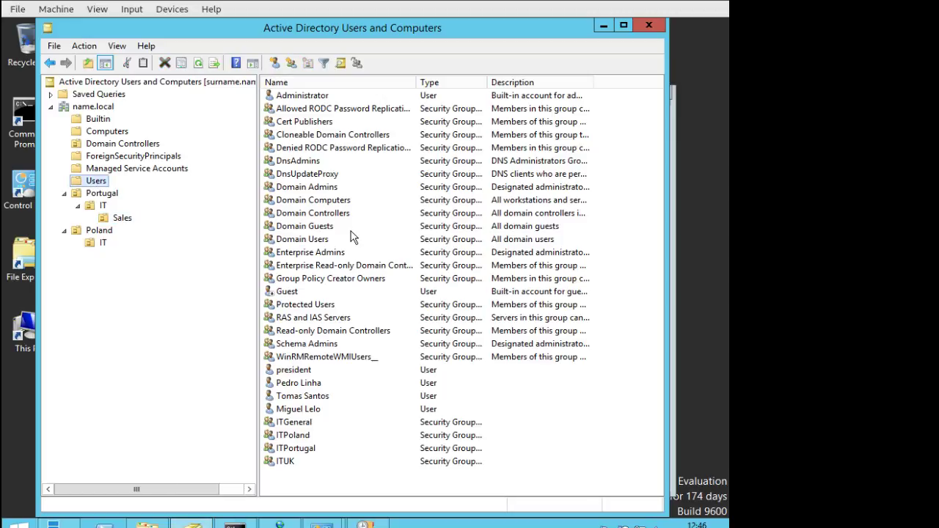
left_click(301, 382)
right_click(308, 382)
left_click(337, 353)
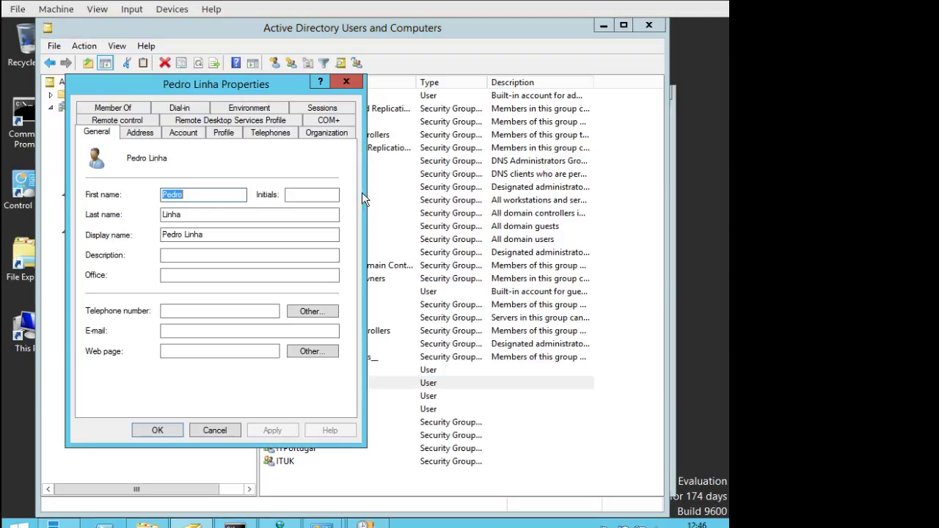
left_click_drag(224, 85, 478, 105)
right_click(297, 397)
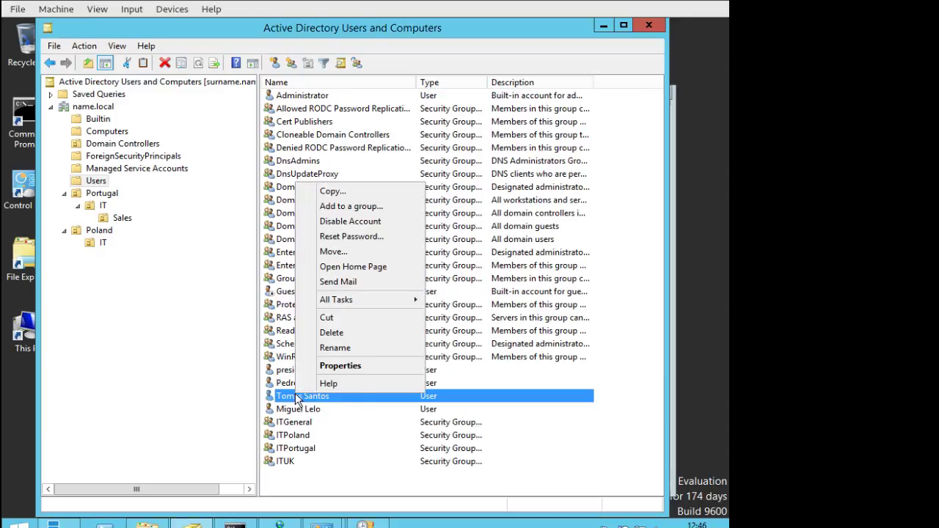
left_click(361, 366)
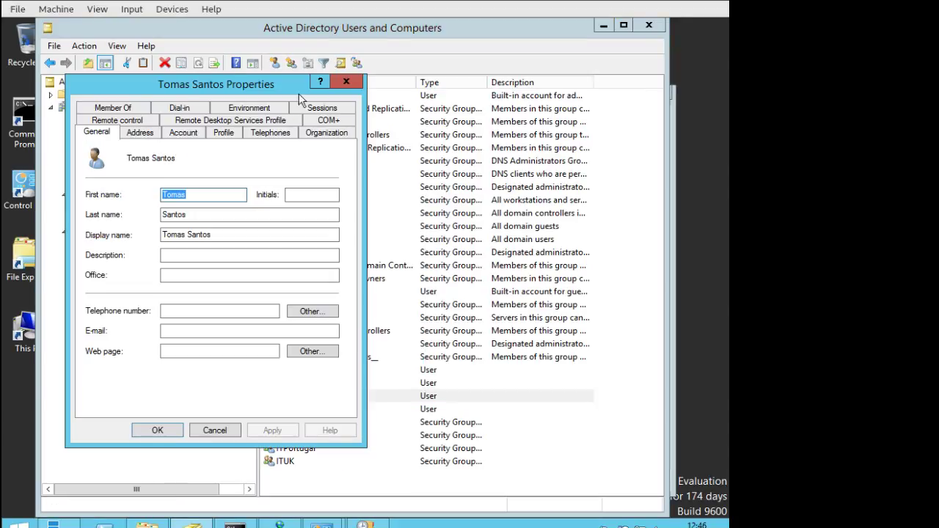
left_click(347, 81)
left_click(675, 210)
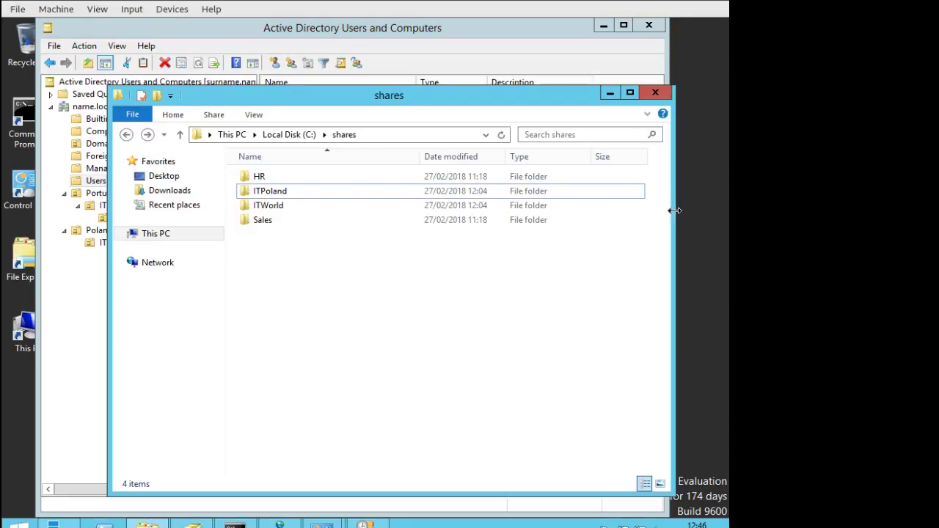
left_click(611, 93)
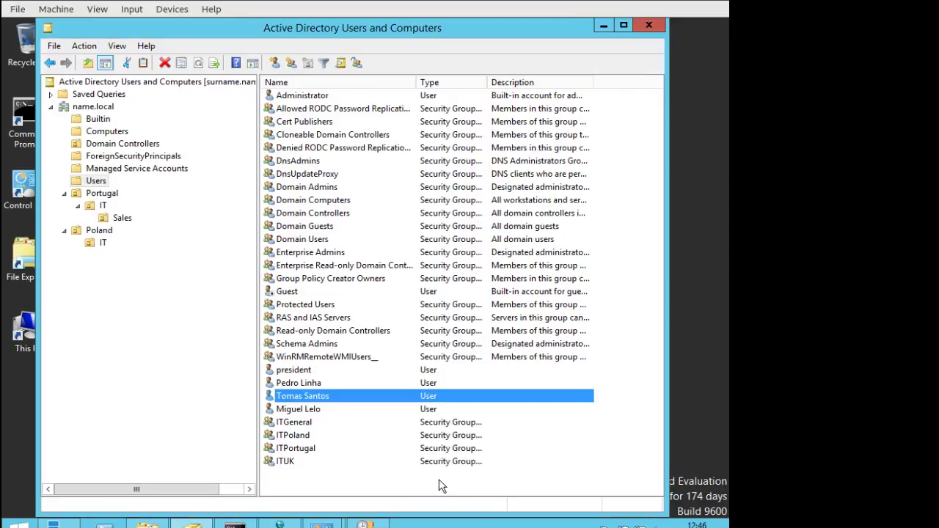
Step: Arrange the main window and the user's properties dialog on the desktop, and turn on the Advanced Features view
left_click_drag(501, 37, 416, 180)
left_click_drag(500, 100, 565, 82)
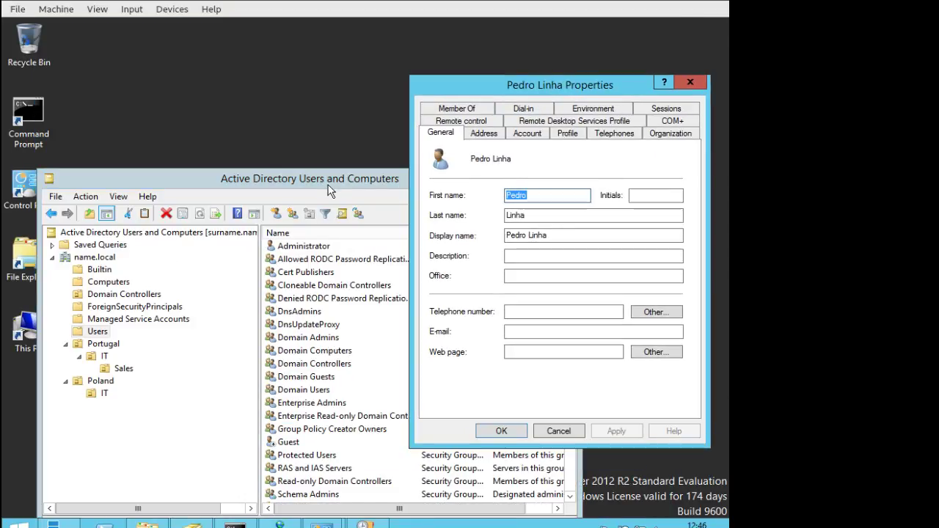
left_click_drag(327, 170, 351, 71)
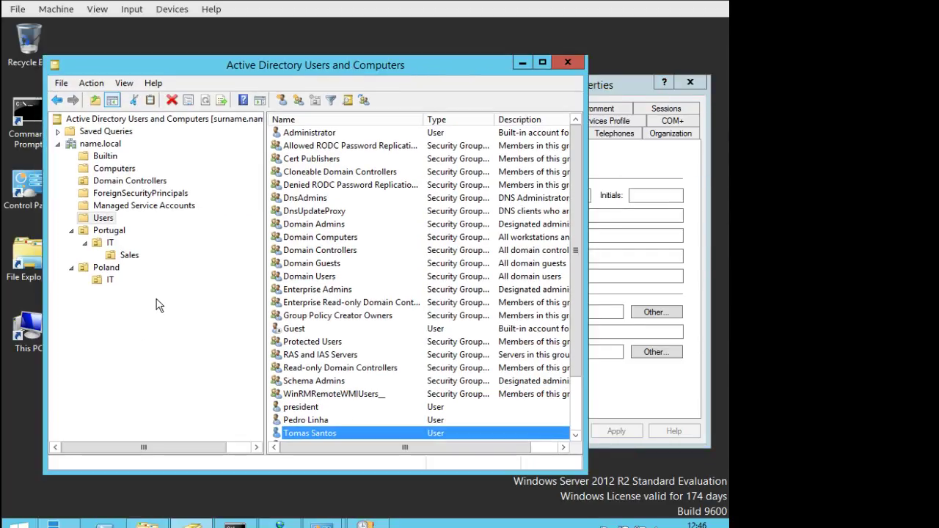
left_click(123, 83)
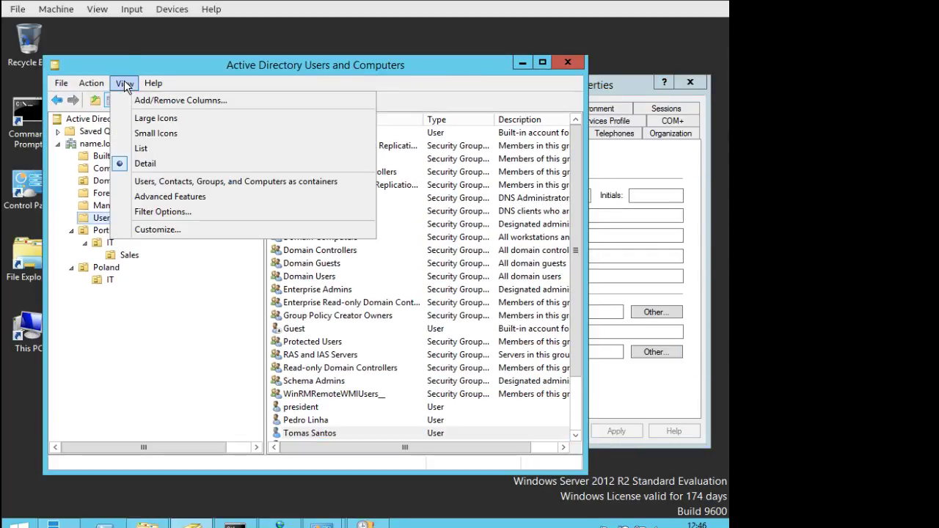
left_click(158, 203)
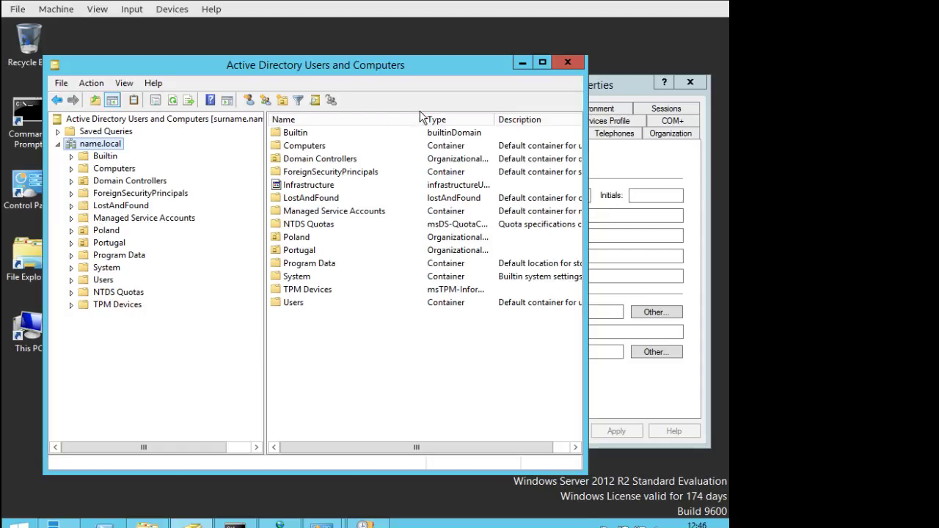
Step: Open the properties of the user account listed below Schema Admins and place the earlier user's dialog beside it to compare their property pages
left_click(113, 282)
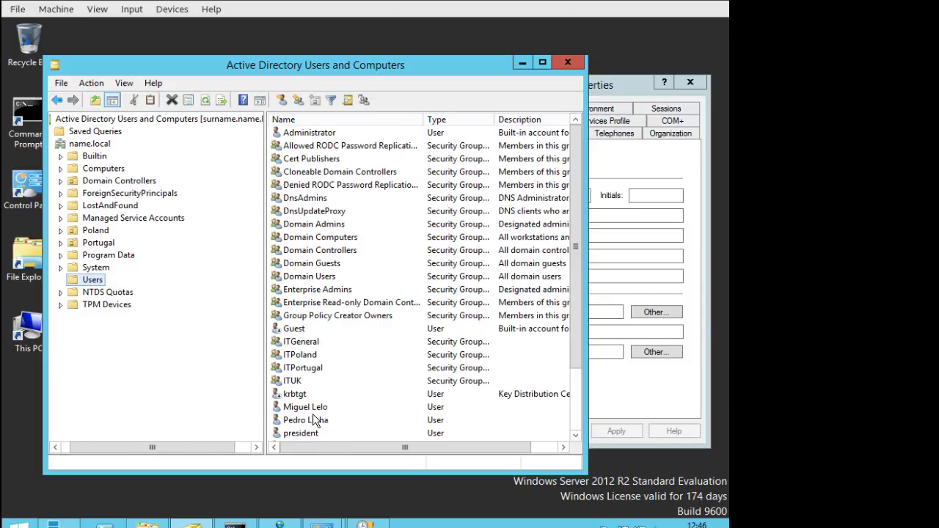
left_click(315, 419)
scroll(315, 330, "down", 2)
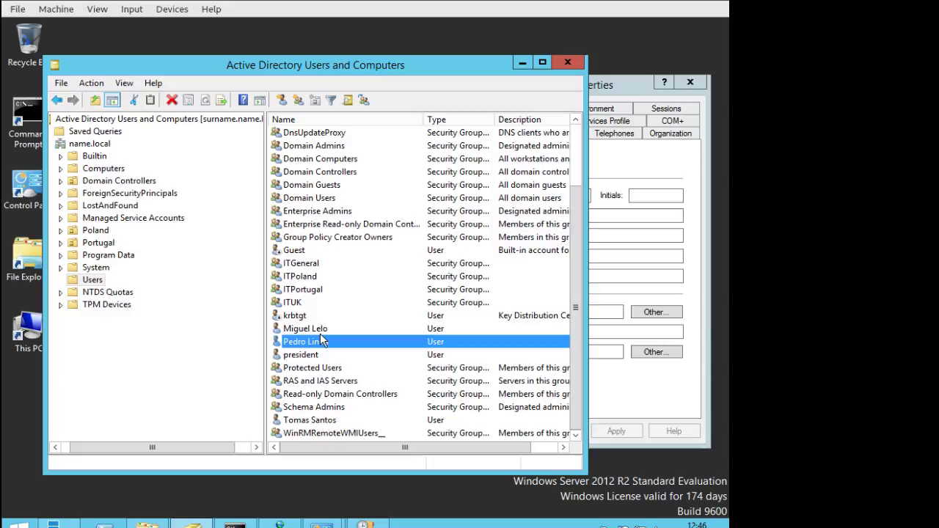
right_click(345, 421)
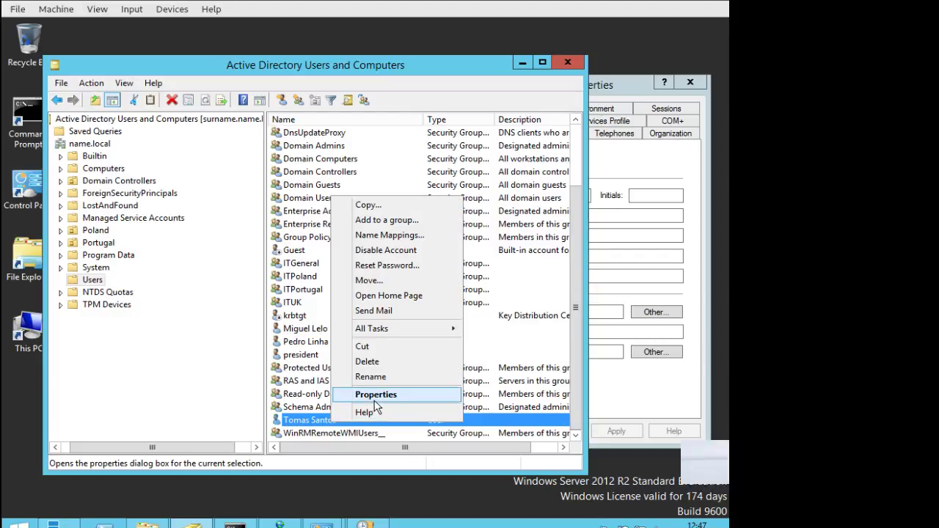
left_click(379, 394)
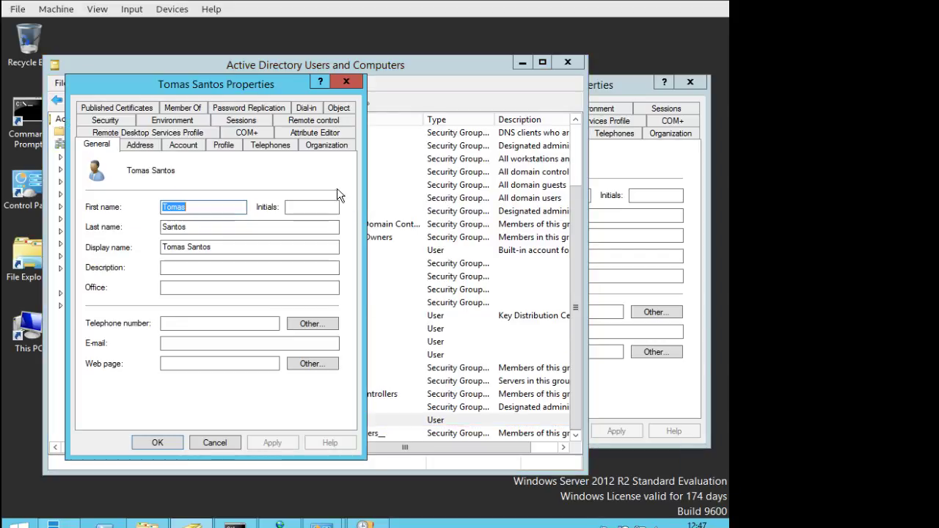
left_click(610, 79)
left_click_drag(566, 78, 525, 68)
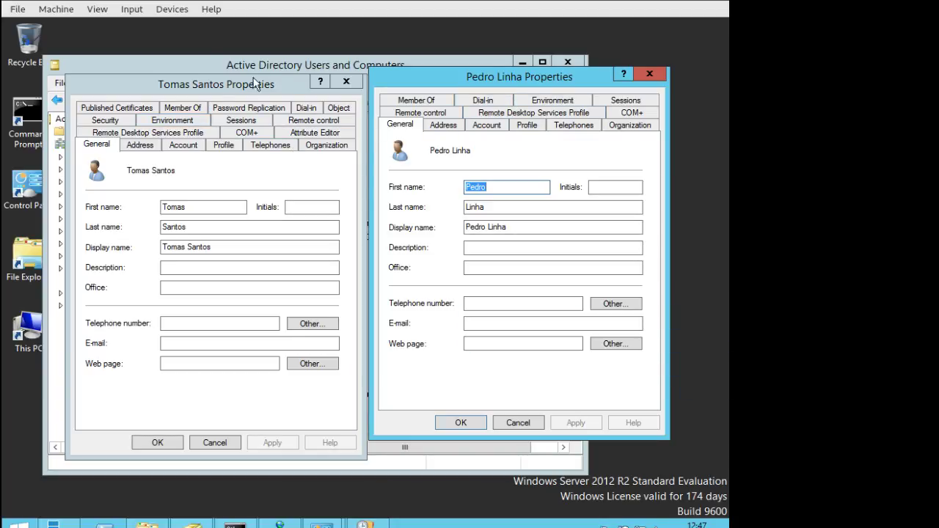
Step: Check the Advanced Features view setting and close the user properties dialog that was opened without advanced features
left_click(212, 60)
left_click(125, 84)
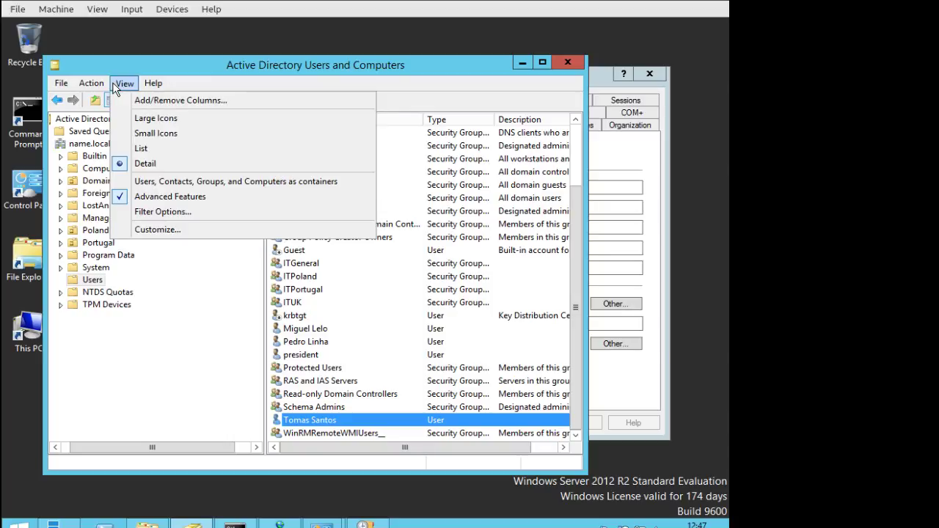
left_click(440, 66)
left_click(609, 77)
left_click(647, 70)
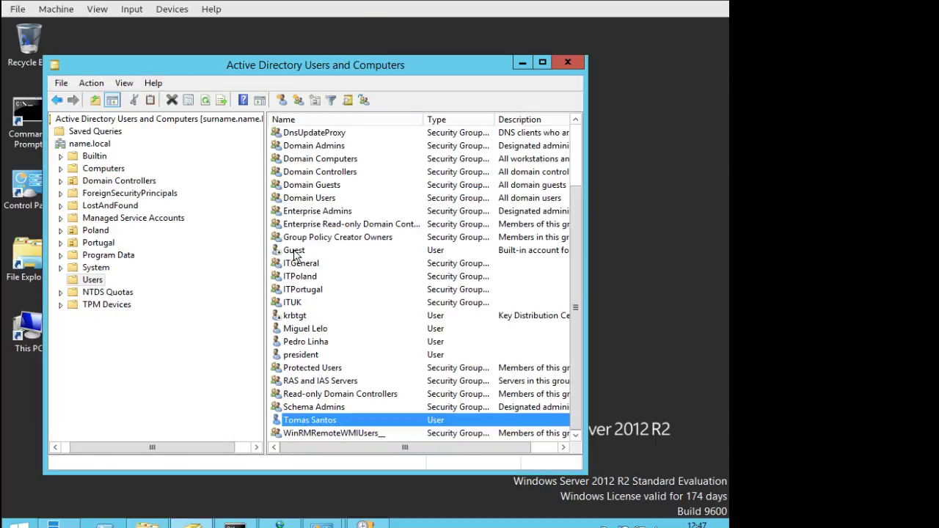
Step: Expand the Portugal unit in name.local and open the properties of the Sales unit nested under its IT unit
left_click(88, 145)
left_click(60, 243)
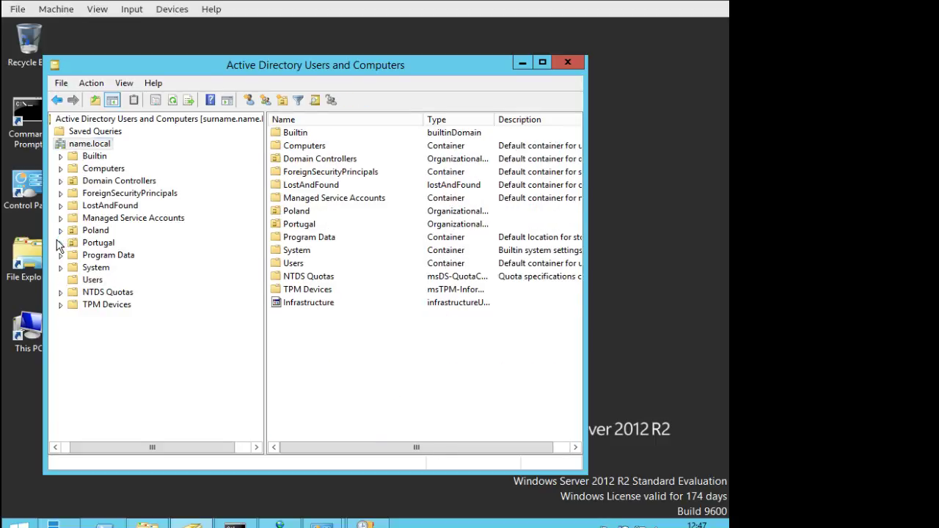
left_click(74, 256)
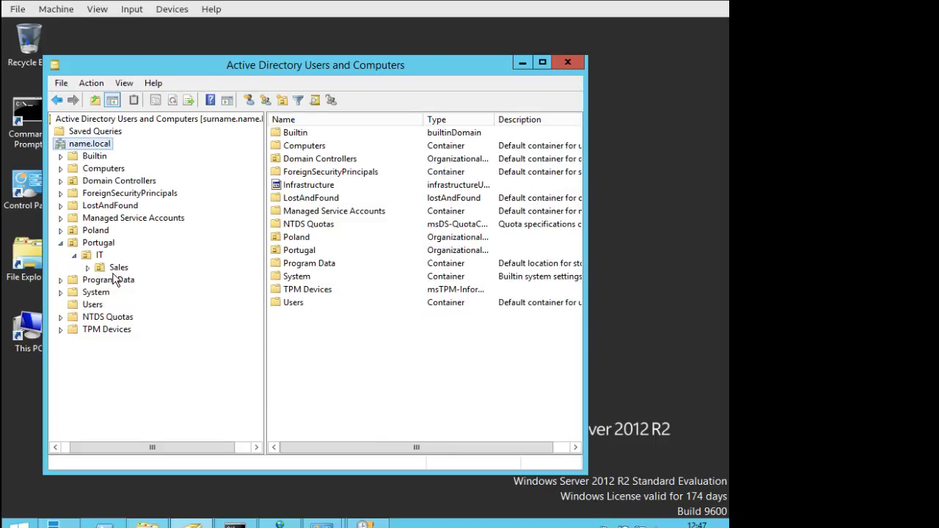
left_click(118, 267)
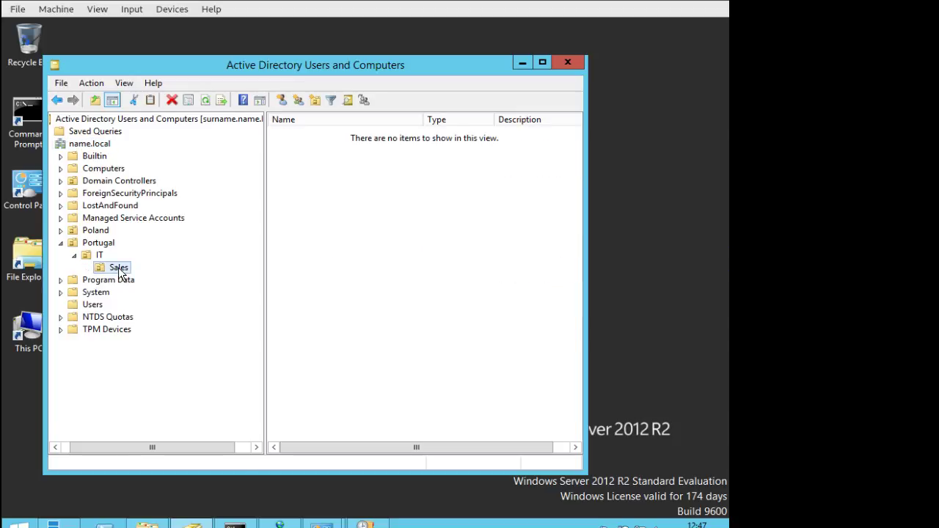
right_click(118, 268)
left_click(139, 260)
right_click(114, 268)
left_click(146, 445)
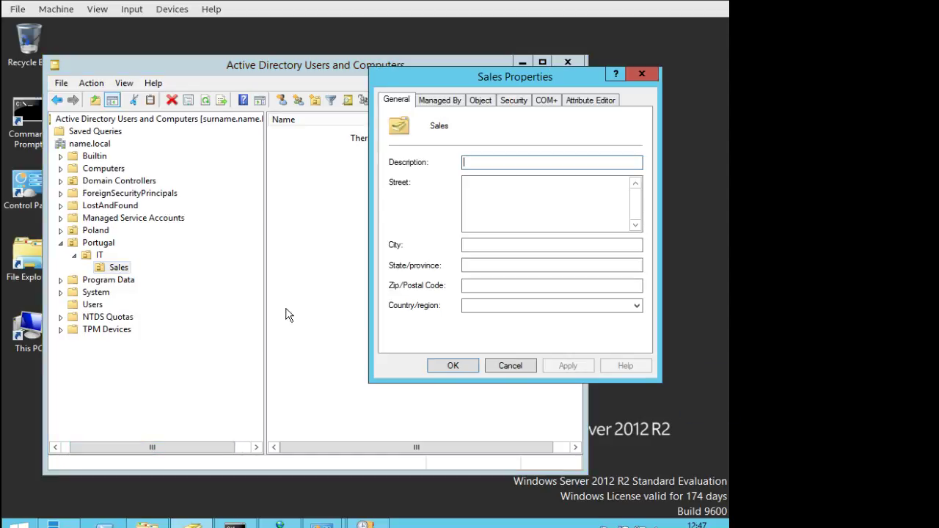
left_click_drag(498, 77, 310, 90)
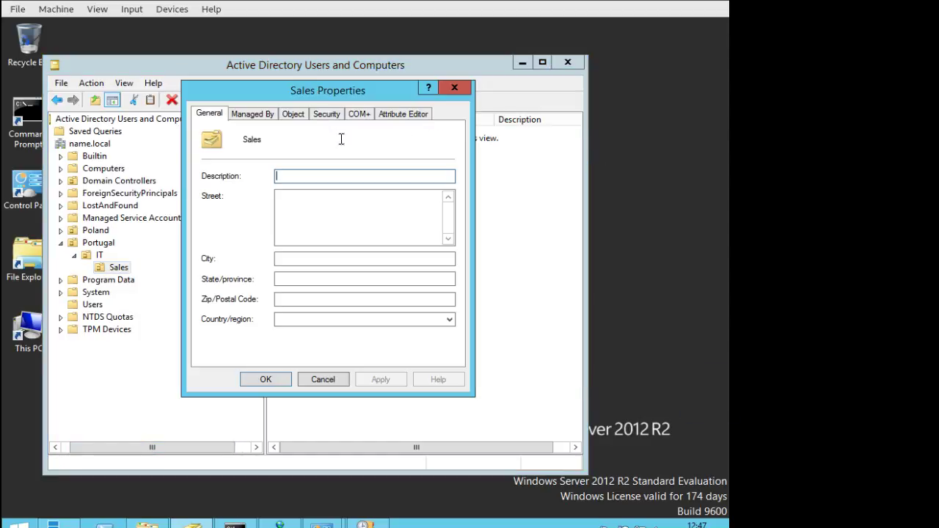
Step: Turn off the protection from accidental deletion for the Sales unit under Portugal's IT unit and apply the change
left_click(326, 116)
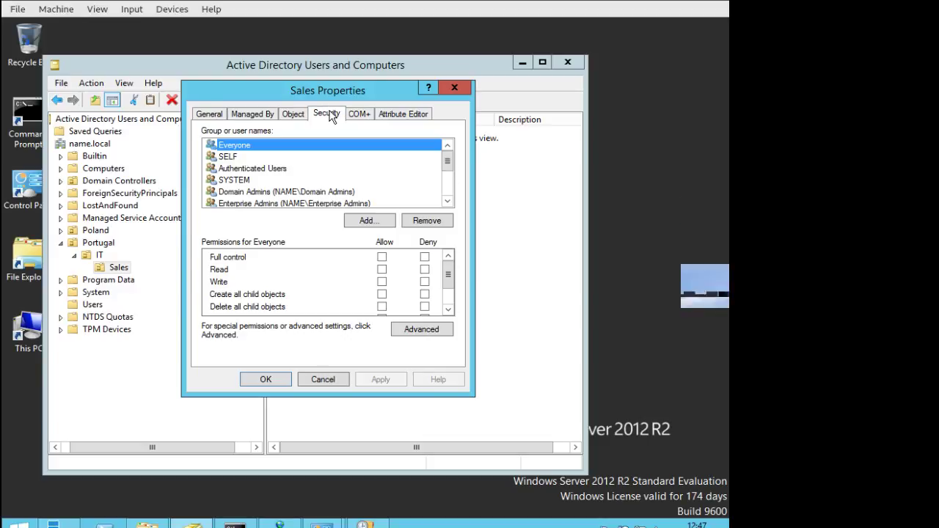
left_click(293, 114)
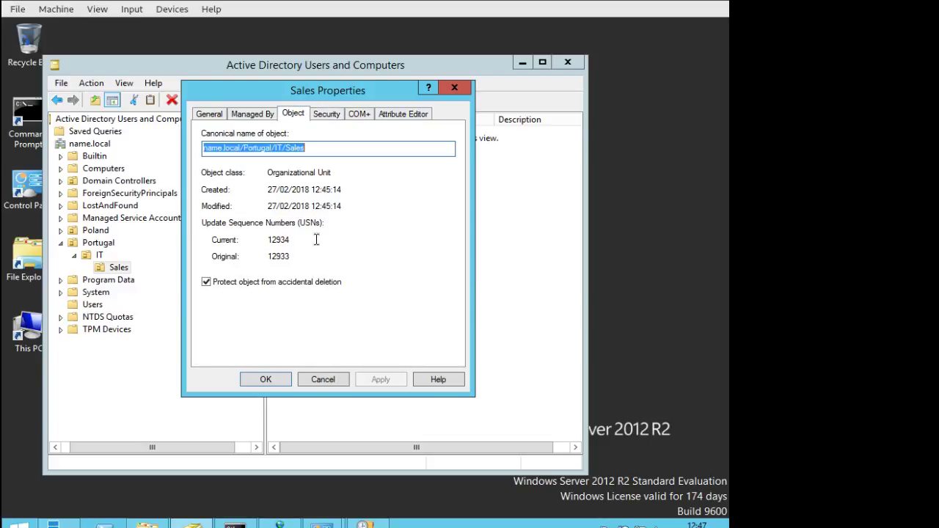
left_click(208, 285)
left_click(265, 379)
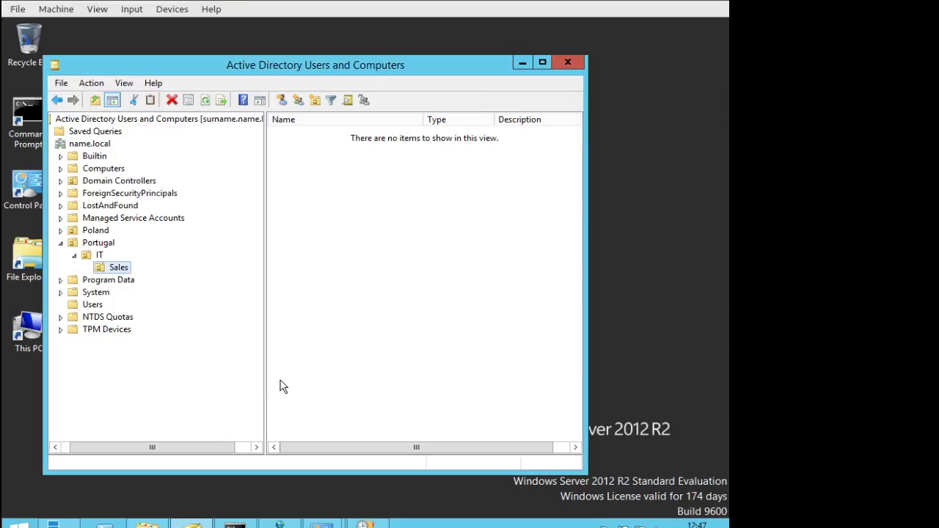
Step: Delete the misplaced Sales unit from Portugal's IT unit and confirm the deletion
right_click(121, 272)
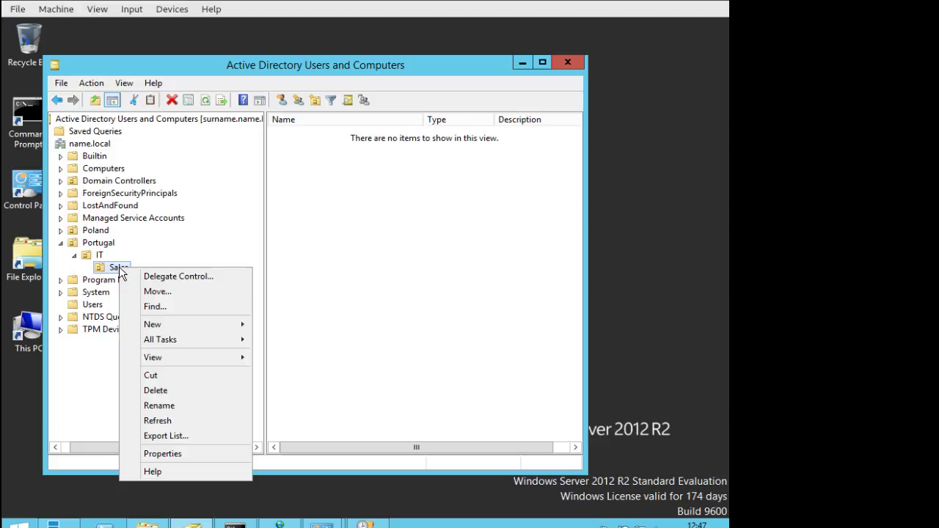
left_click(156, 390)
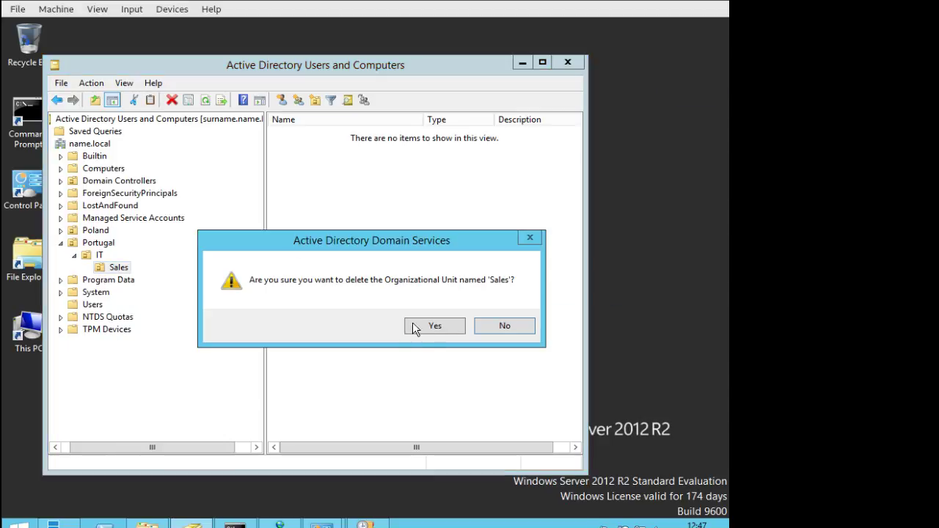
left_click(422, 324)
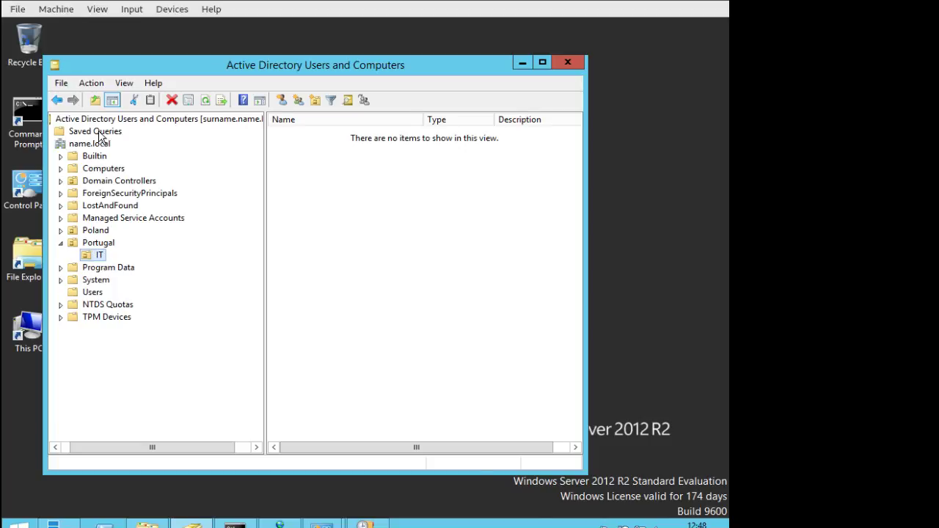
right_click(100, 148)
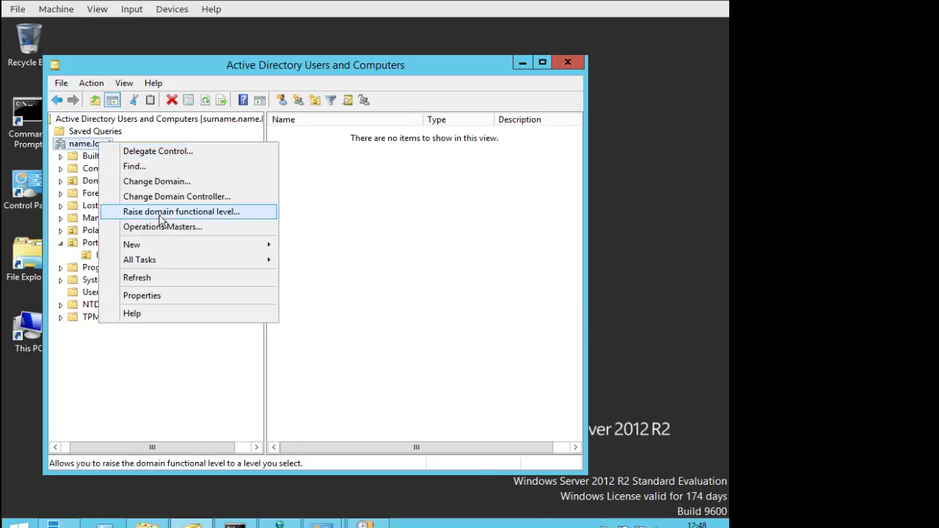
mouse_move(164, 248)
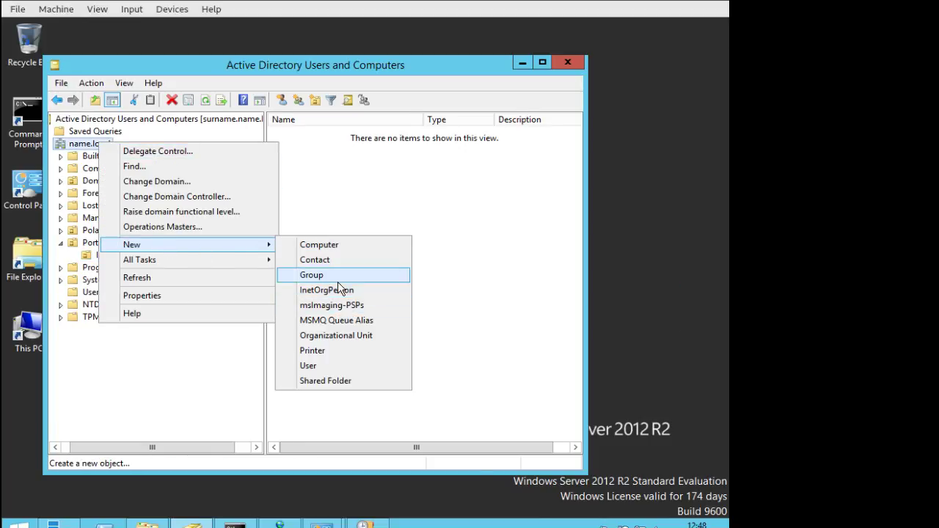
left_click(352, 335)
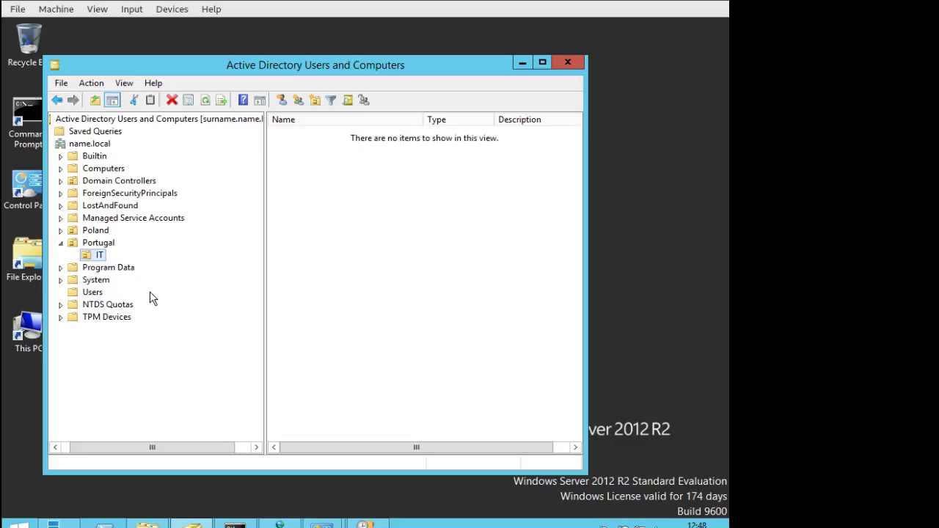
Step: Create an organizational unit named Sales directly in Portugal, with protection from accidental deletion kept on
left_click(96, 244)
right_click(96, 243)
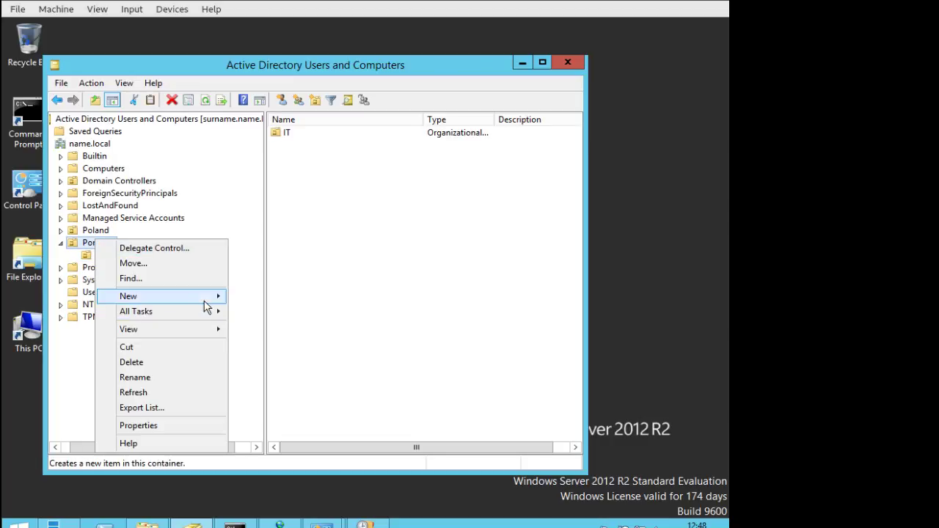
left_click(320, 151)
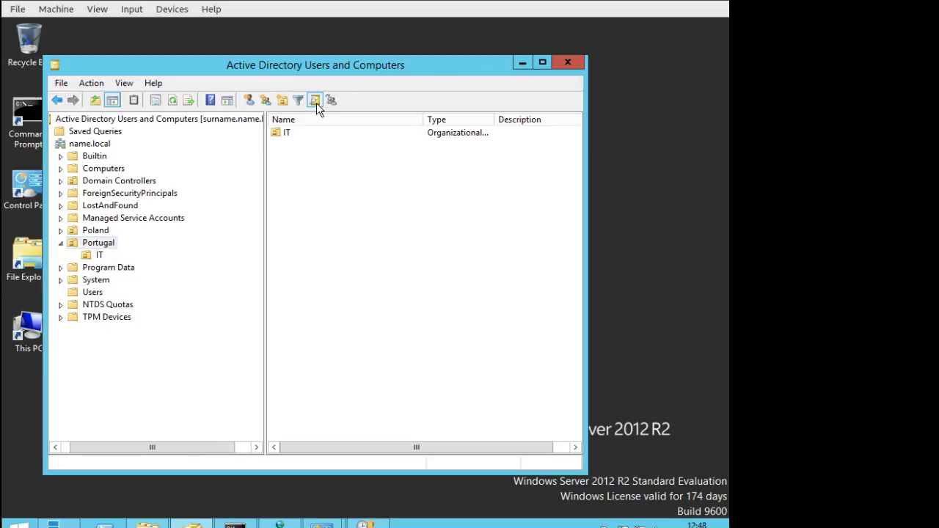
left_click(281, 101)
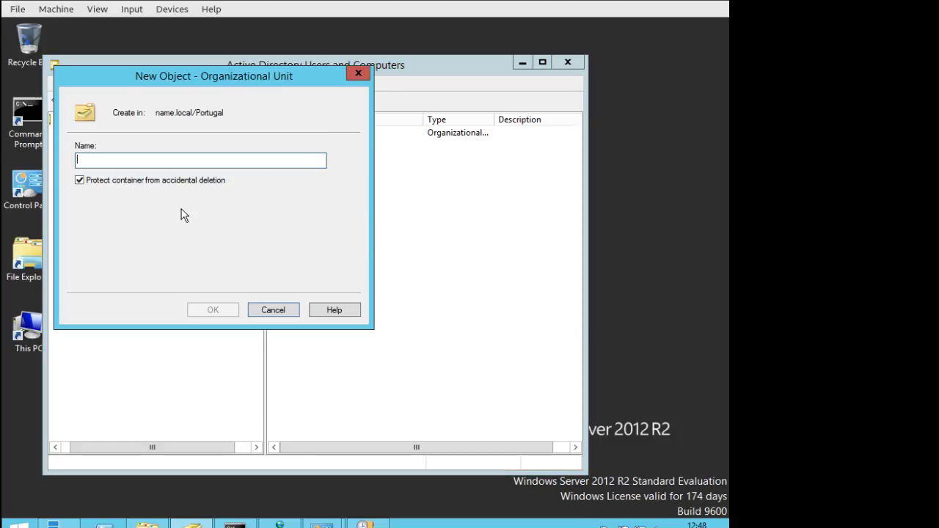
type("Sales")
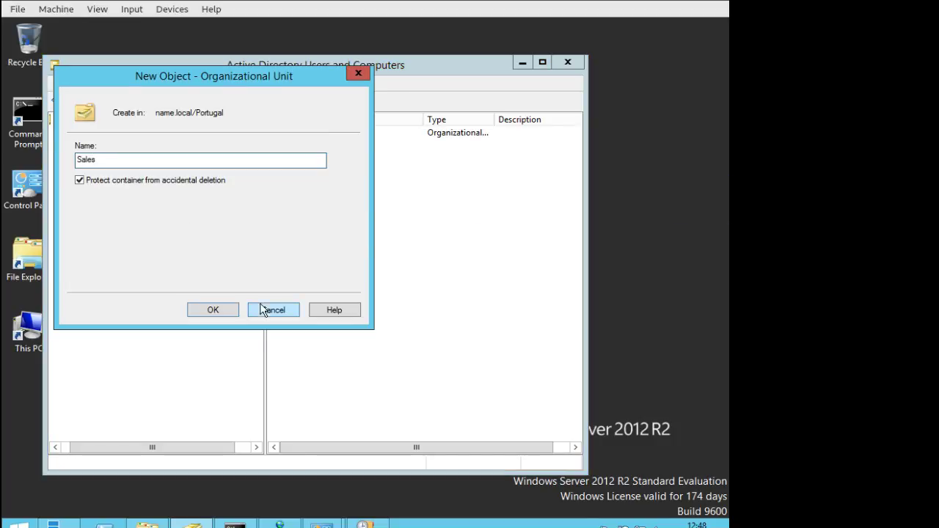
left_click(226, 309)
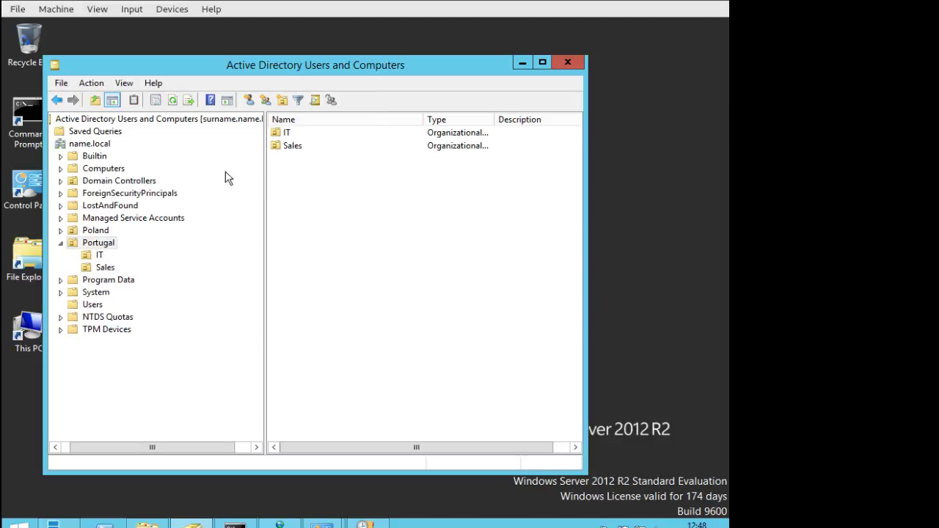
Step: Create an organizational unit named HR directly in Portugal
left_click(282, 101)
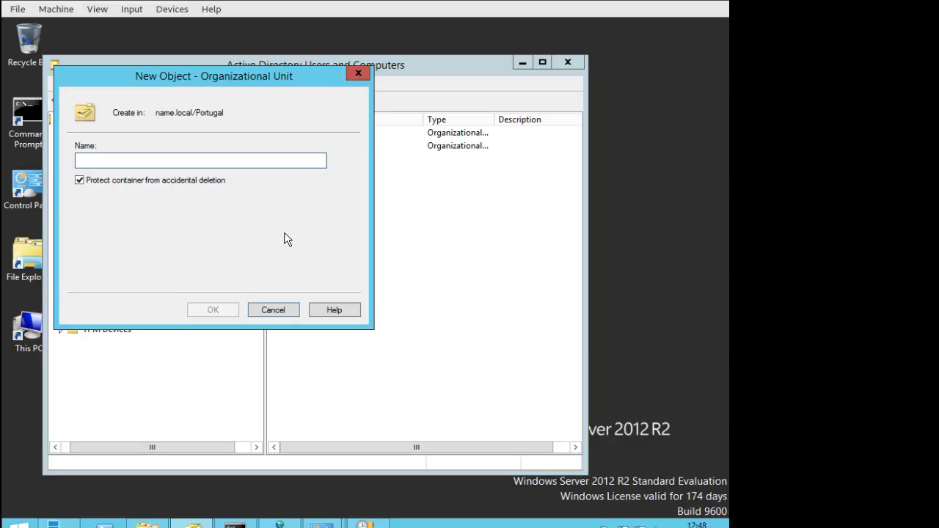
type("HR")
left_click(232, 313)
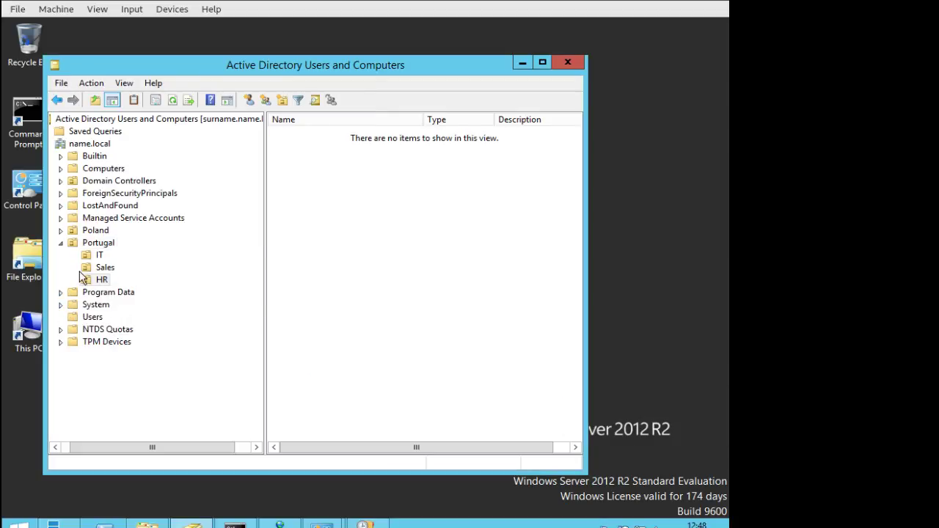
Step: Expand the Poland unit and create an organizational unit named HR directly in it
left_click(60, 230)
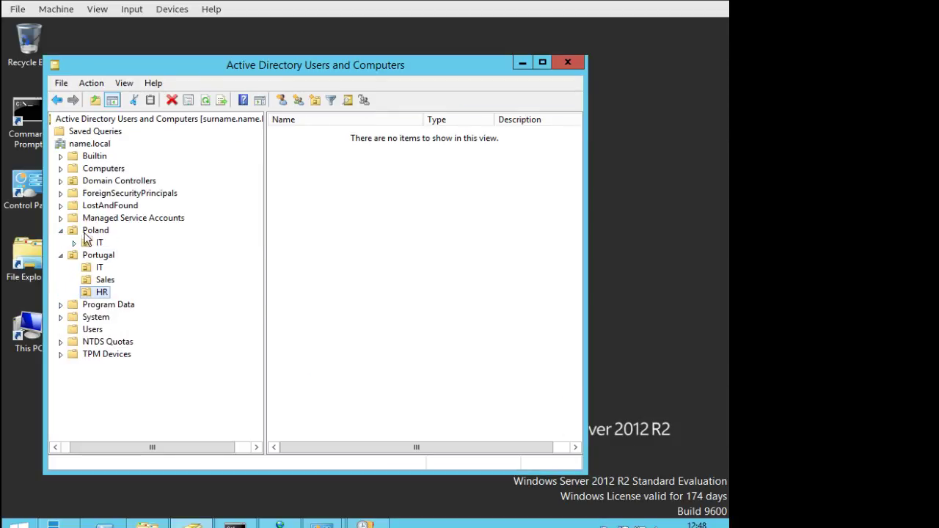
left_click(94, 231)
left_click(315, 101)
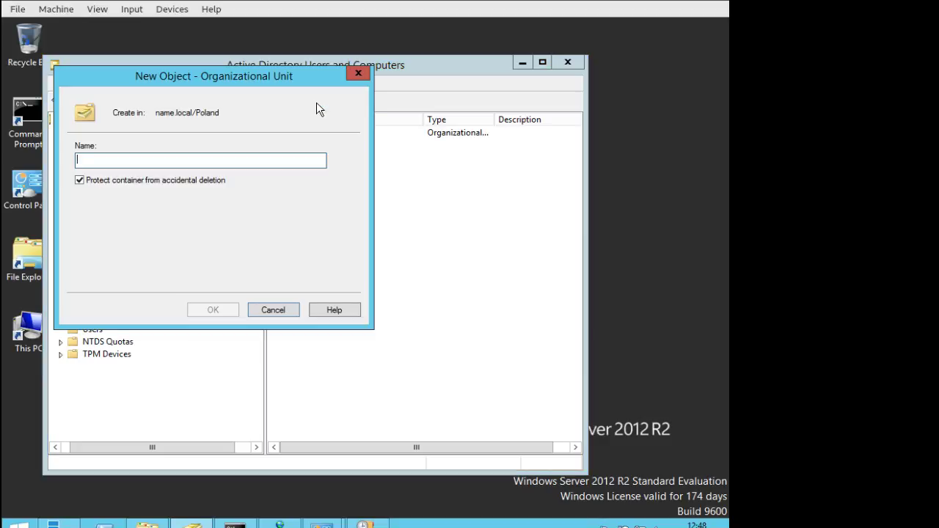
type("HR")
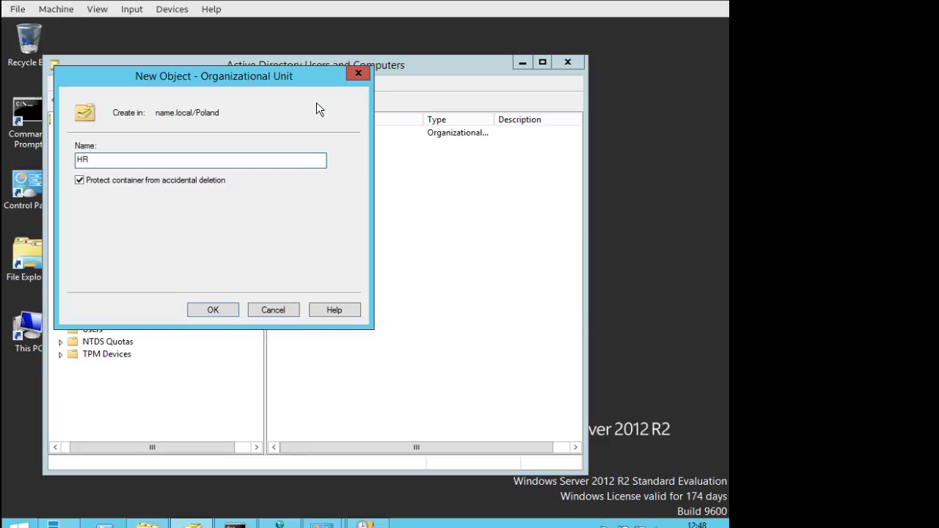
left_click(211, 314)
Step: Create an organizational unit named Sales directly in Poland
left_click(103, 232)
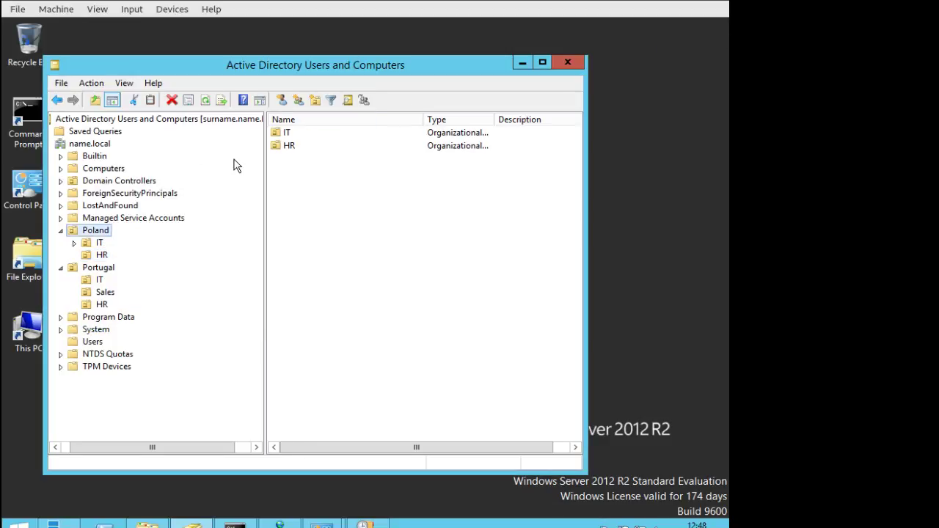
left_click(314, 103)
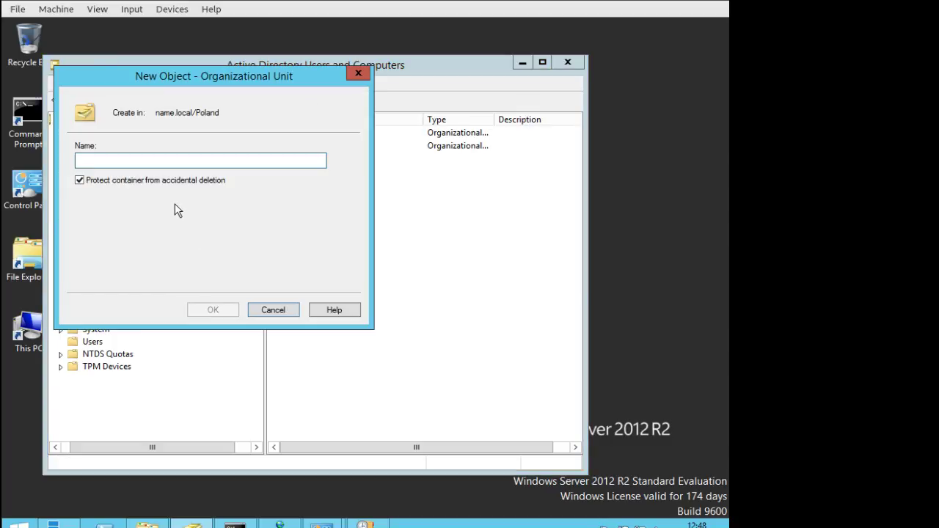
type("Sales")
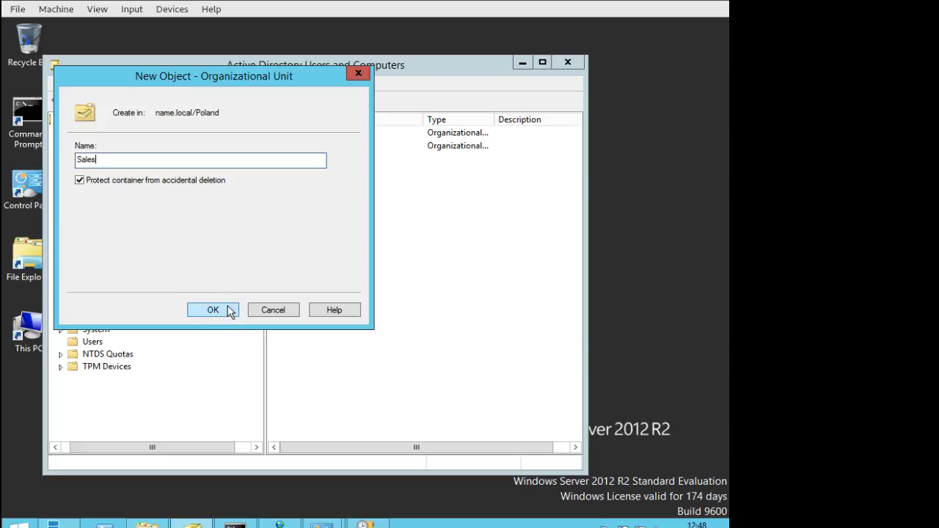
left_click(213, 309)
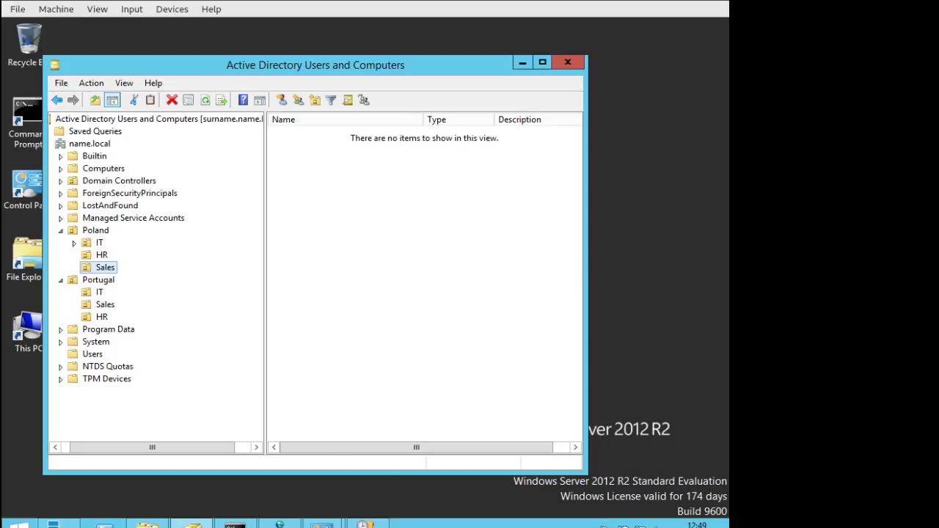
Step: Consult the PDF diagram for user placement and move the user account directly above president from Users into Portugal's IT unit
key("alt+Tab")
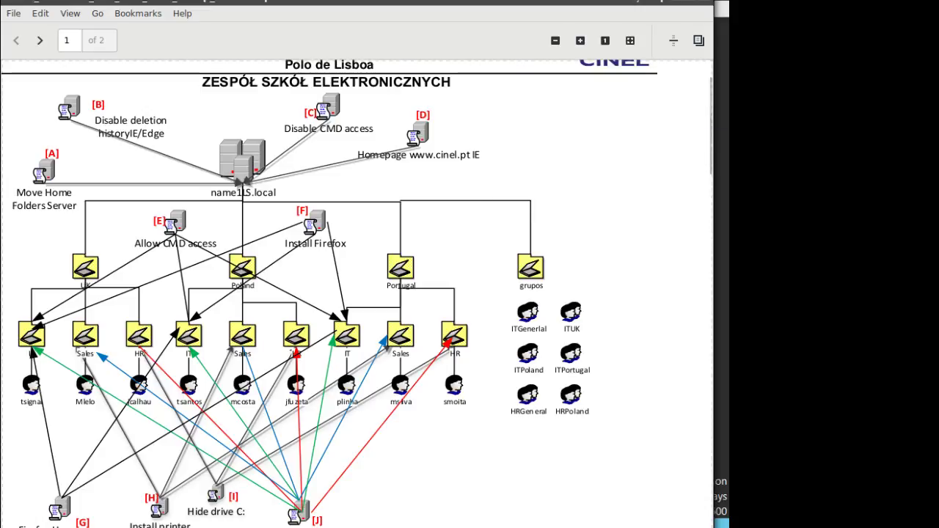
left_click(678, 2)
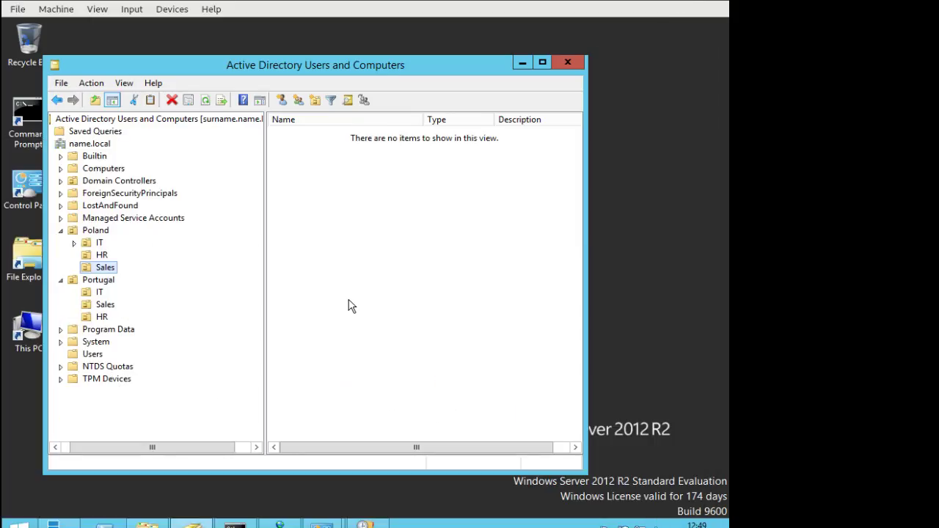
left_click(94, 356)
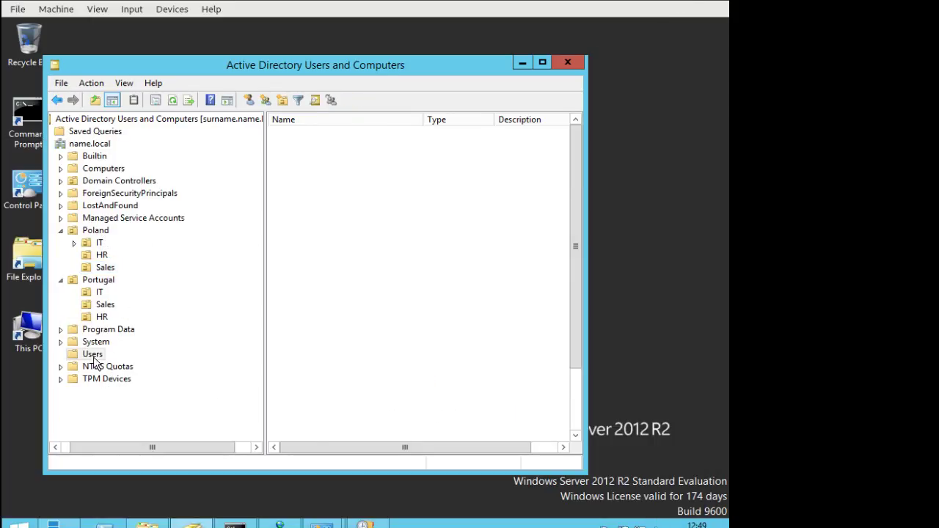
left_click_drag(311, 428, 101, 295)
left_click(267, 309)
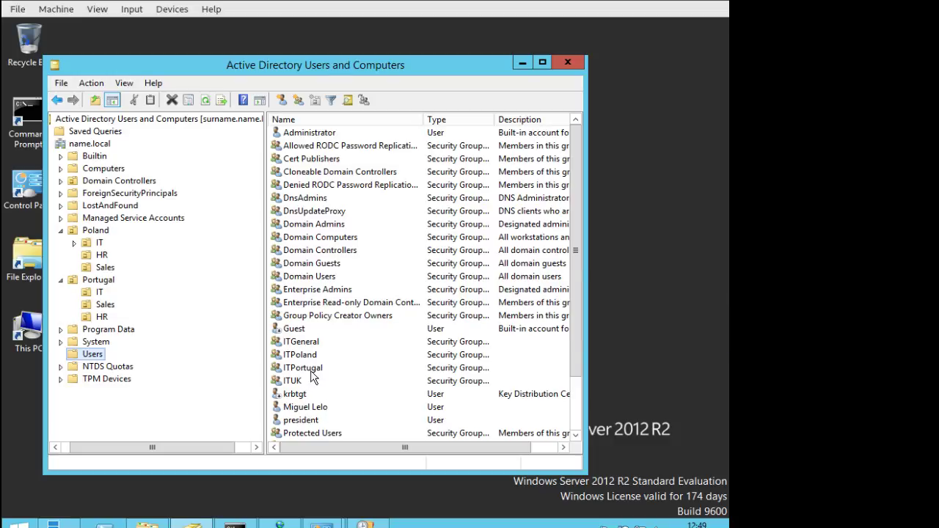
Step: Move the user account listed below Schema Admins from Users into Poland's IT unit and check the PDF diagram again
left_click(427, 398)
scroll(427, 398, "down", 2)
left_click_drag(307, 424, 79, 245)
left_click(267, 310)
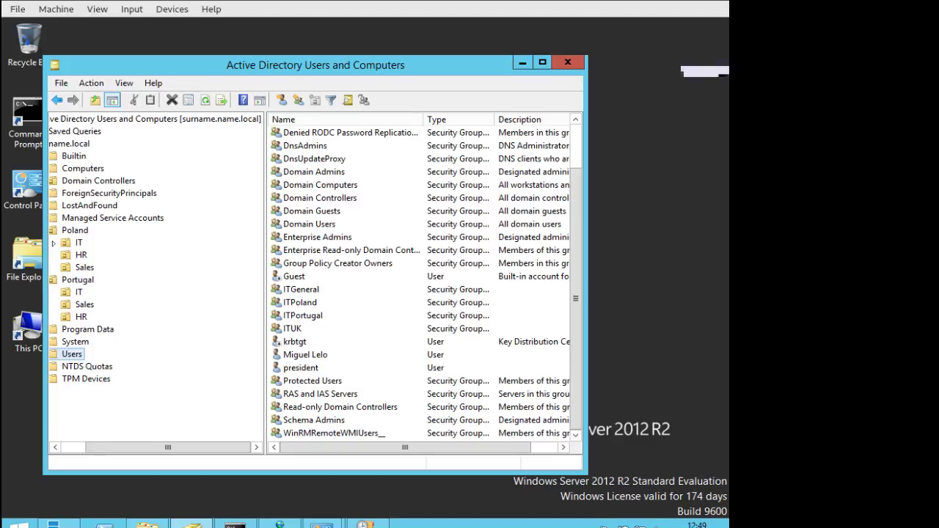
key("alt+Tab")
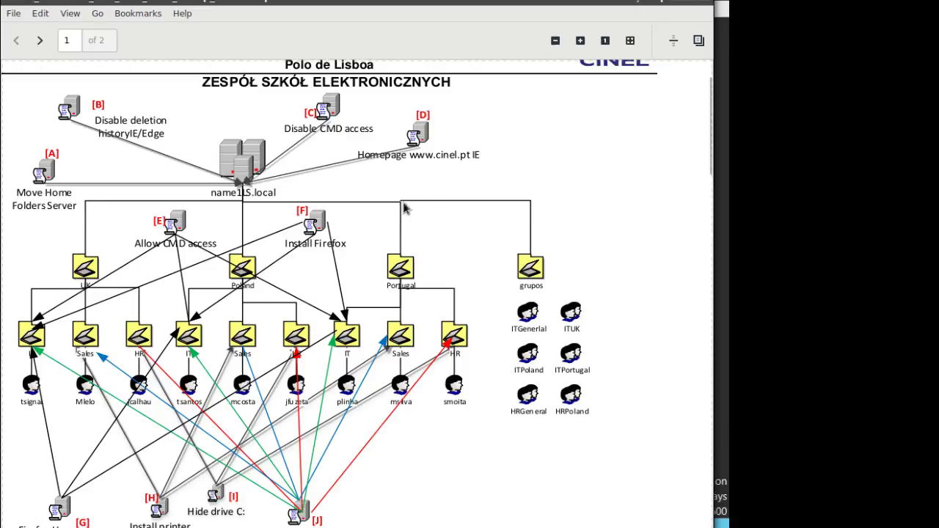
left_click_drag(666, 0, 665, 3)
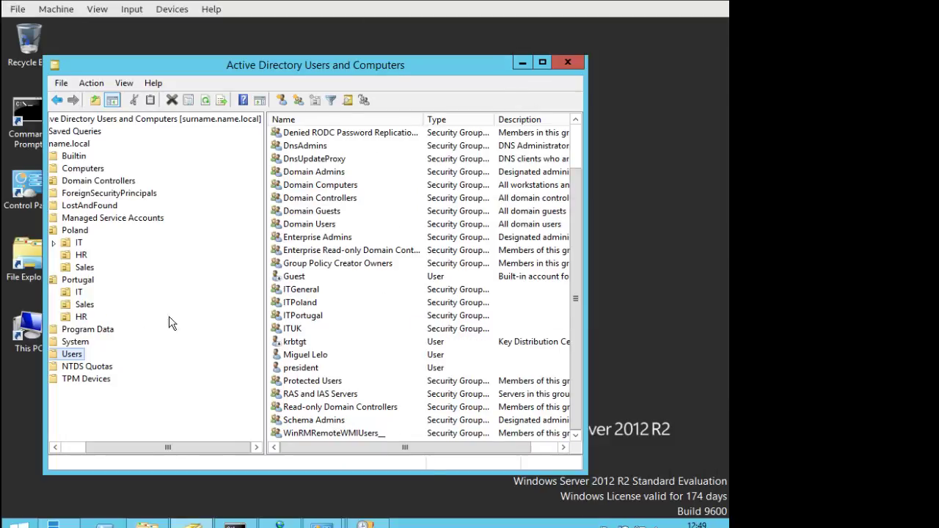
Step: Check the user accounts in Portugal's IT unit and in Poland's IT unit
left_click_drag(193, 447, 76, 438)
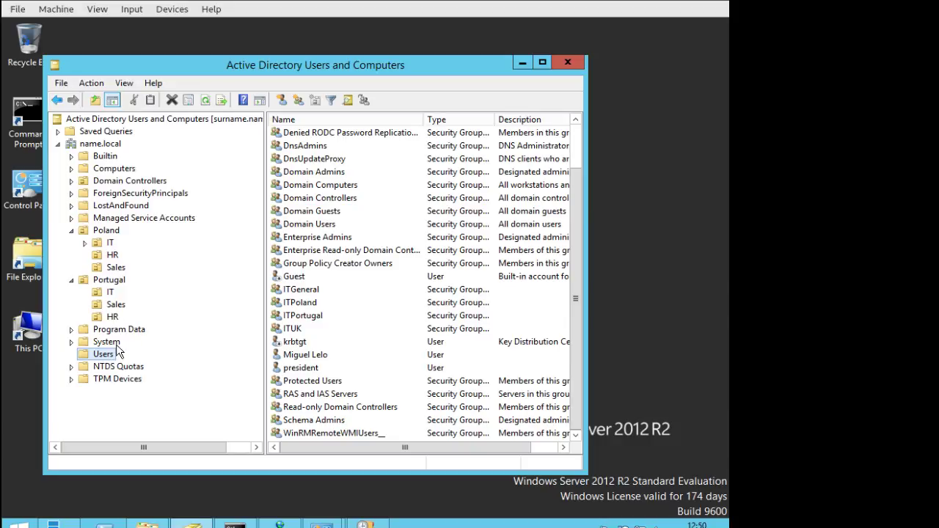
left_click(111, 292)
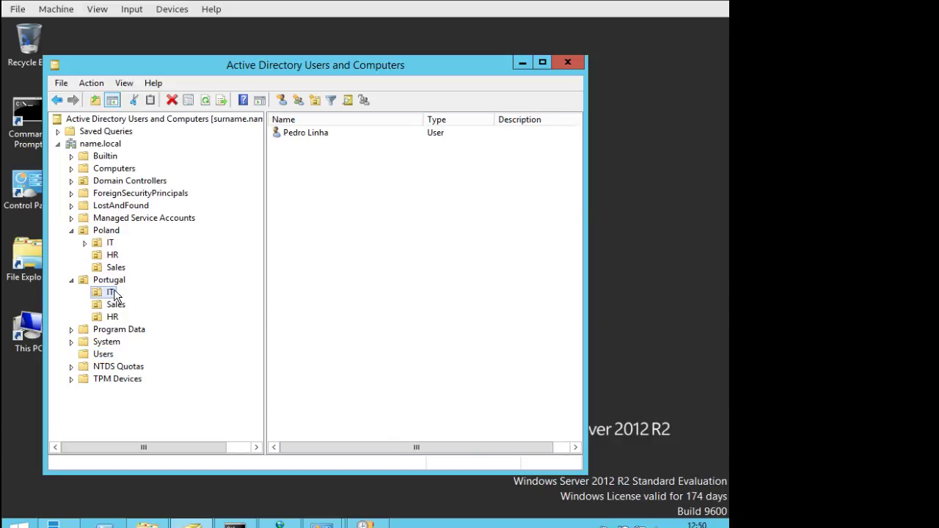
left_click(110, 243)
left_click(112, 240)
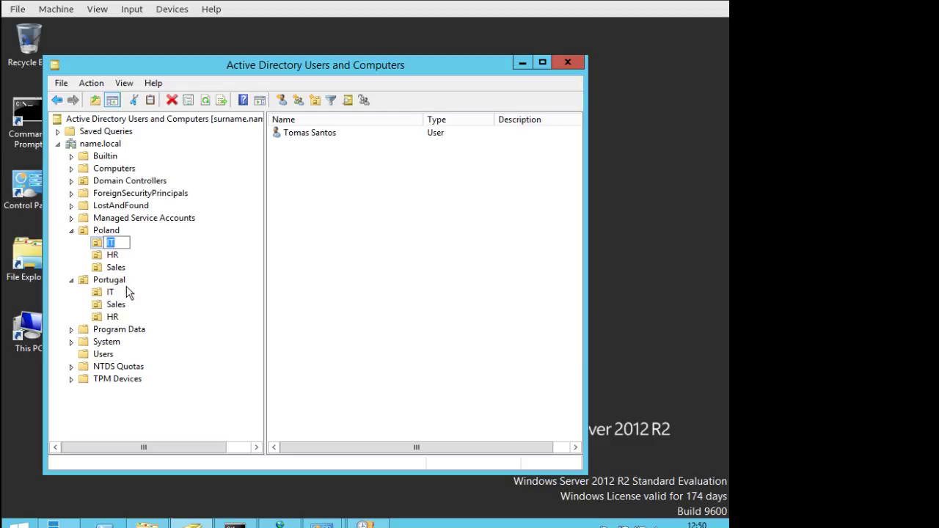
left_click(156, 261)
Step: Read through the exercise PDF to task A.4 and highlight its instruction about a GPO blocking the command line for all domain users
left_click(170, 526)
scroll(169, 411, "down", 9)
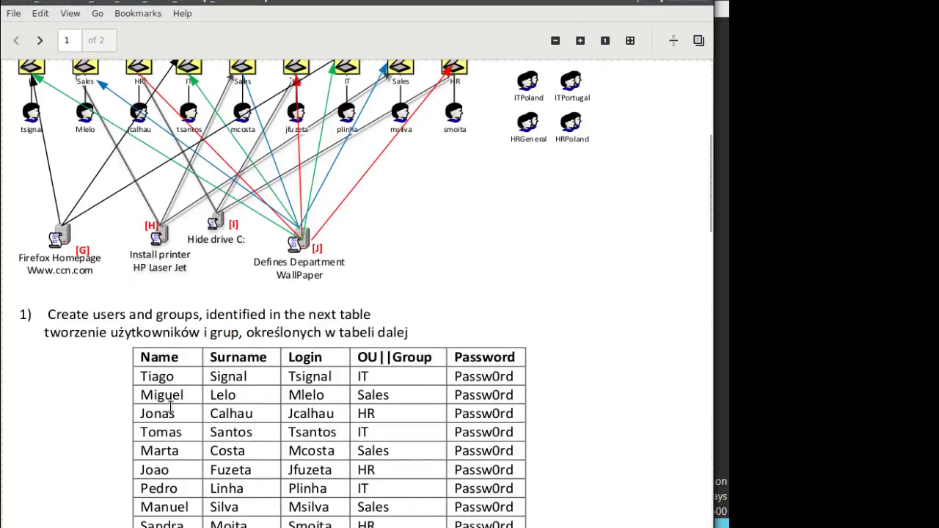
scroll(170, 405, "down", 4)
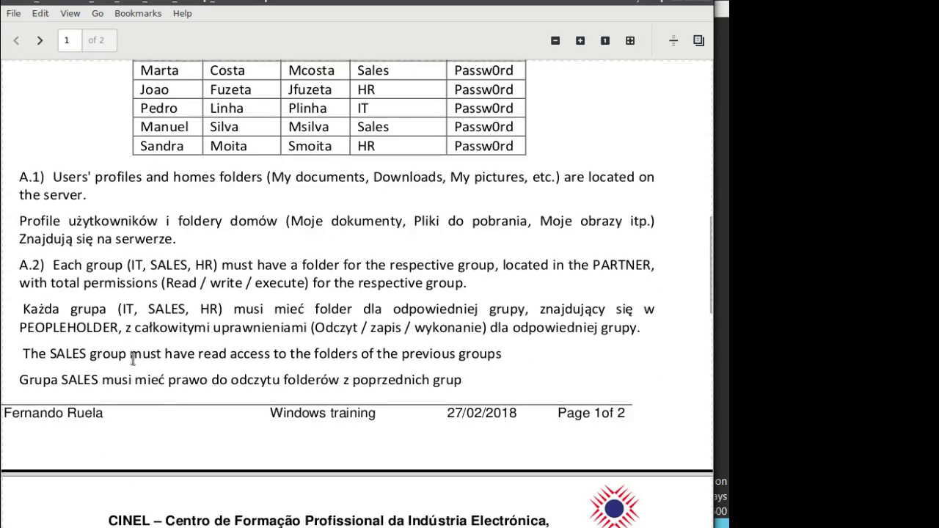
scroll(131, 356, "down", 8)
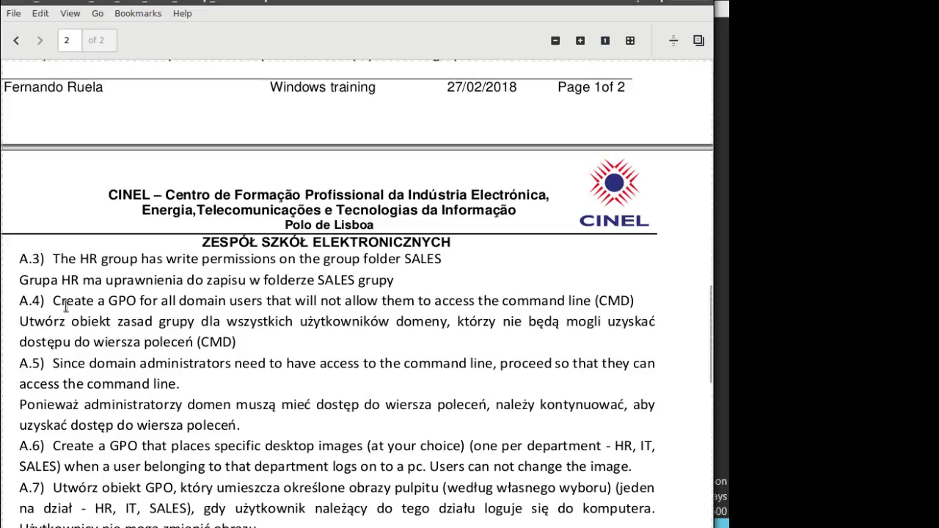
left_click_drag(56, 300, 645, 300)
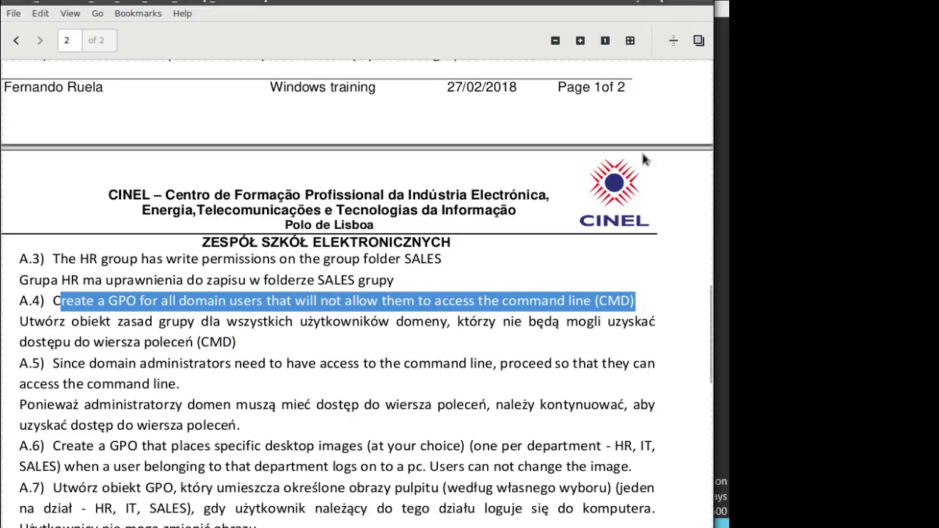
left_click(677, 6)
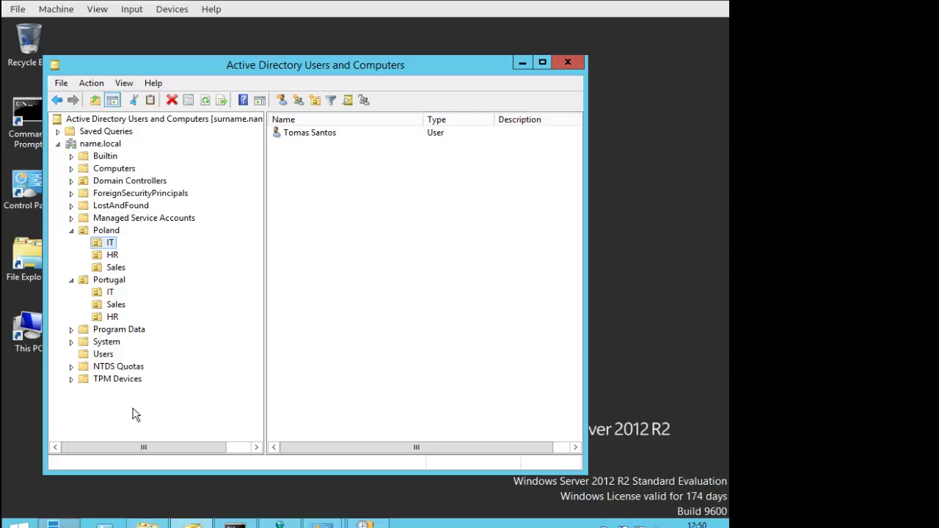
Step: Switch to Server Manager, open Group Policy Management and expand the forest down to the contents of name.local, widening the tree
left_click(52, 524)
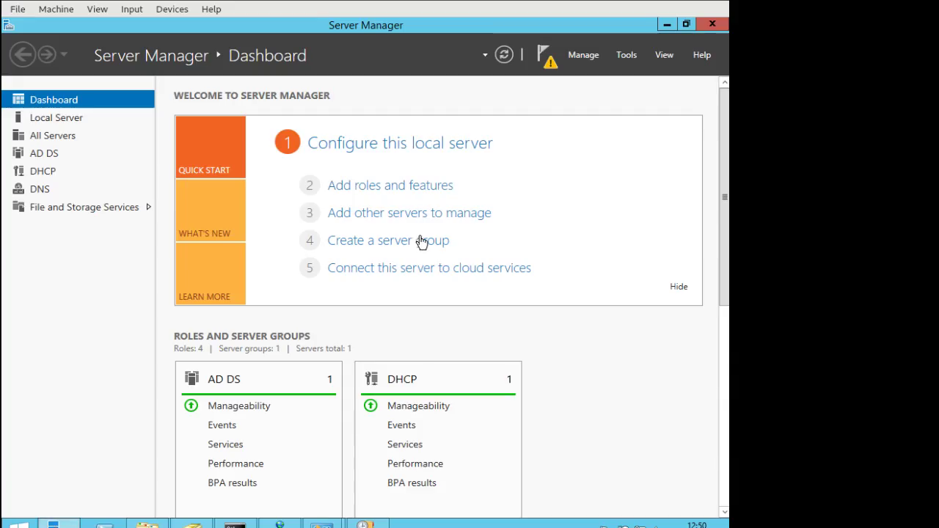
left_click(624, 55)
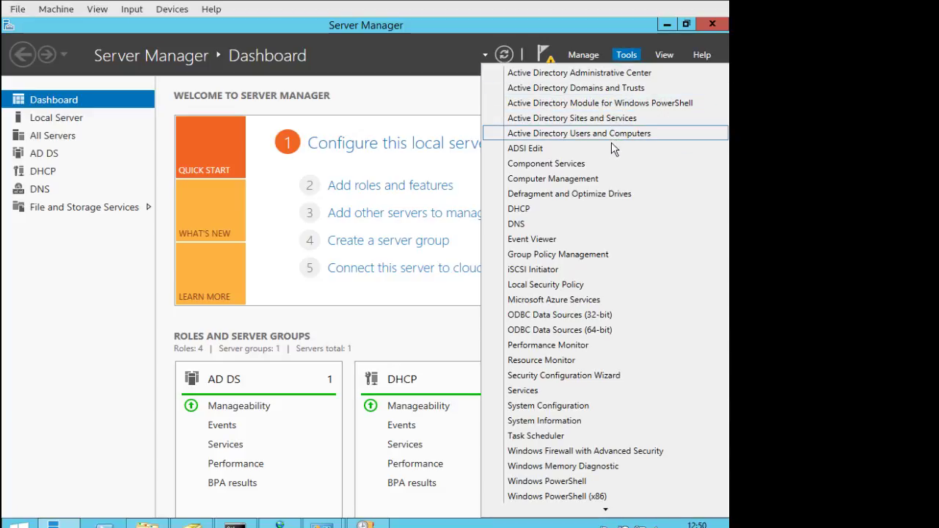
left_click(579, 255)
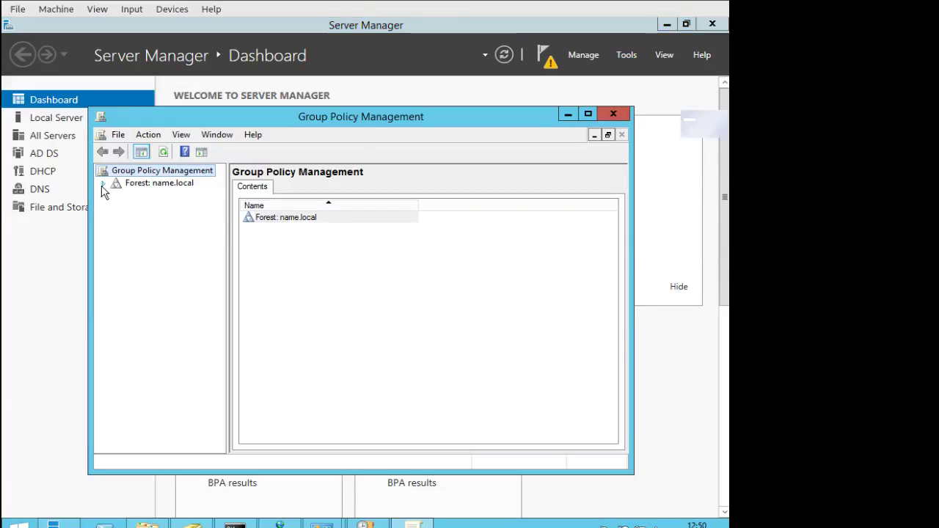
left_click(104, 183)
left_click(116, 196)
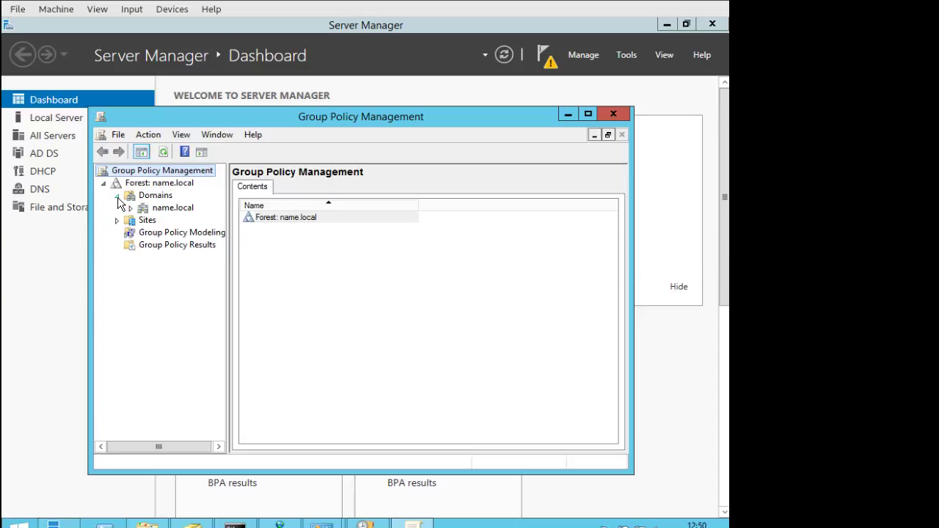
left_click(130, 208)
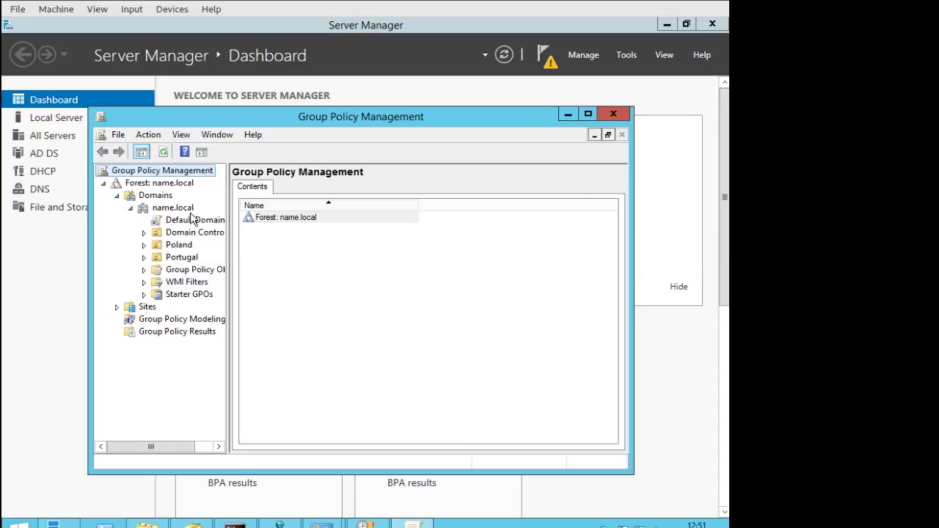
left_click_drag(227, 241, 301, 240)
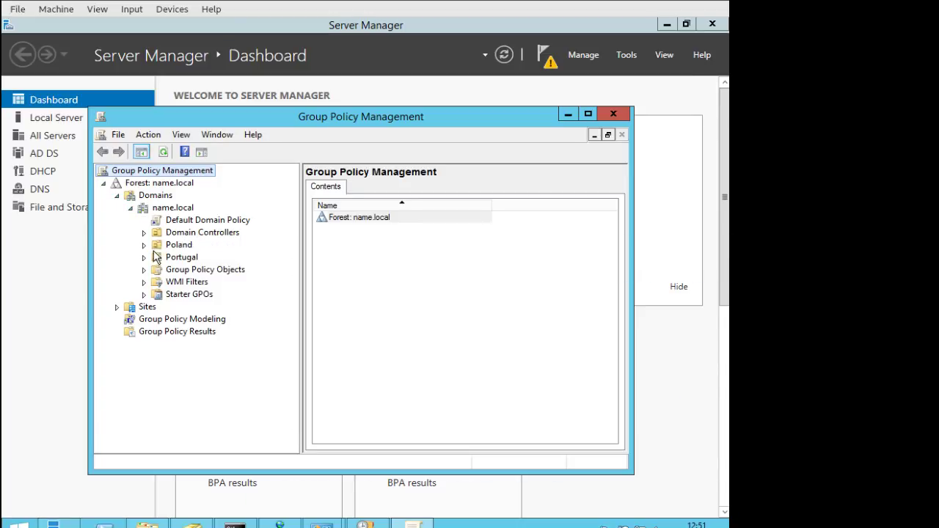
Step: Expand Poland and Portugal, and view the policy links of Portugal's HR unit and the scope of the Default Domain Policy
left_click(144, 246)
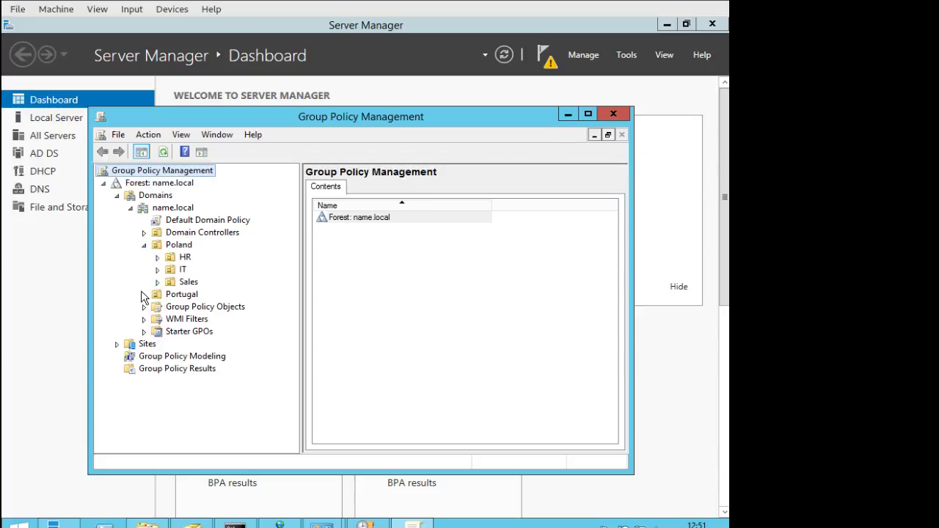
left_click(144, 295)
left_click(185, 308)
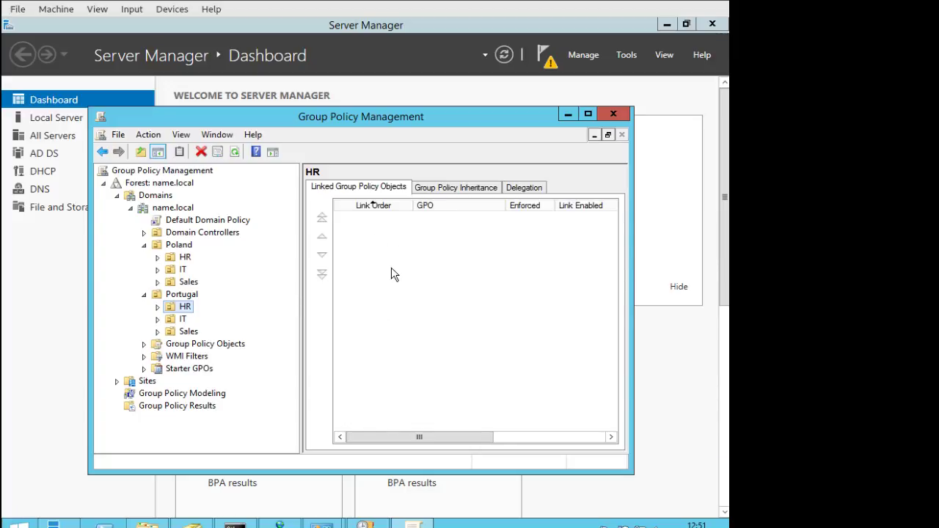
left_click(203, 221)
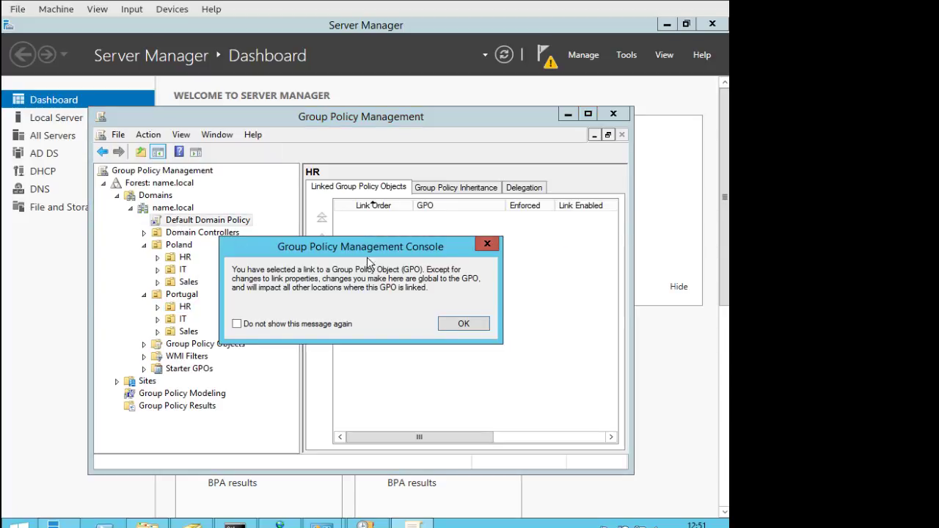
left_click(463, 324)
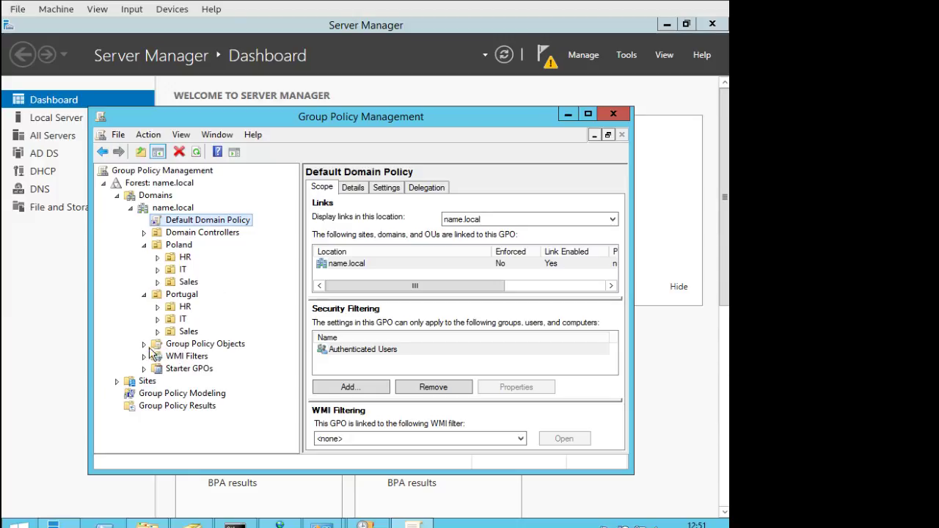
Step: Examine the policies under Domain Controllers and Group Policy Objects, as well as the Starter GPOs container
left_click(146, 233)
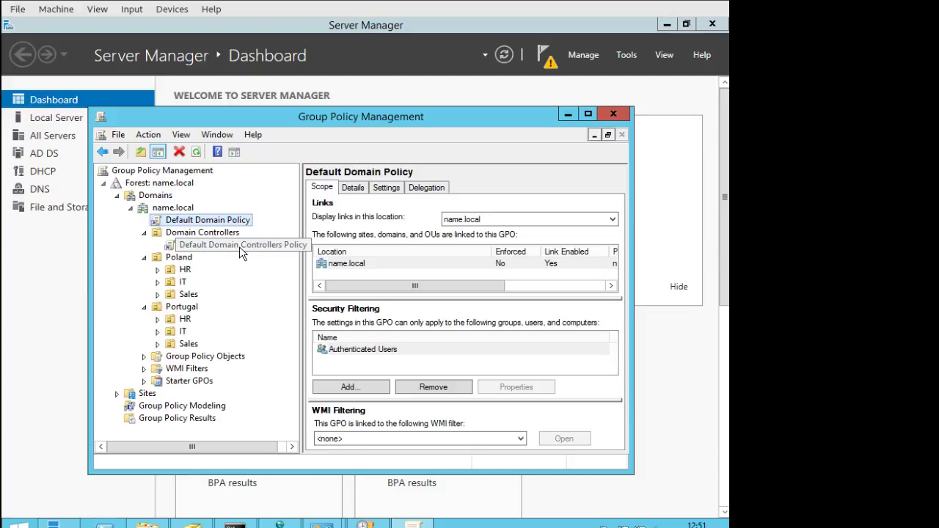
left_click(198, 358)
left_click(144, 357)
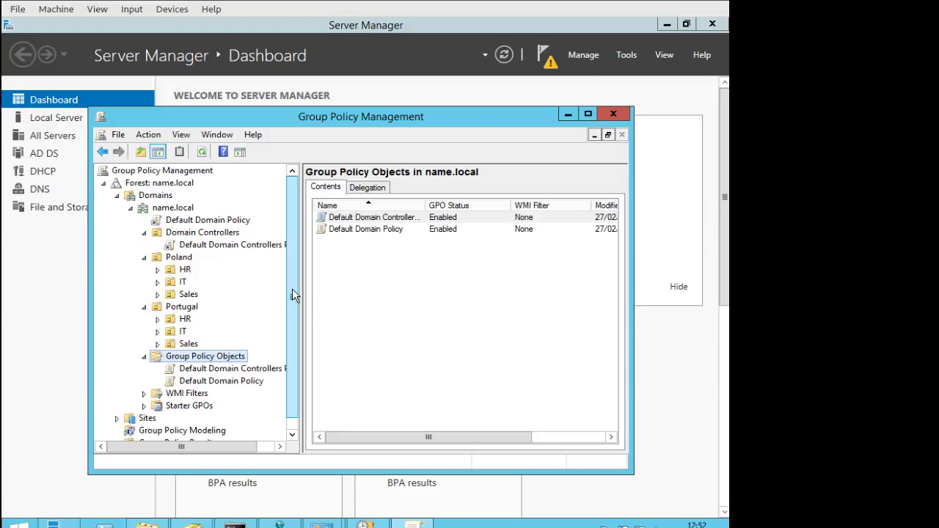
left_click_drag(292, 288, 295, 310)
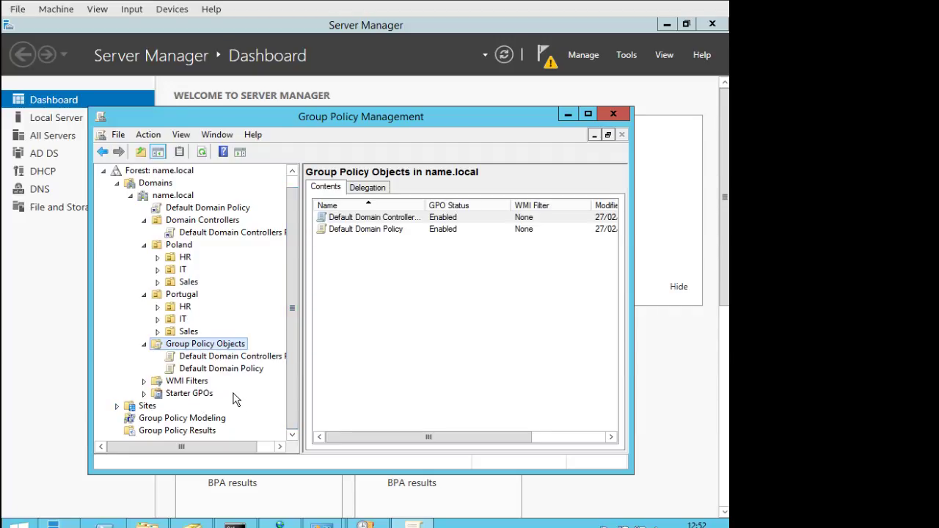
left_click(144, 394)
left_click(192, 394)
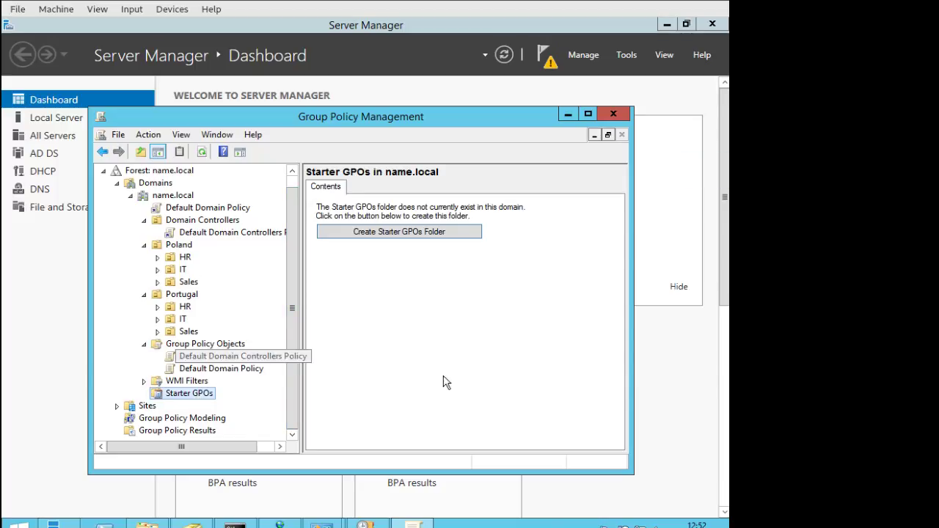
Step: Consult task A.4 and the first page of the exercise PDF to check where the command-line policy applies
key("alt+Tab")
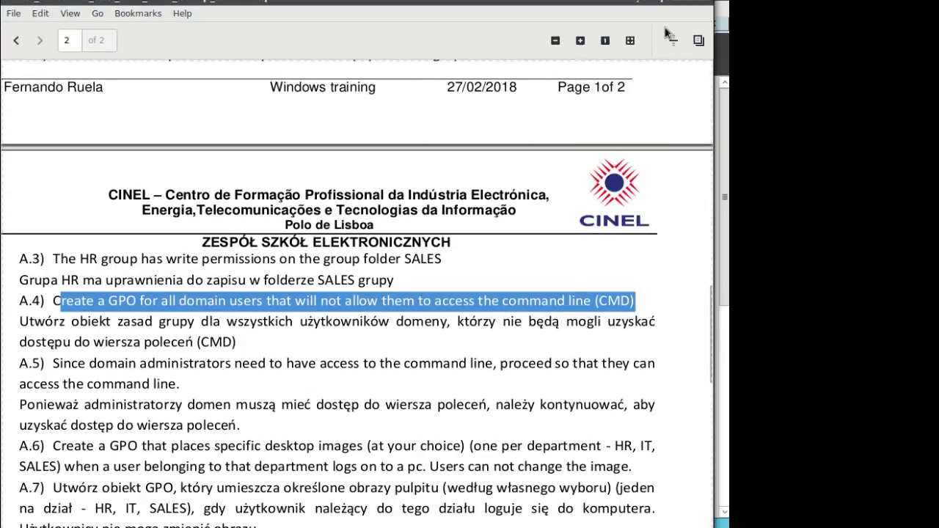
key("alt+Tab")
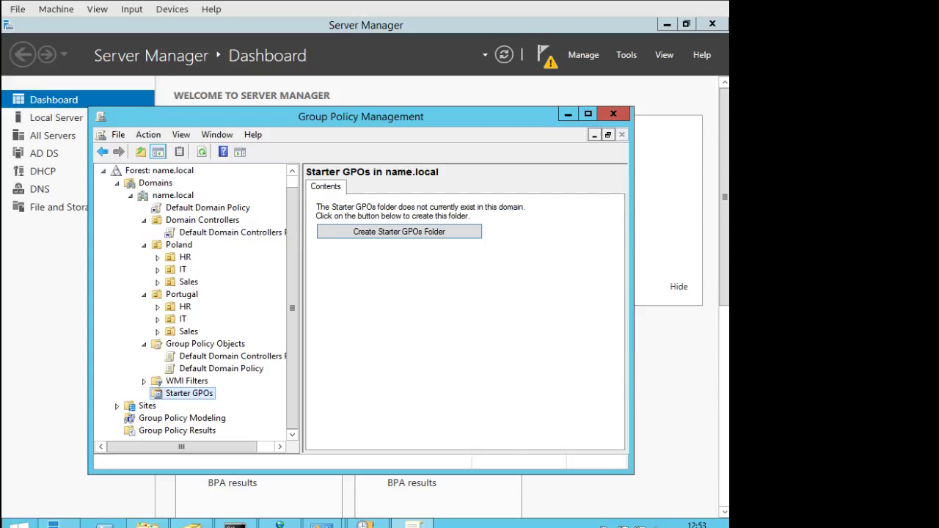
key("alt+Tab")
scroll(236, 344, "up", 10)
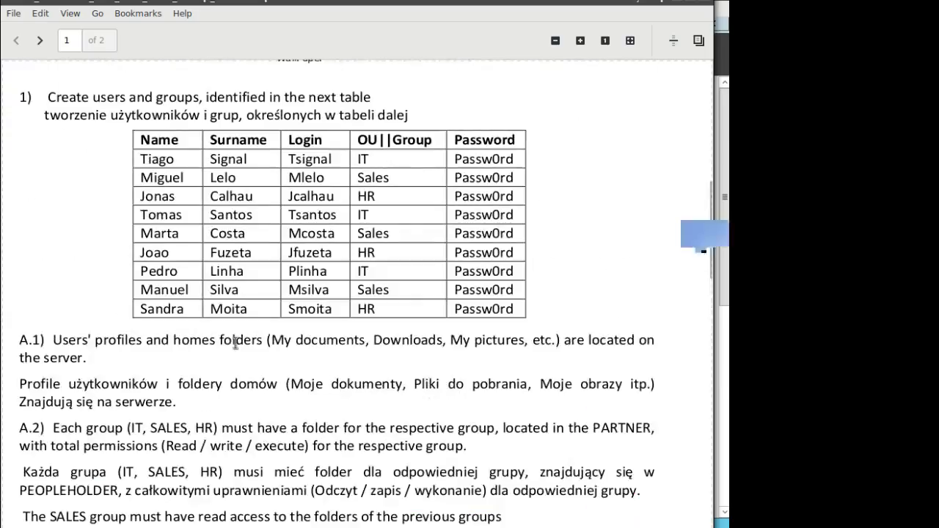
scroll(236, 344, "up", 4)
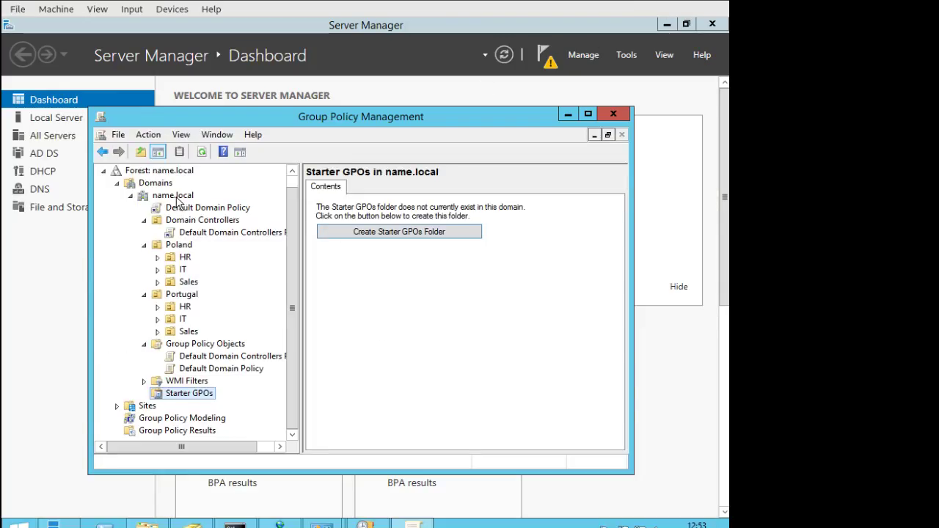
Step: Create a GPO named "Prevent users access CMD" linked to the name.local domain, without a source starter GPO
right_click(170, 198)
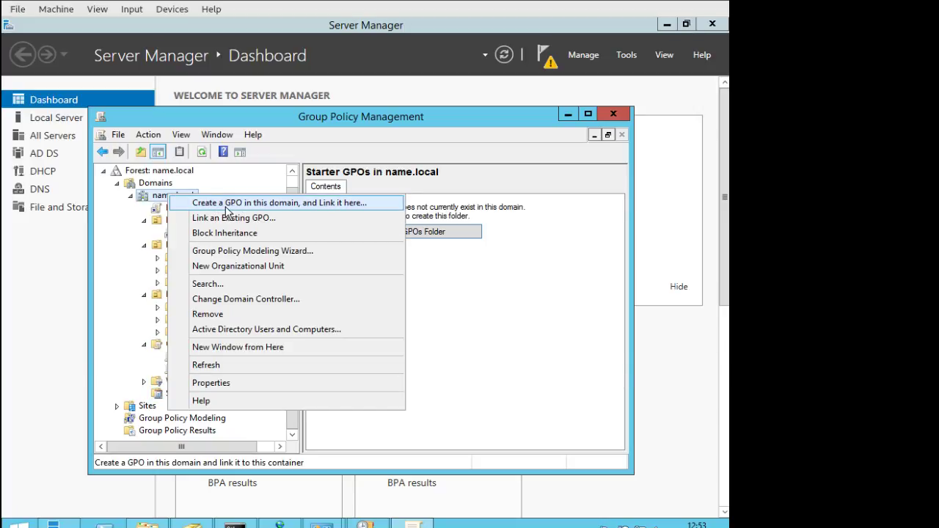
left_click(341, 203)
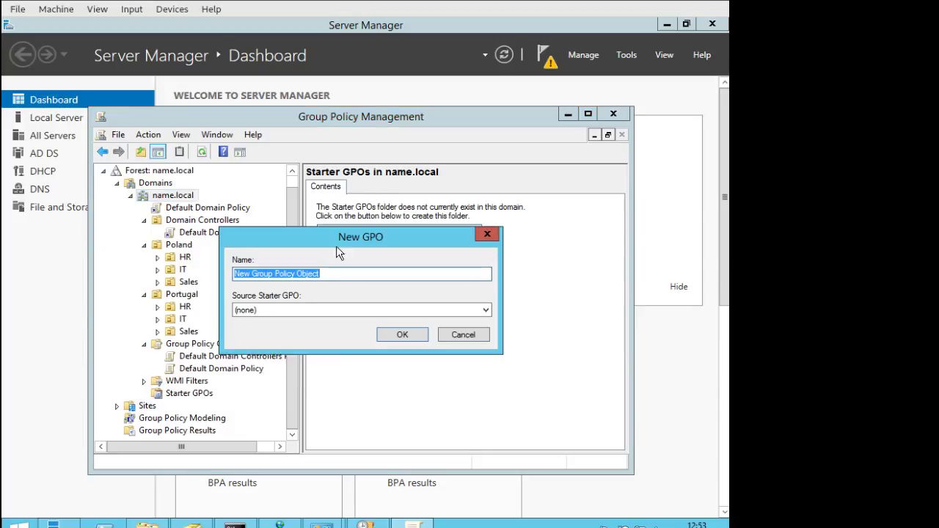
left_click(353, 274)
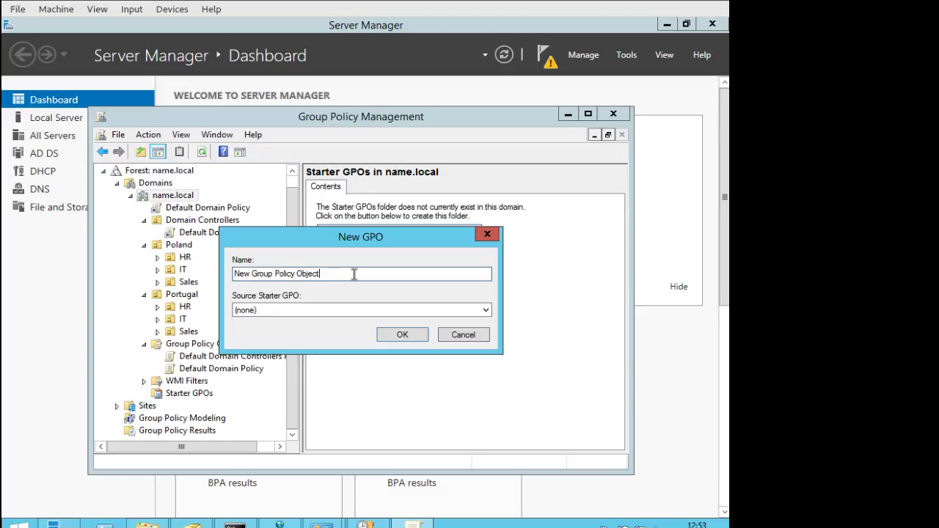
key("BackSpace")
key("BackSpace")
key("BackSpace")
key("BackSpace")
key("BackSpace")
key("BackSpace")
key("BackSpace")
key("BackSpace")
key("BackSpace")
key("BackSpace")
key("BackSpace")
key("BackSpace")
key("BackSpace")
key("BackSpace")
key("BackSpace")
key("BackSpace")
key("BackSpace")
key("BackSpace")
key("BackSpace")
key("BackSpace")
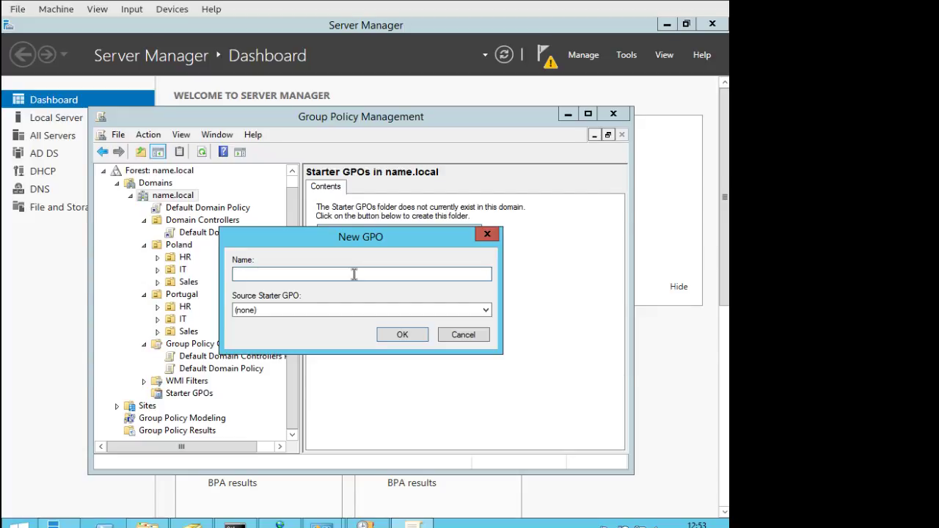
type("P")
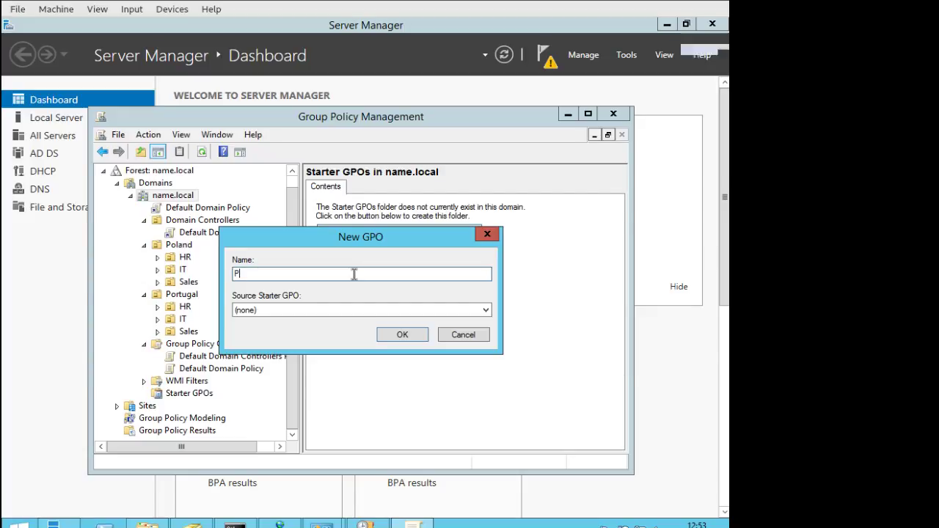
type("revent ")
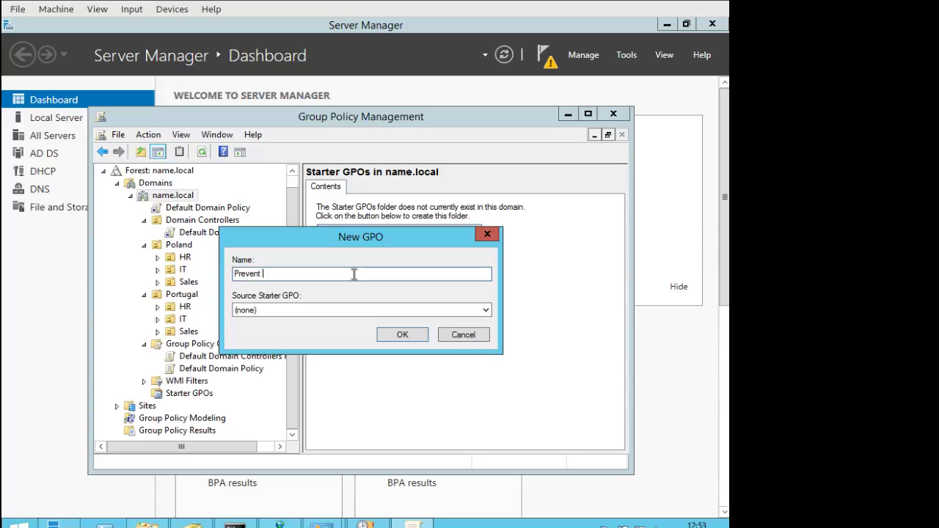
type("users access CMD")
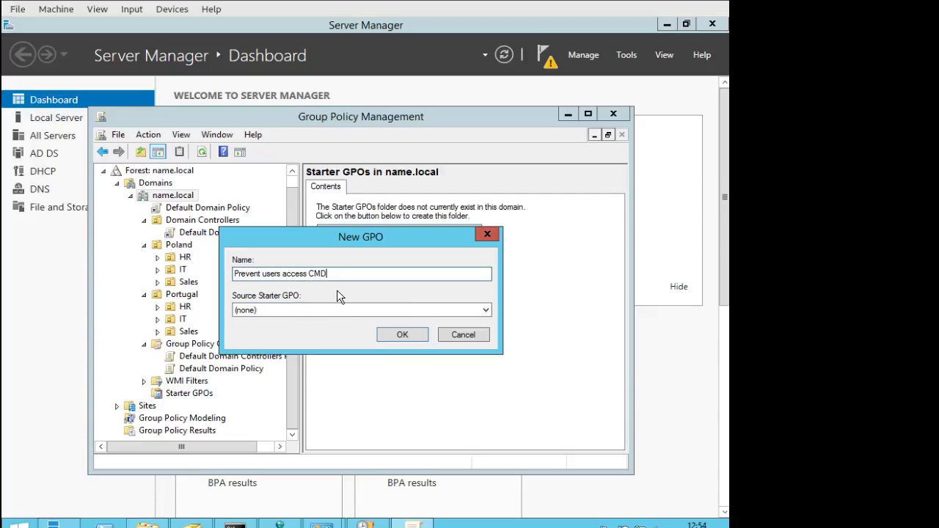
left_click(410, 333)
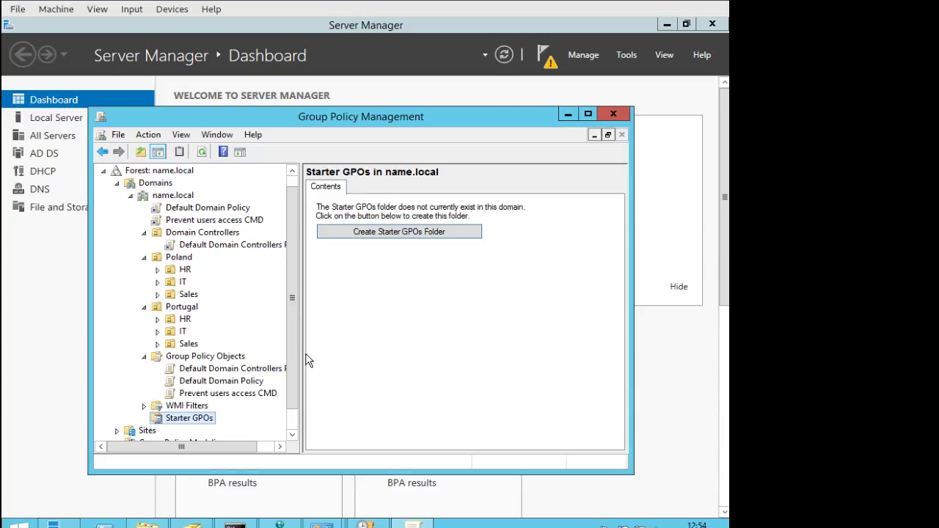
left_click_drag(297, 327, 295, 356)
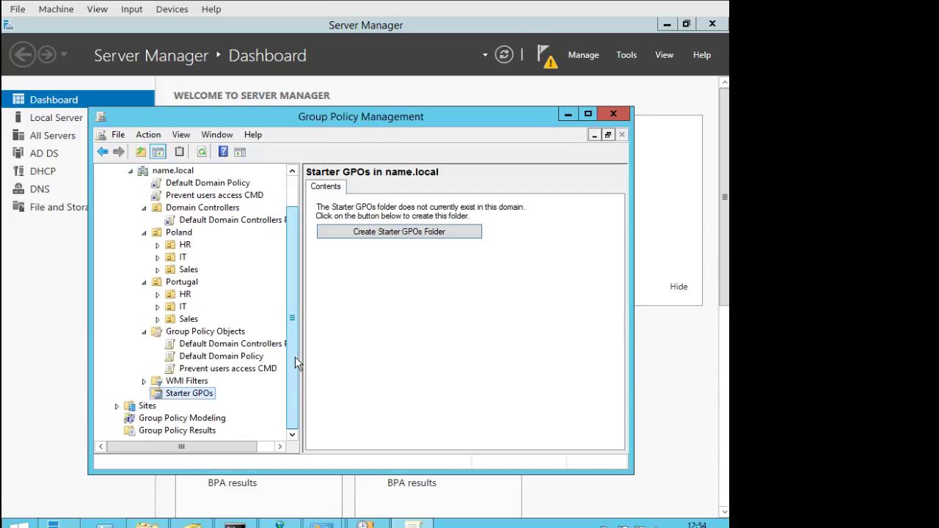
Step: Display the "Prevent users access CMD" GPO under Group Policy Objects, minimize Server Manager and maximize the Group Policy Management window
left_click(259, 371)
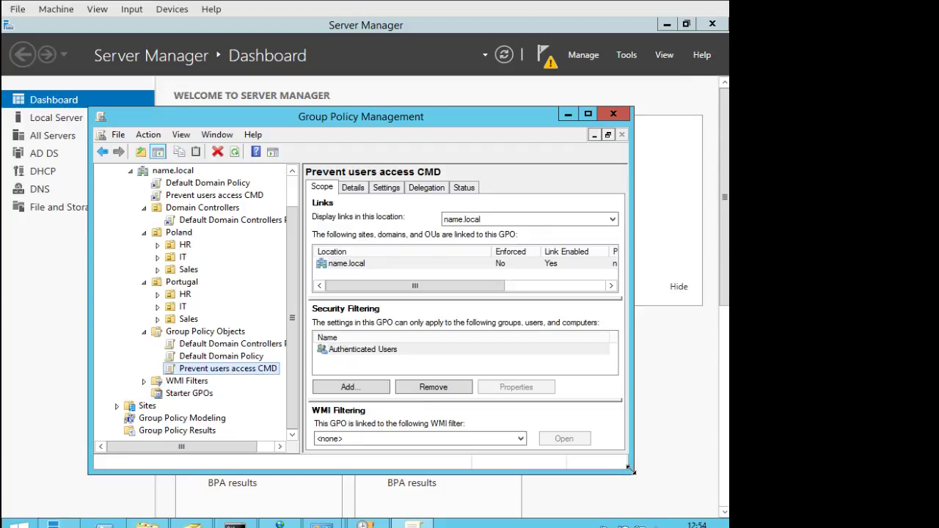
left_click_drag(635, 473, 719, 508)
left_click(90, 105)
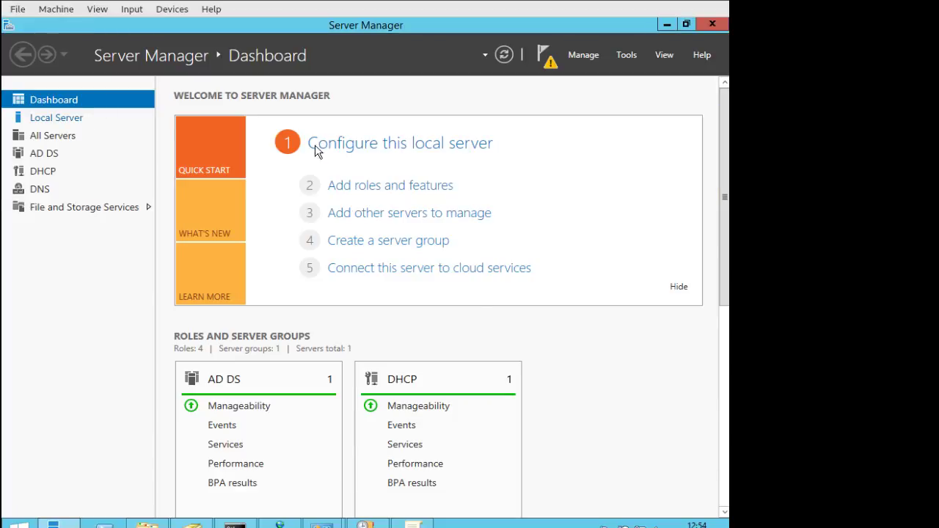
left_click(667, 25)
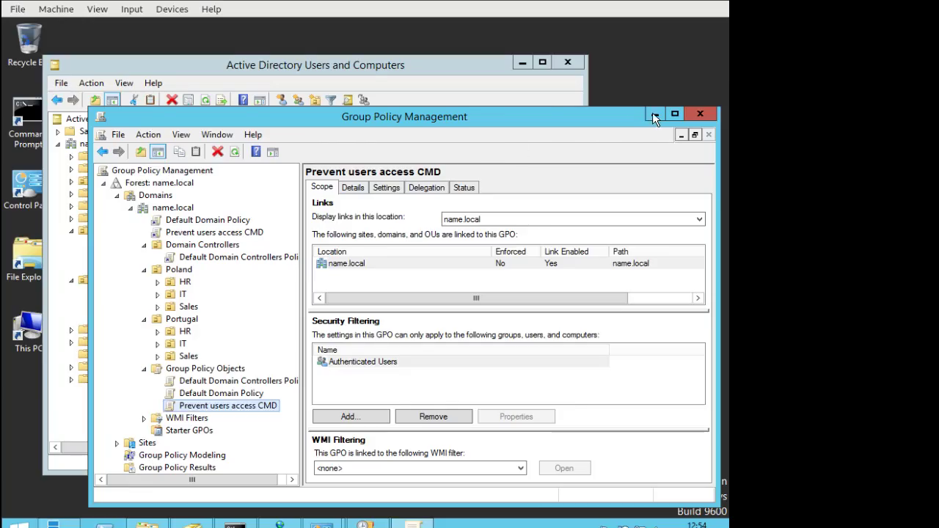
left_click(675, 113)
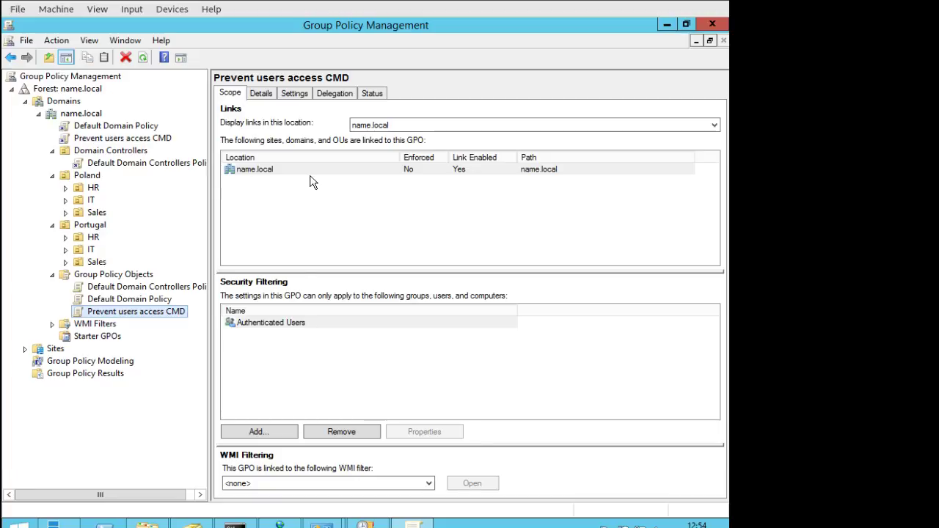
Step: Review the details, settings, delegation, status and scope of the "Prevent users access CMD" GPO, dismissing the Internet Explorer security dialogs
left_click(261, 93)
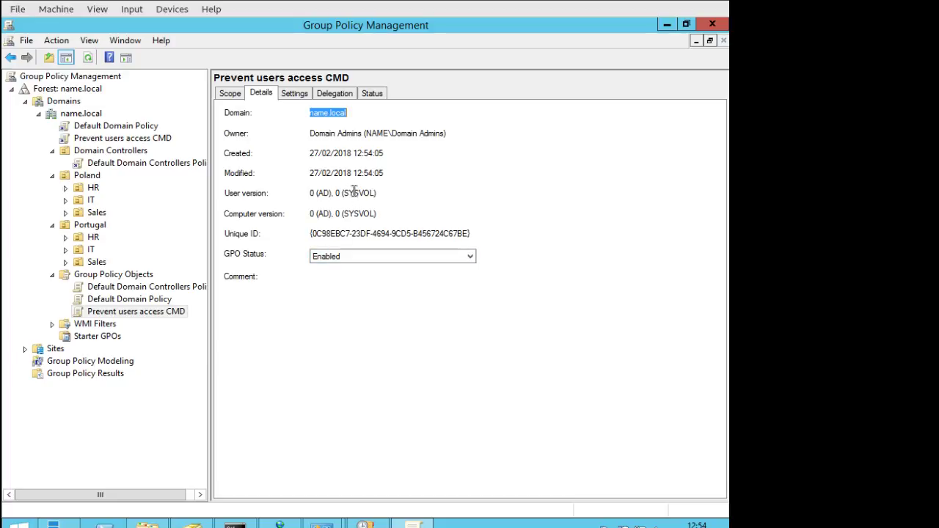
left_click(293, 93)
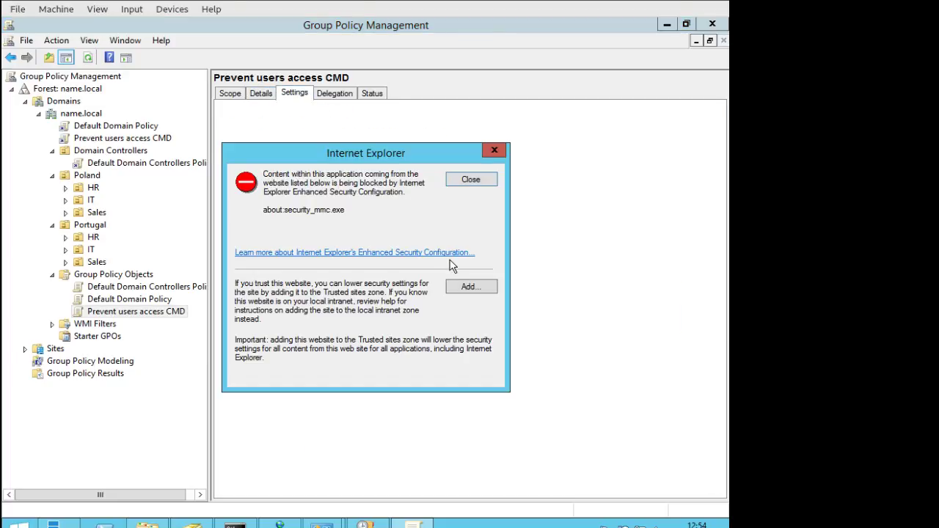
left_click(490, 286)
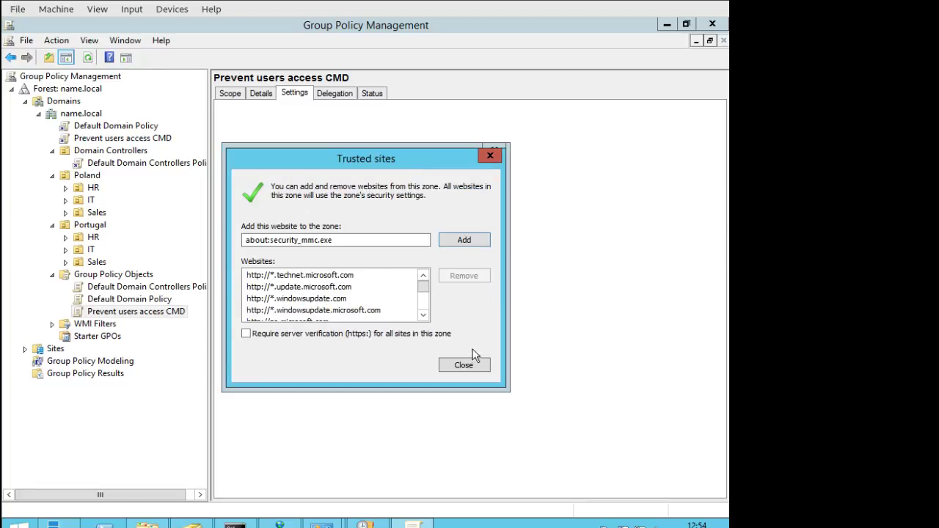
left_click(465, 367)
left_click(497, 154)
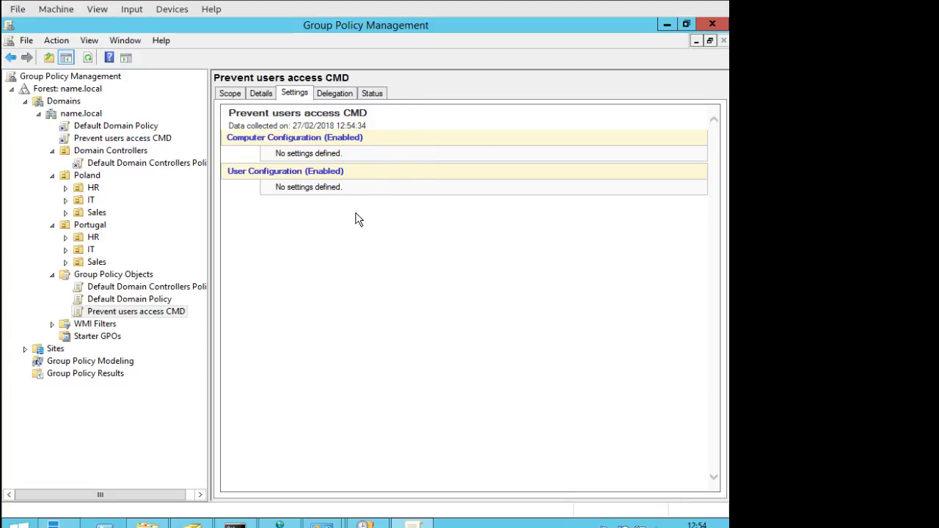
left_click(339, 95)
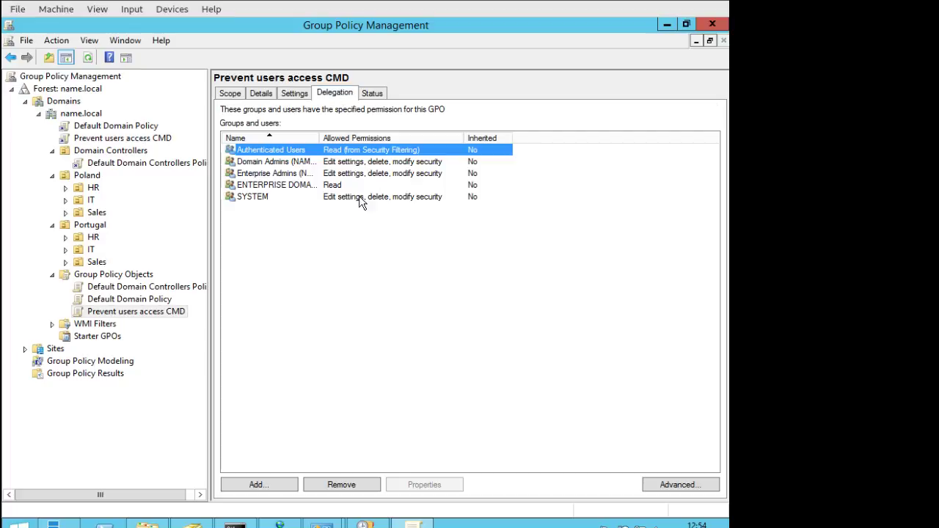
left_click(377, 93)
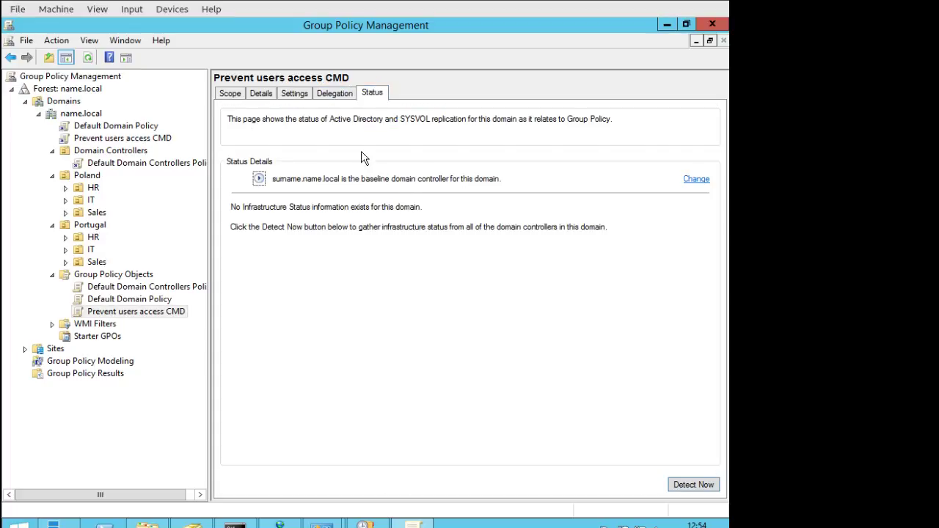
left_click(232, 95)
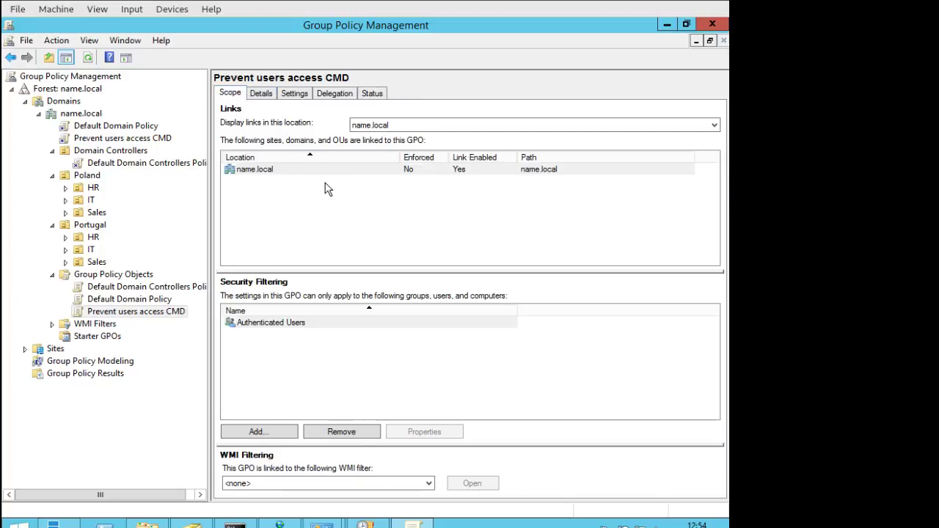
Step: Open the "Prevent users access CMD" GPO for editing, enlarge the editor window and widen its policy tree
right_click(157, 317)
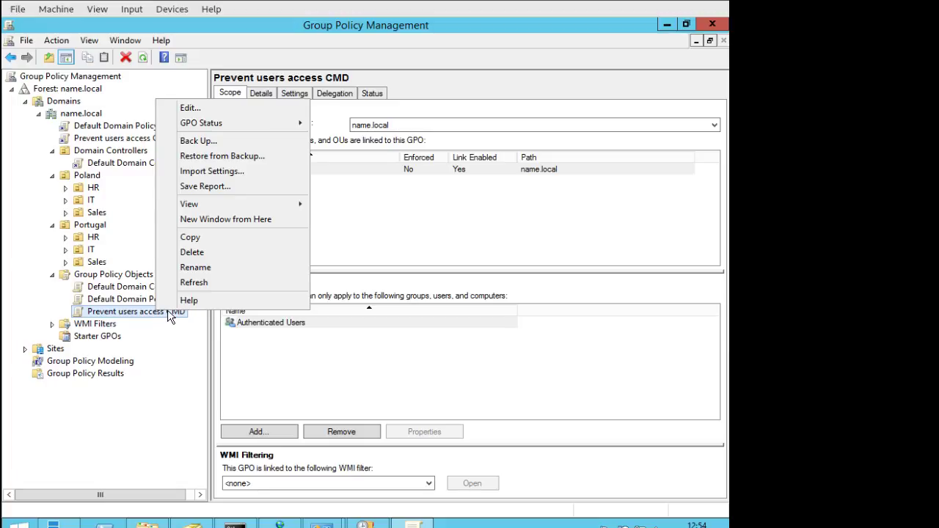
left_click(234, 110)
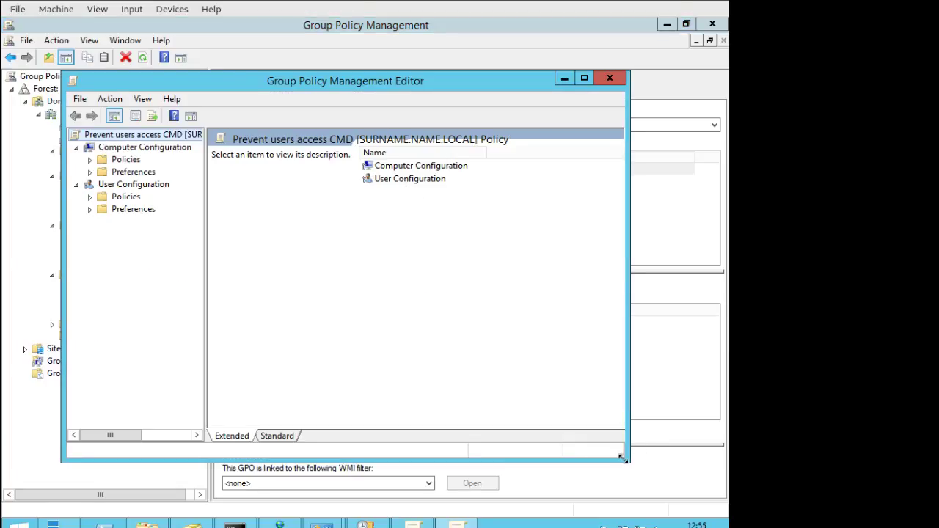
left_click_drag(626, 460, 702, 504)
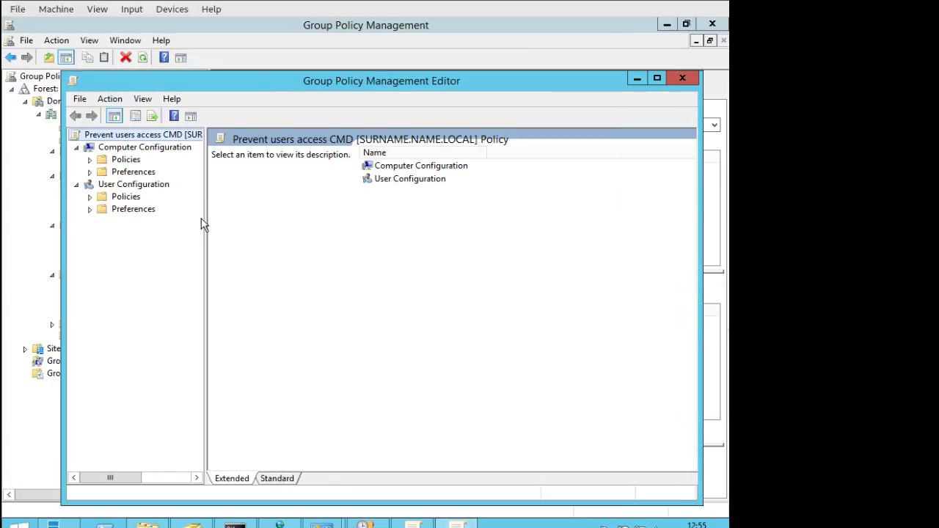
left_click_drag(206, 220, 272, 220)
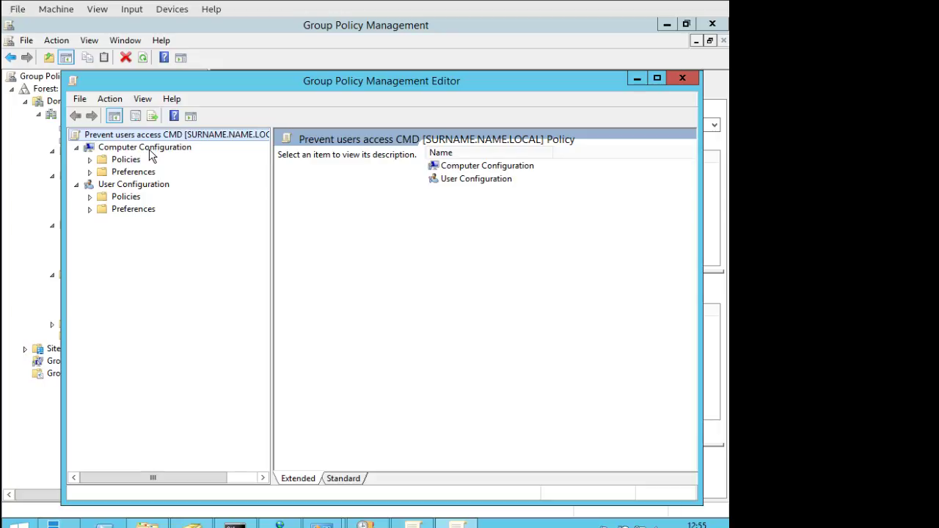
Step: Expand Policies and Administrative Templates under User Configuration, list All Settings and widen the settings list
left_click(117, 186)
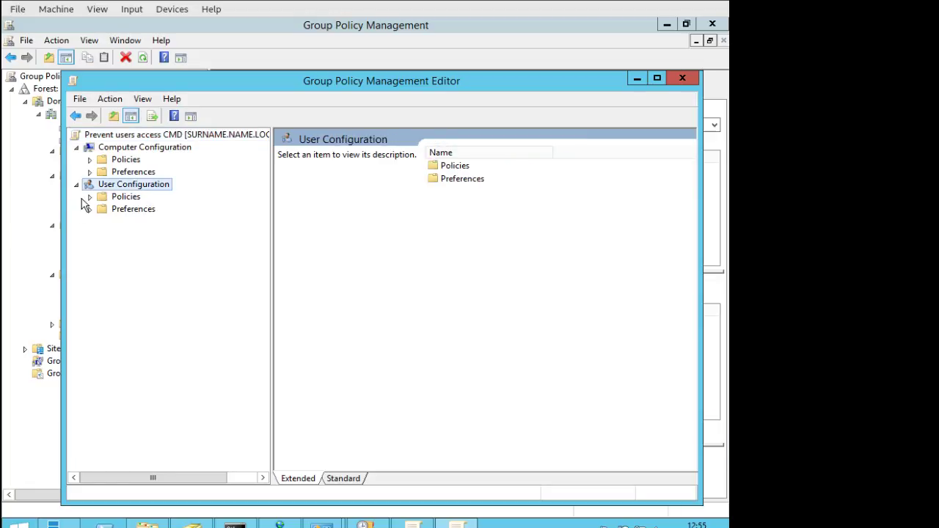
left_click(90, 197)
left_click(122, 198)
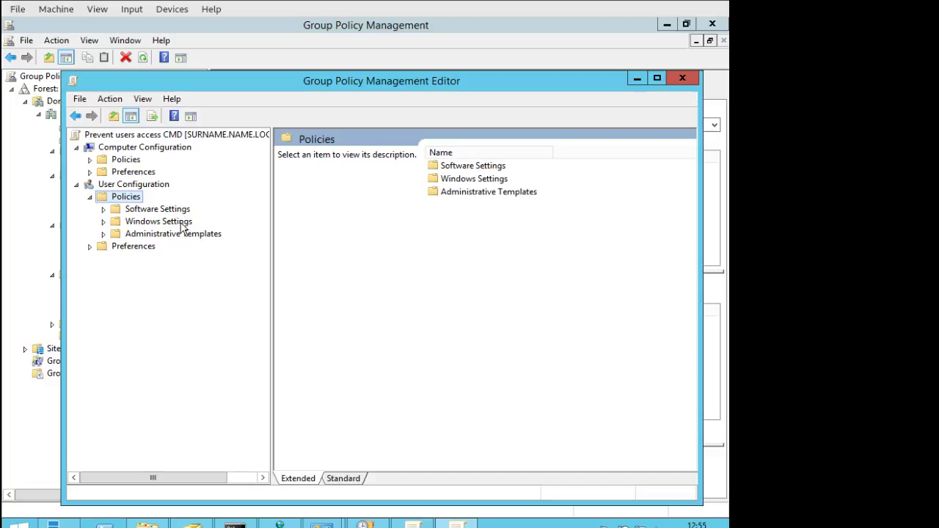
left_click(185, 235)
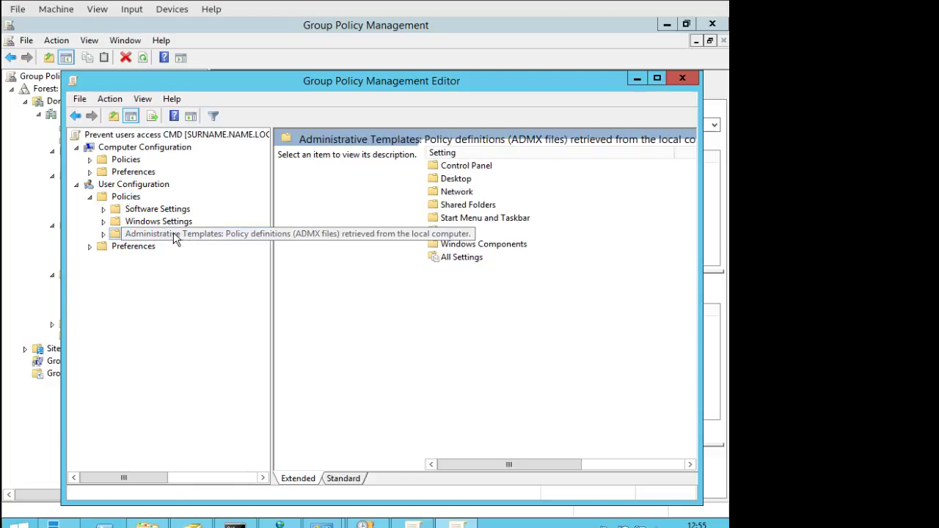
left_click(103, 234)
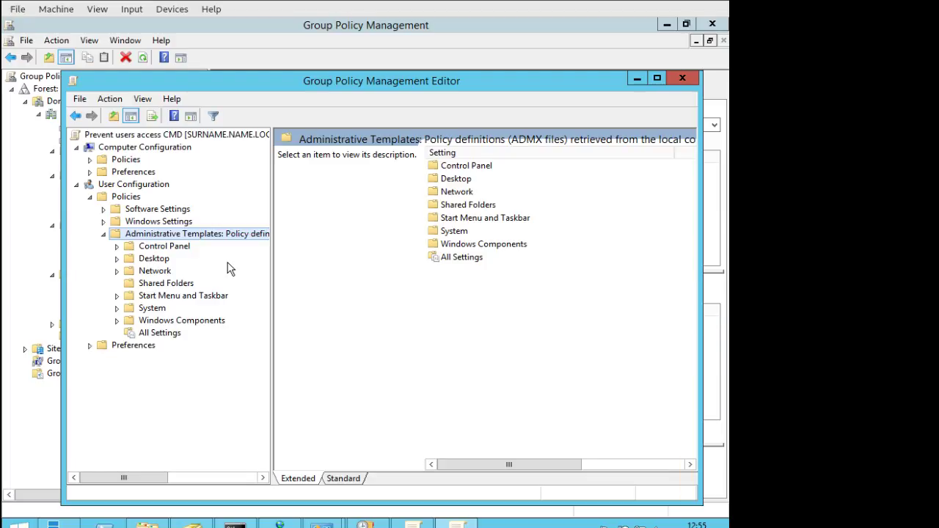
left_click(157, 334)
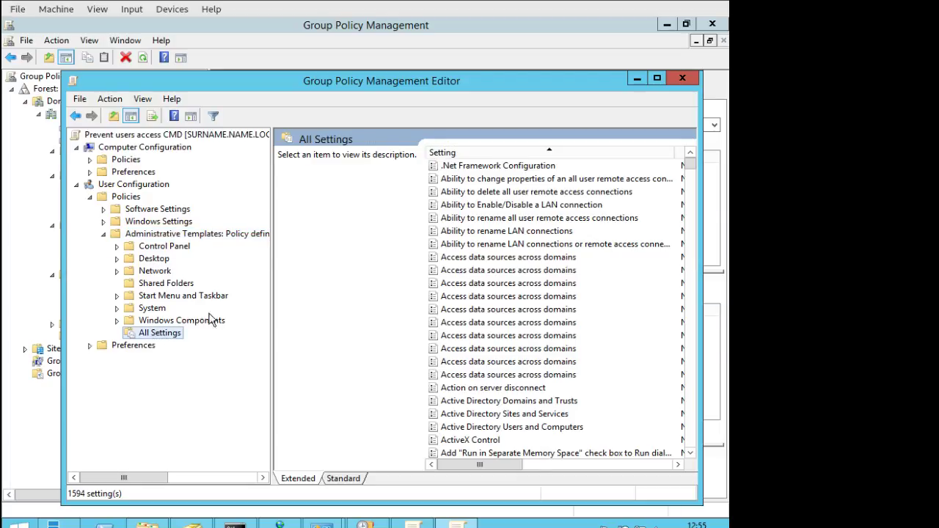
left_click_drag(271, 263, 177, 247)
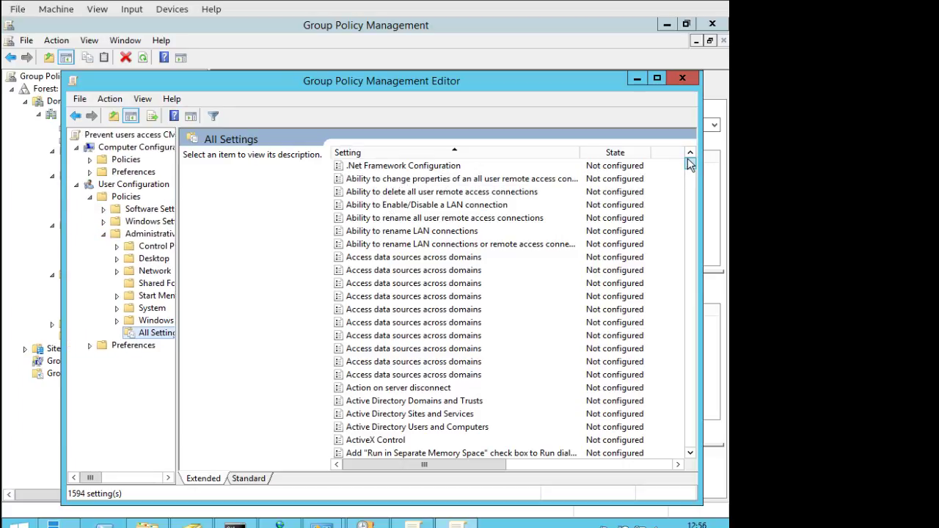
Step: Examine the All Settings list, including the "Access data sources across domains" description and the path column, and switch to the Standard view
mouse_move(690, 163)
left_mouse_down()
mouse_move(689, 447)
mouse_move(687, 161)
left_mouse_up()
left_click(456, 297)
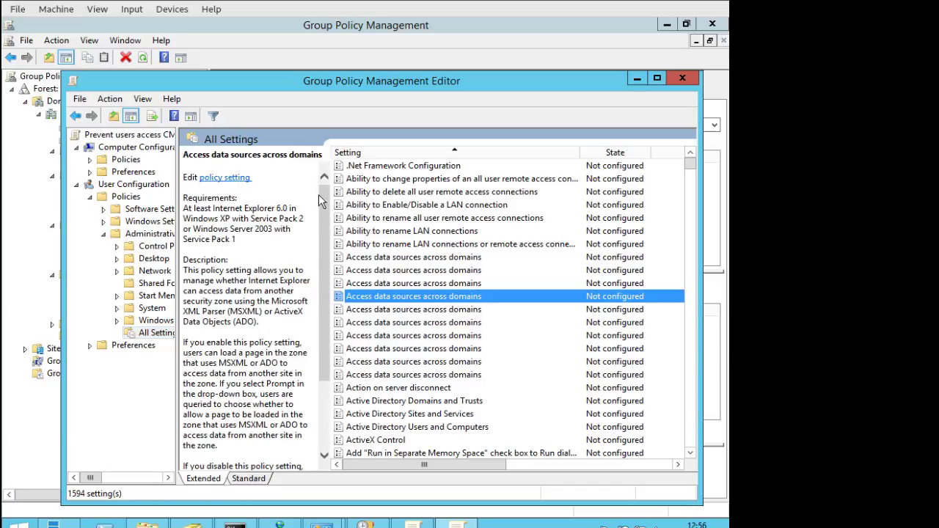
mouse_move(323, 198)
left_mouse_down()
mouse_move(325, 280)
mouse_move(323, 198)
left_mouse_up()
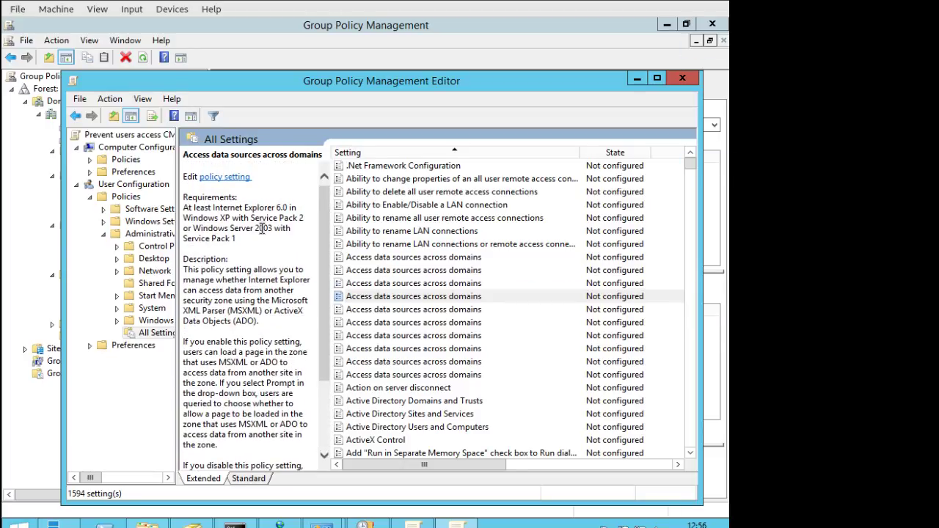
scroll(319, 243, "down", 3)
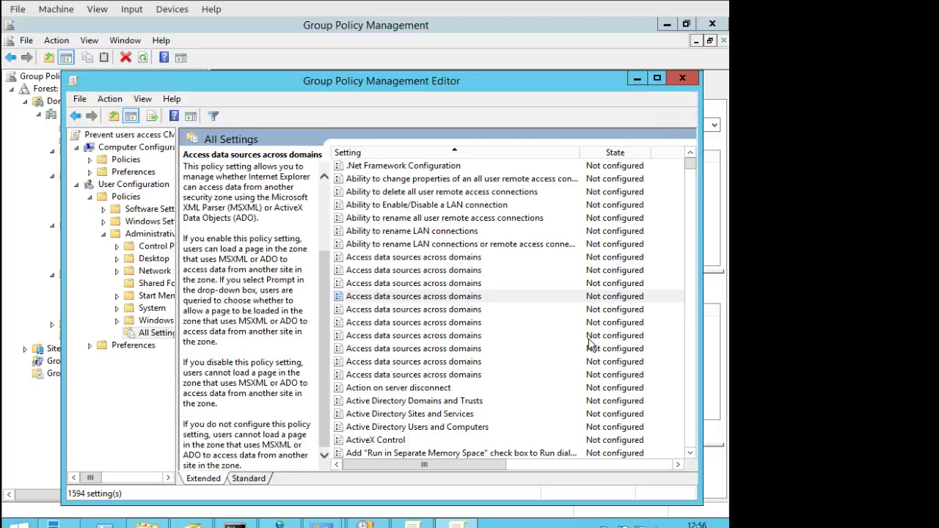
left_click_drag(488, 463, 616, 465)
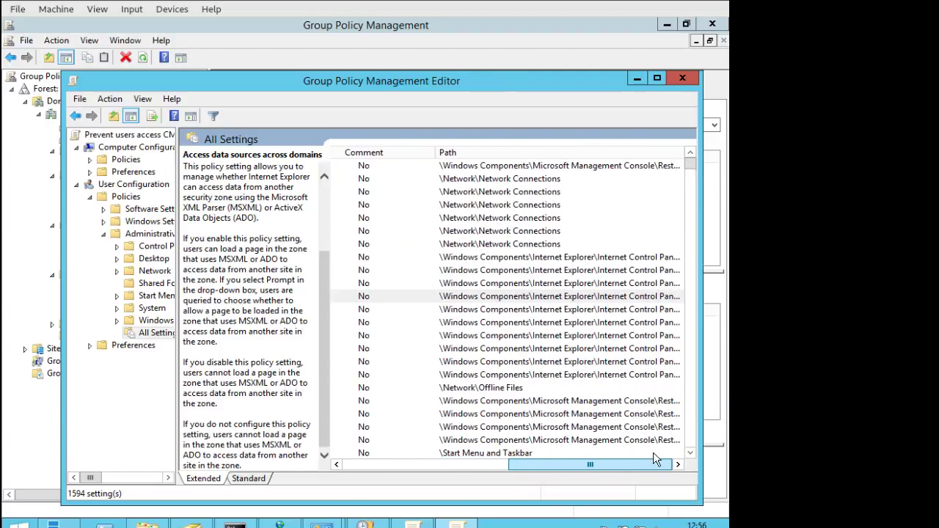
left_click_drag(556, 465, 387, 462)
left_click(259, 480)
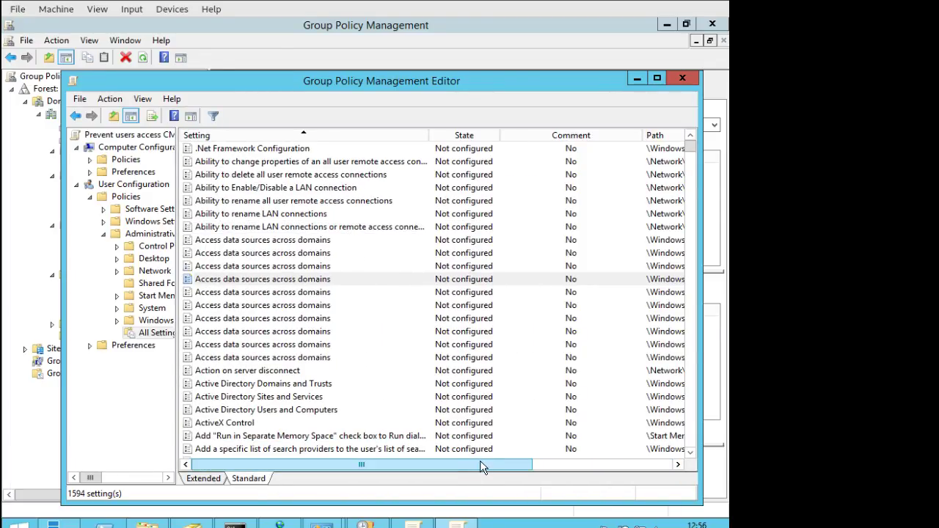
left_click_drag(484, 468, 449, 468)
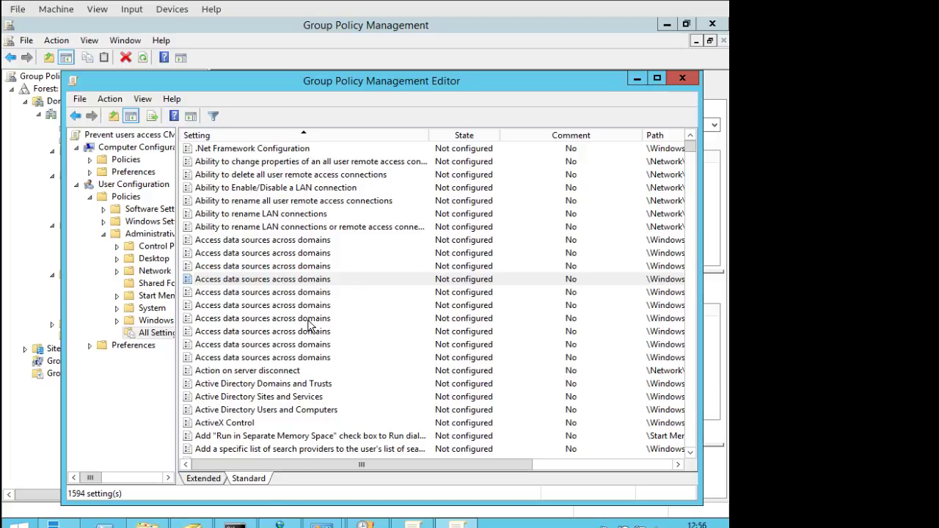
Step: Turn on the administrative template filter and apply a keyword filter for "cmd" in title, help text and comment
left_click(213, 118)
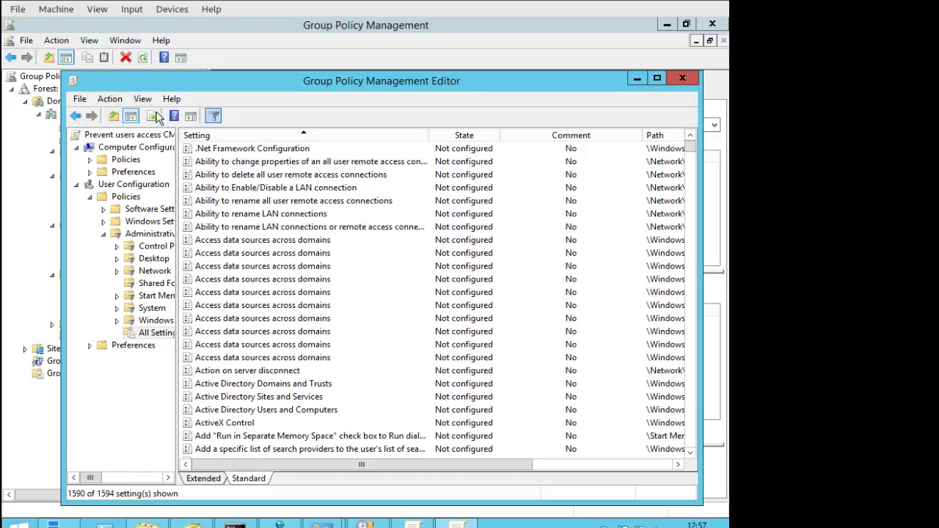
left_click(110, 101)
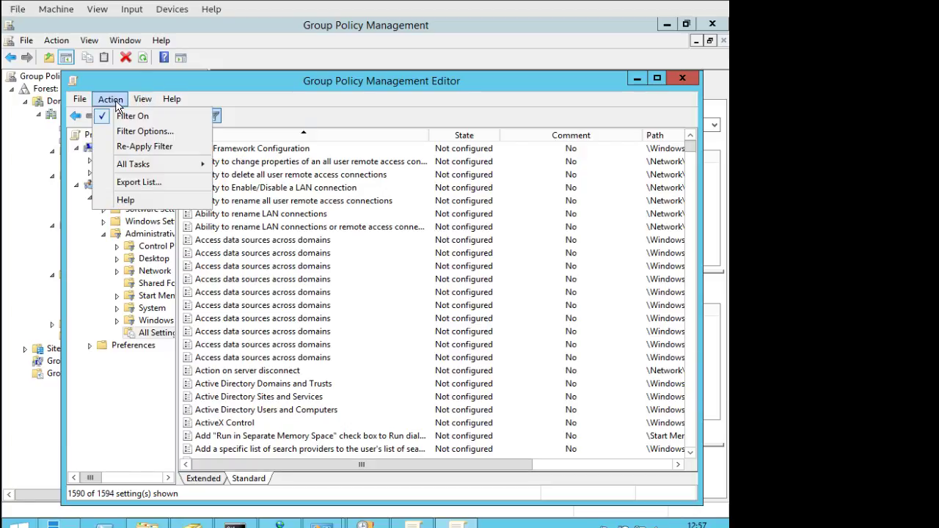
left_click(157, 135)
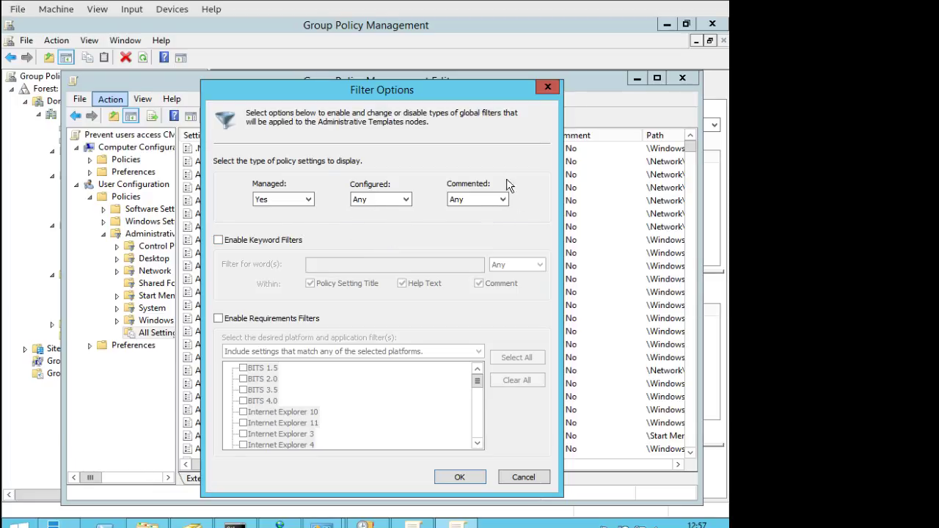
left_click(218, 240)
left_click(350, 264)
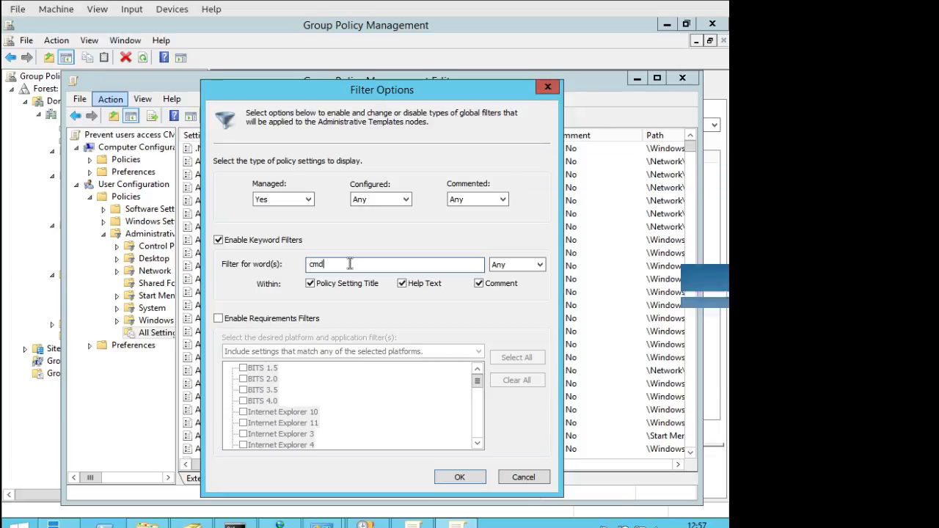
left_click(474, 480)
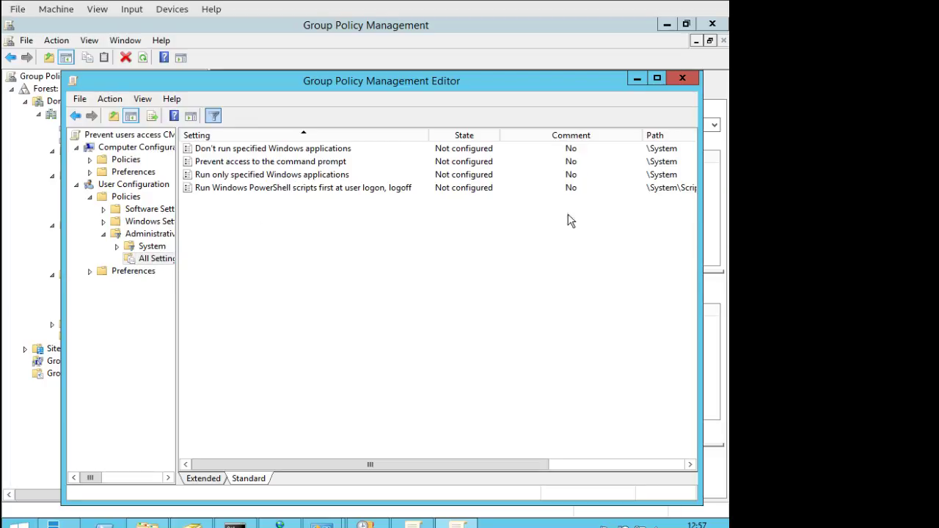
Step: Open the "Prevent access to the command prompt" setting and enable it, keeping the script processing option at No
left_click_drag(525, 472, 452, 465)
left_click(207, 167)
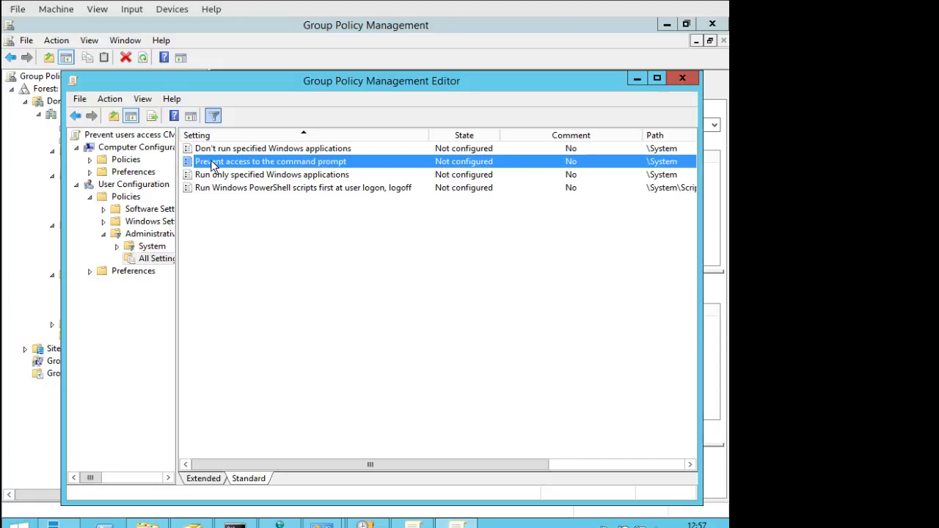
double_click(303, 166)
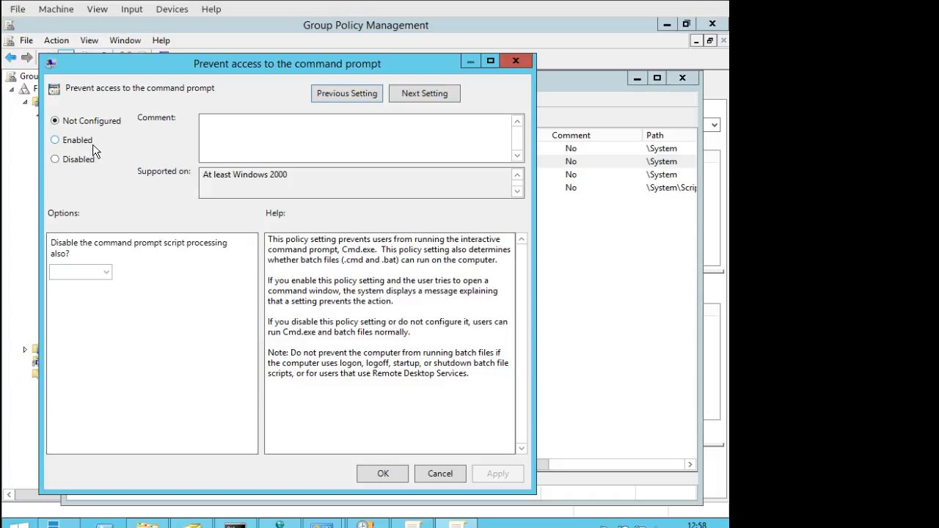
left_click(56, 141)
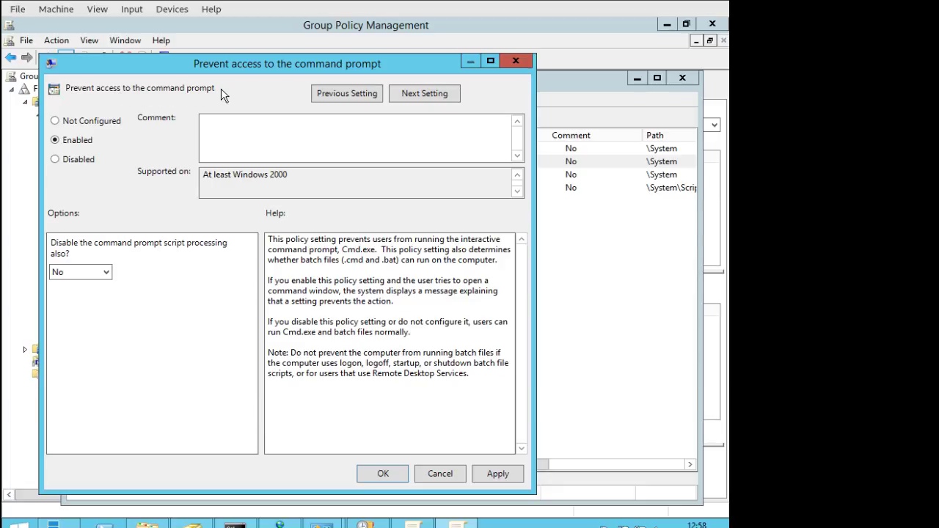
left_click(57, 161)
left_click(87, 145)
left_click(107, 272)
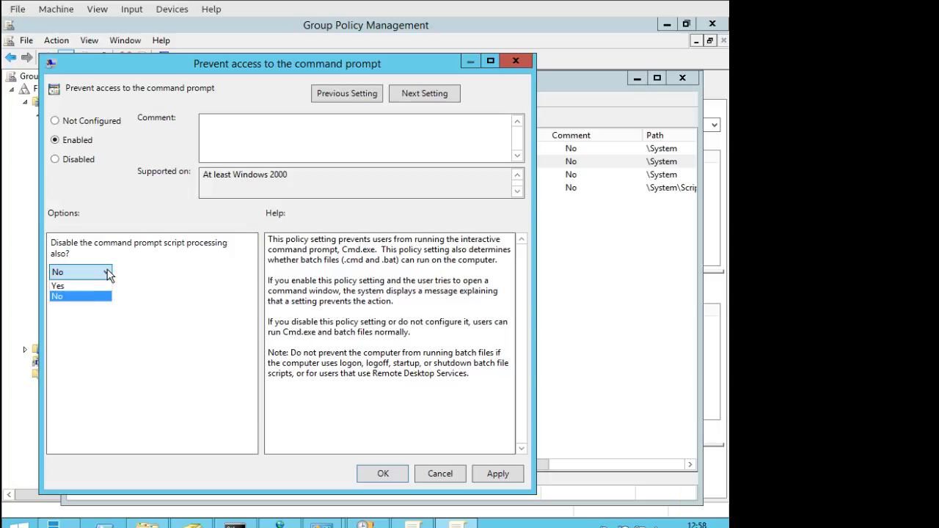
left_click(164, 265)
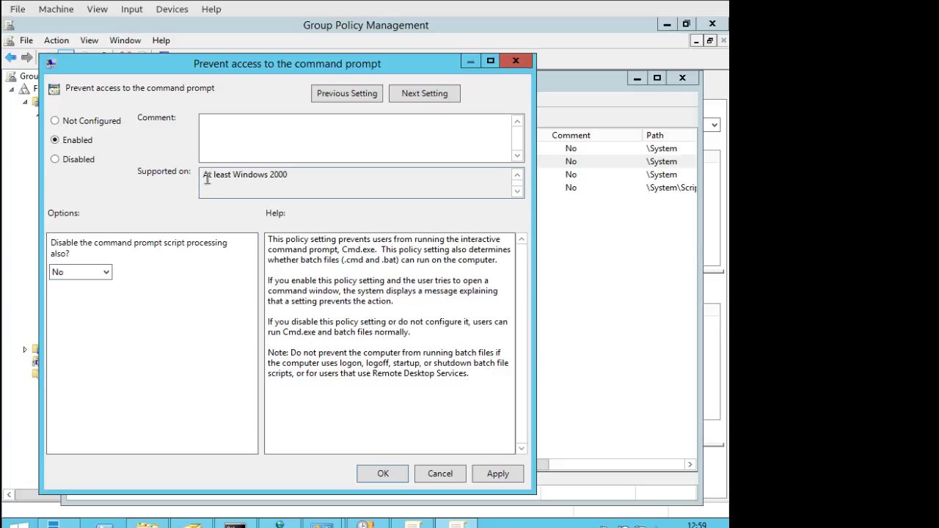
Step: Comment the setting with the author's name, "27/272018" and "Prfevent access to command line because yes", and save it
left_click(240, 124)
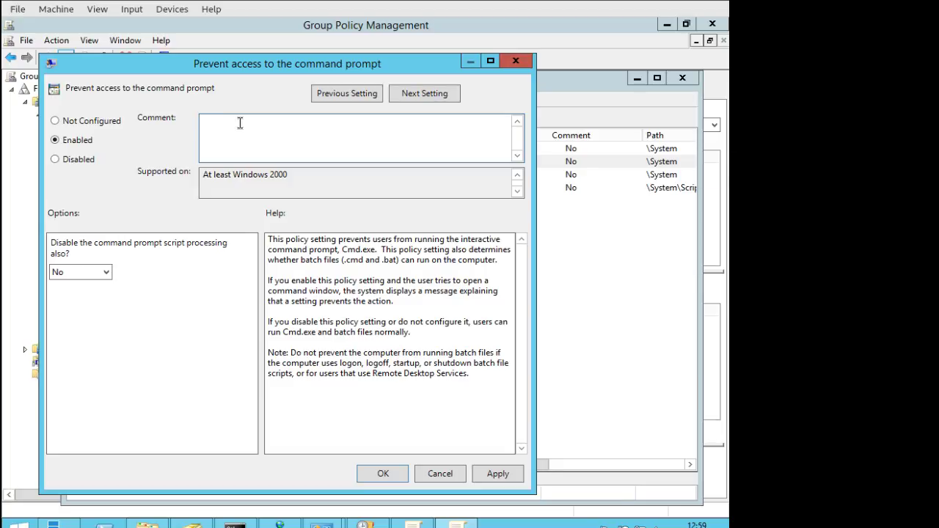
type("F")
type("ruela")
key("Return")
type("Prfeven")
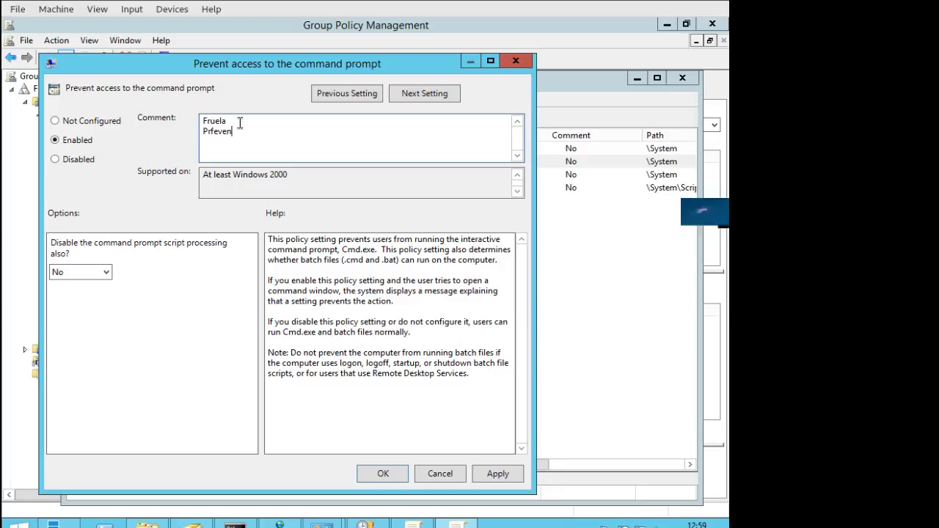
type("t acces t")
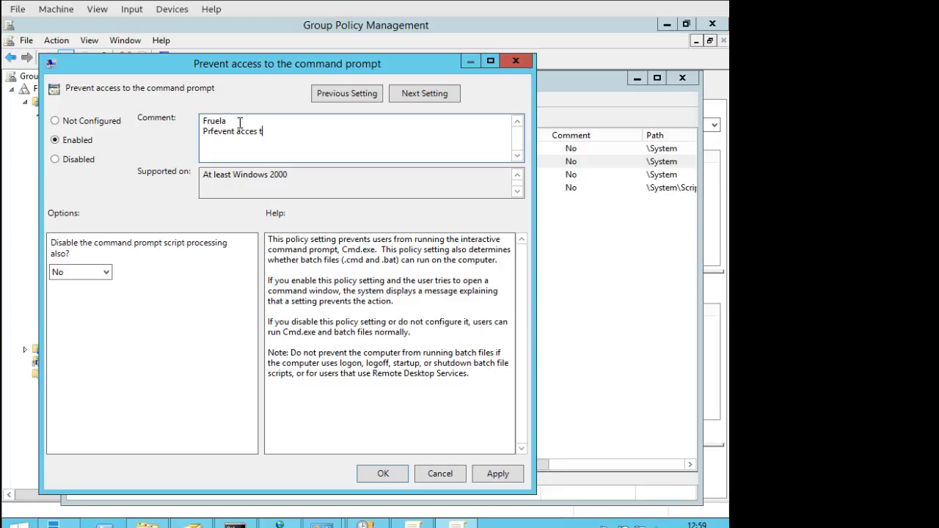
type("o coma")
type("mand")
type(" line ")
type("beacuse")
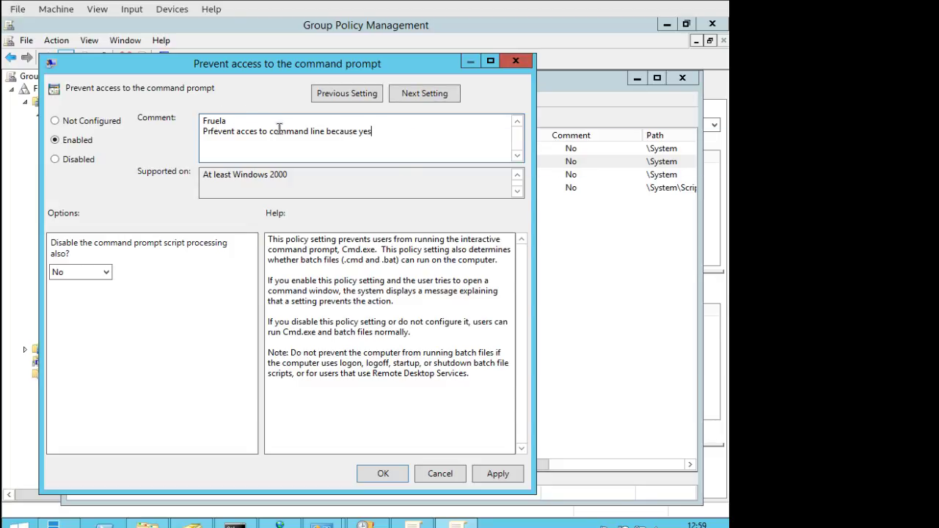
left_click(256, 132)
type("s")
left_click(280, 121)
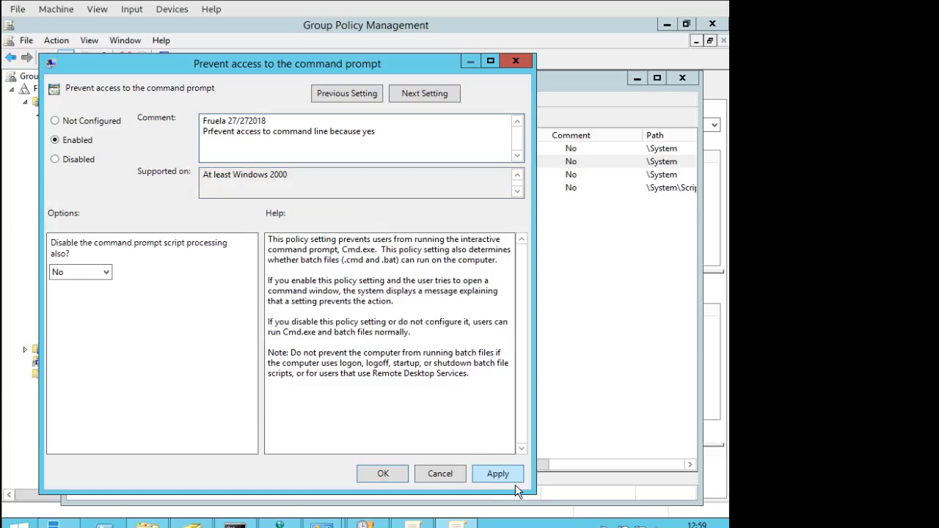
left_click(383, 474)
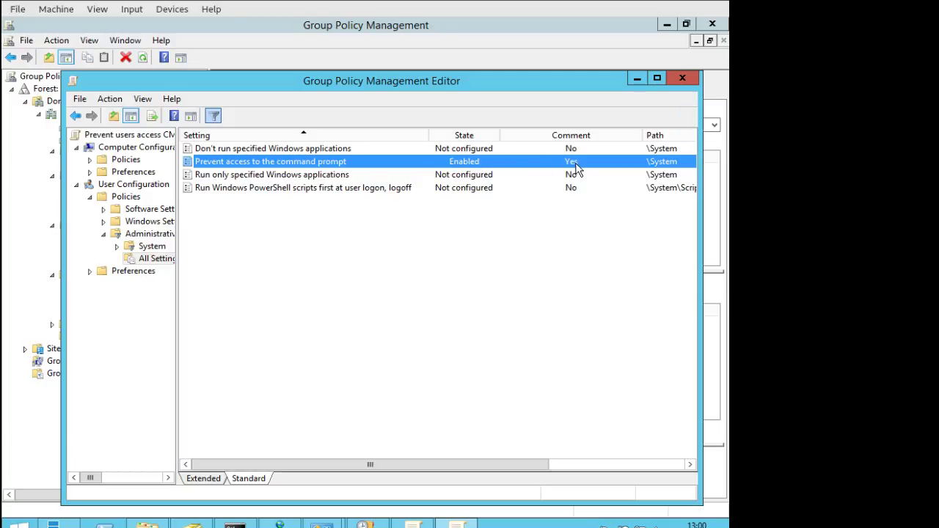
Step: Disable the keyword filter in the filter options so that All Settings lists every managed policy
left_click(112, 102)
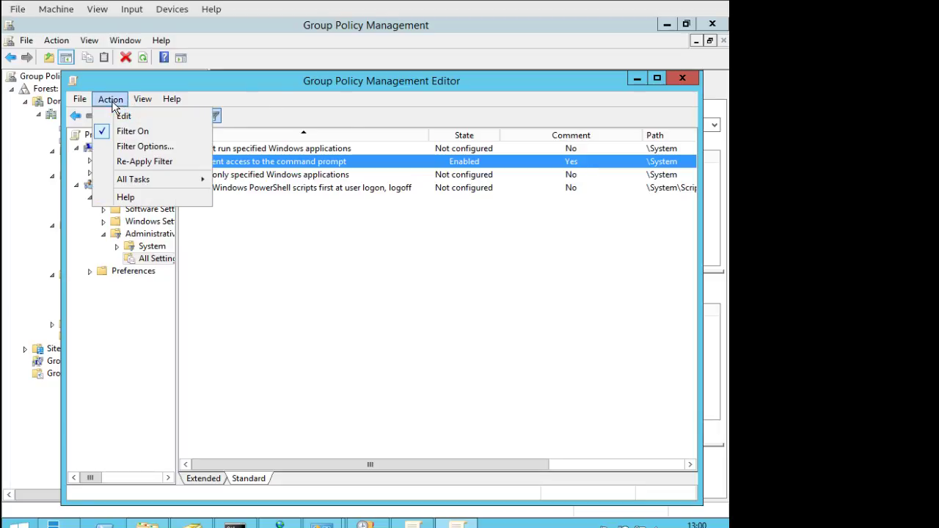
left_click(148, 151)
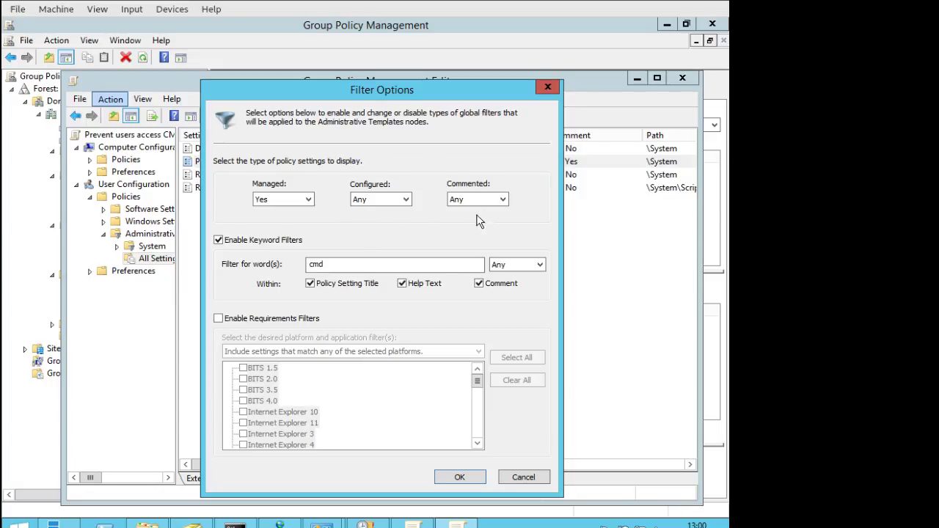
left_click(268, 241)
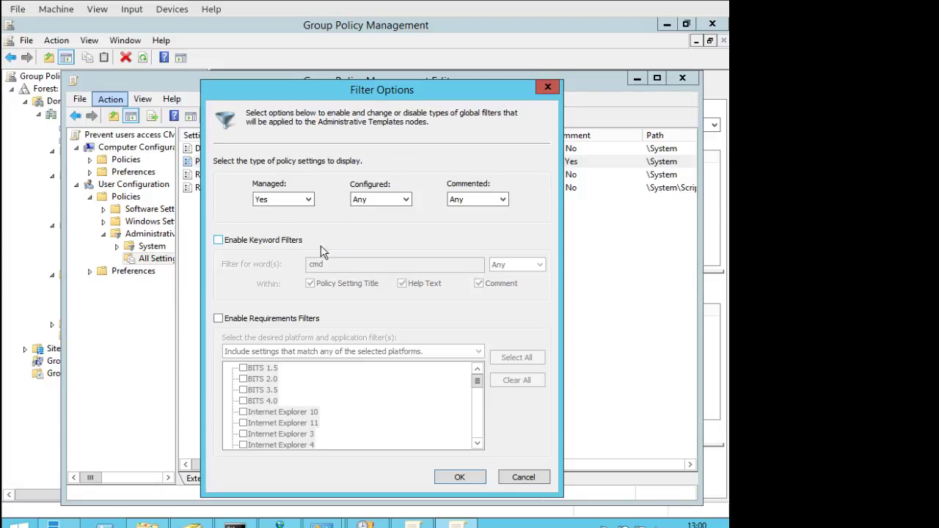
left_click(459, 200)
left_click(468, 478)
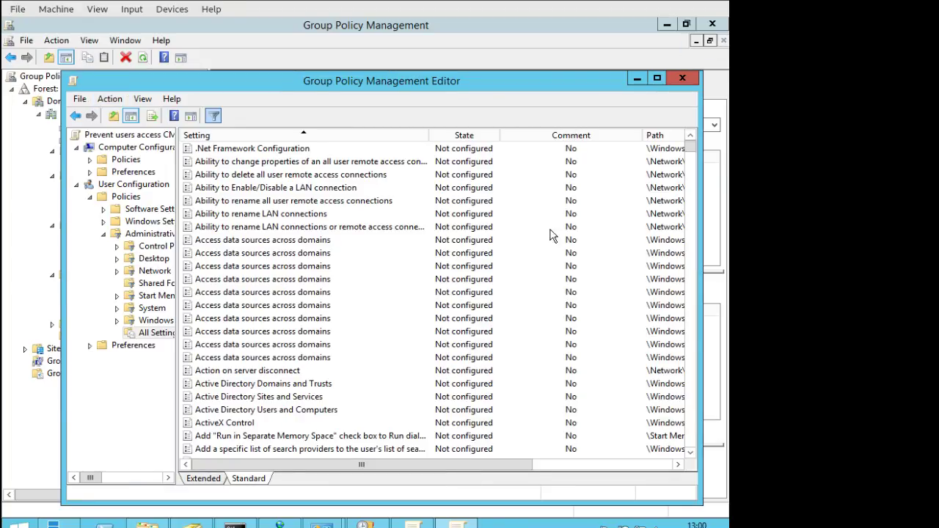
left_click(110, 99)
left_click(137, 132)
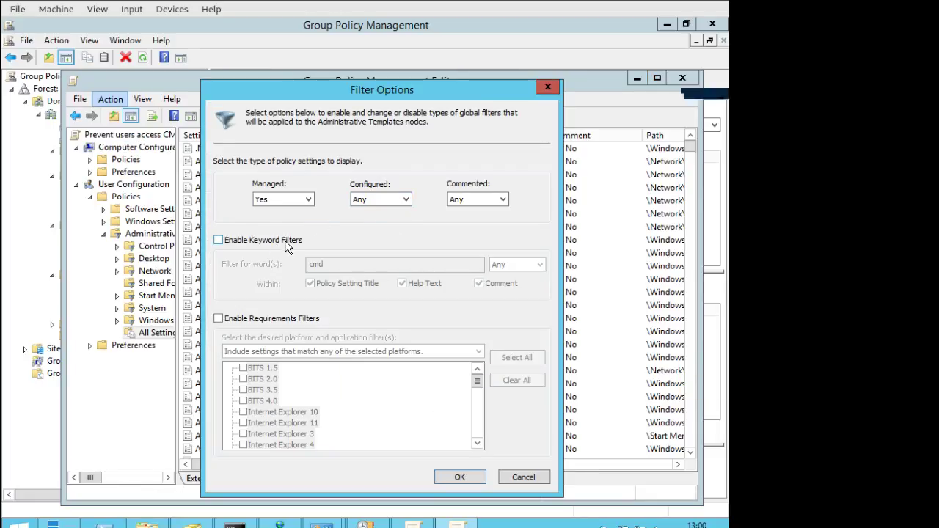
left_click(286, 244)
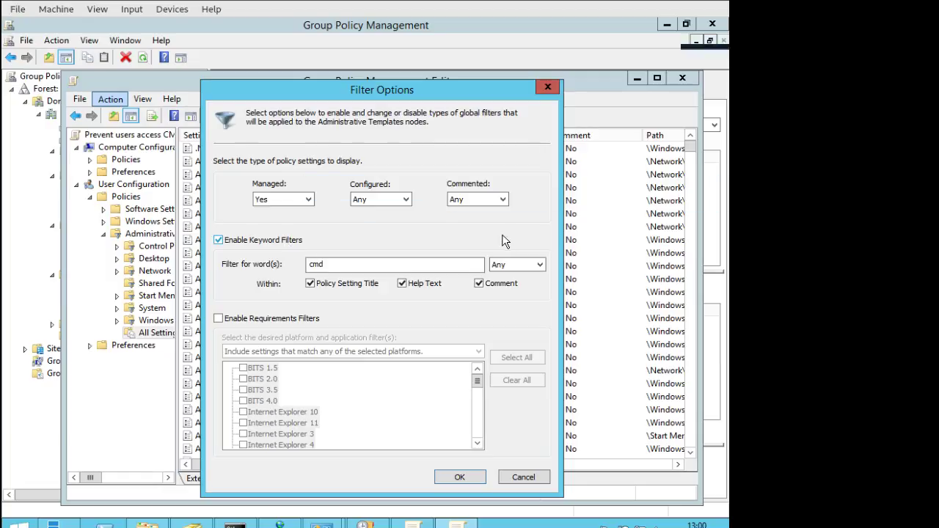
left_click(523, 477)
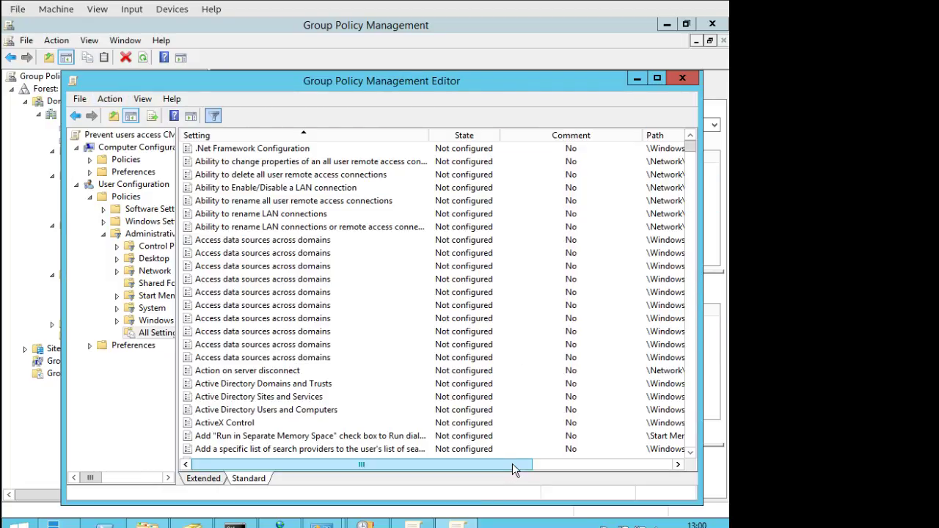
Step: Sort the All Settings list by state and select the "Prevent users access CMD" link under name.local in Group Policy Management
left_click(464, 137)
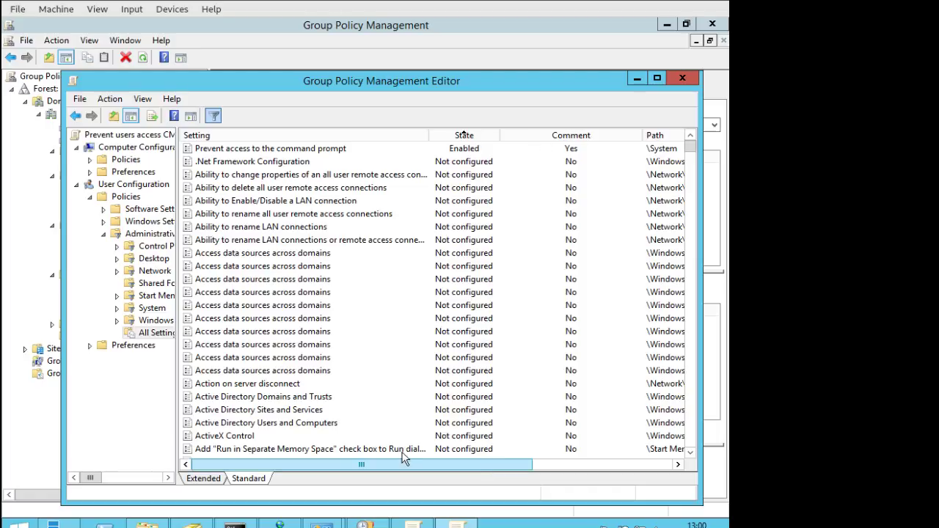
left_click(637, 80)
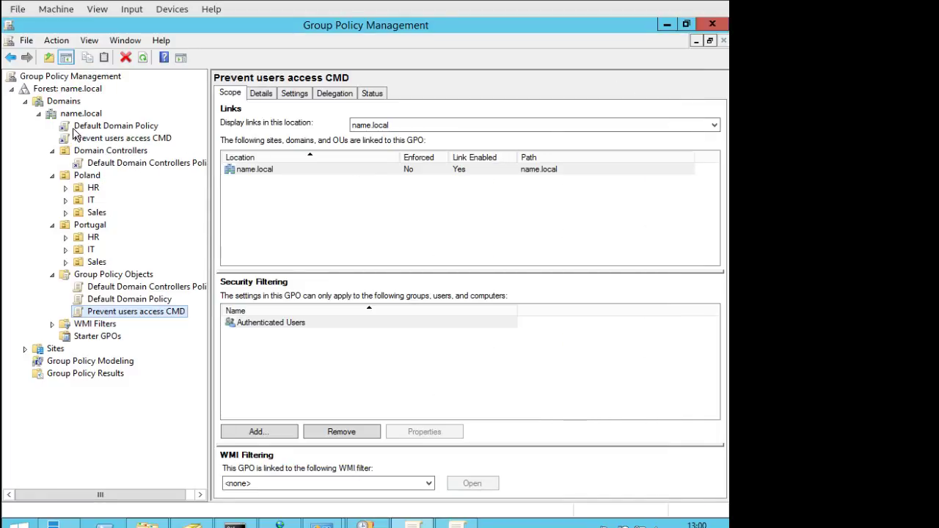
left_click(95, 141)
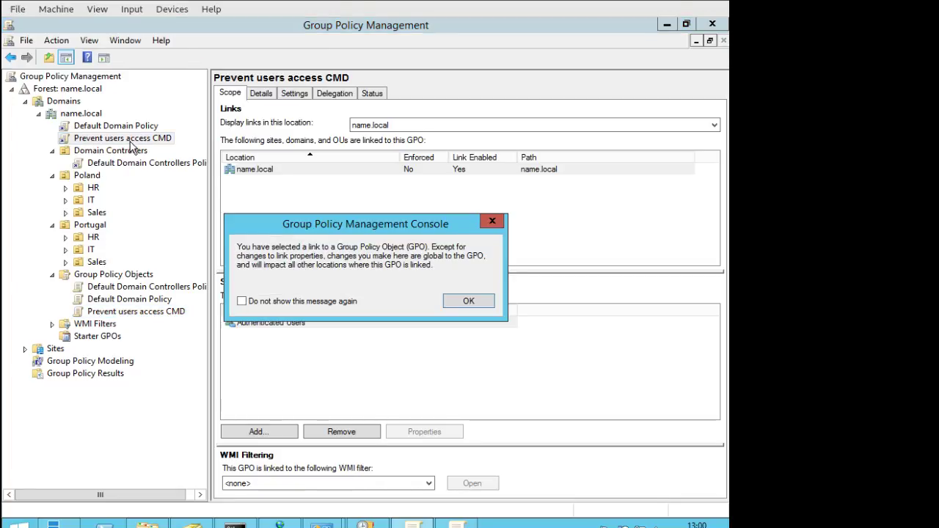
left_click(469, 301)
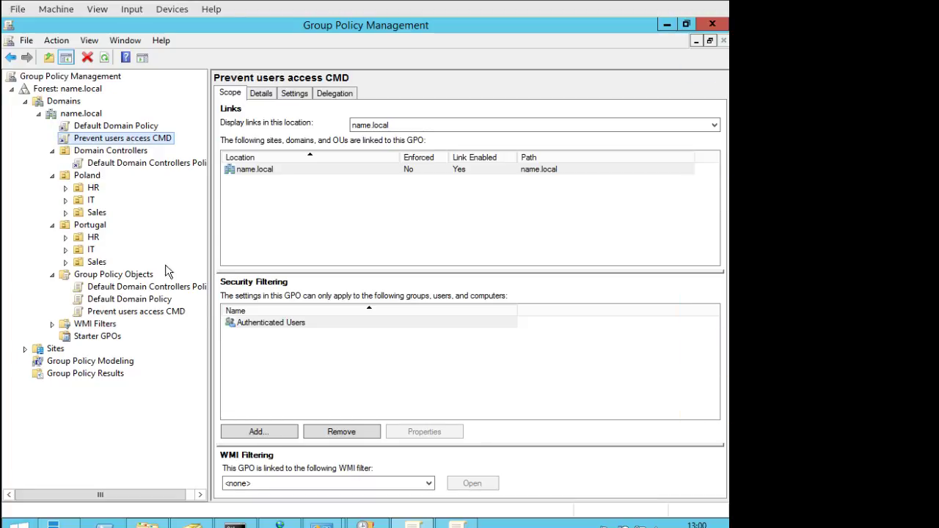
Step: Bring up the server's Command Prompt window and sign in to the Windows 10 client by entering the account password
left_click(234, 522)
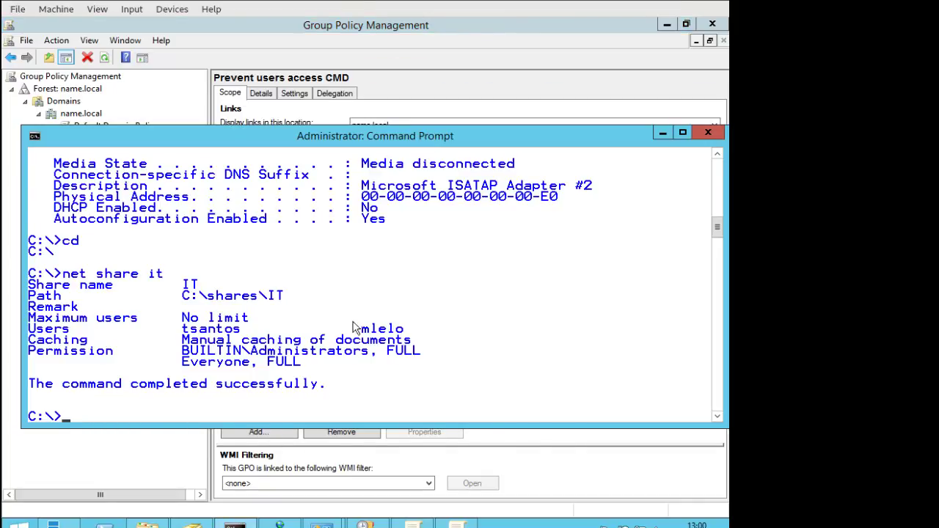
scroll(356, 325, "down", 3)
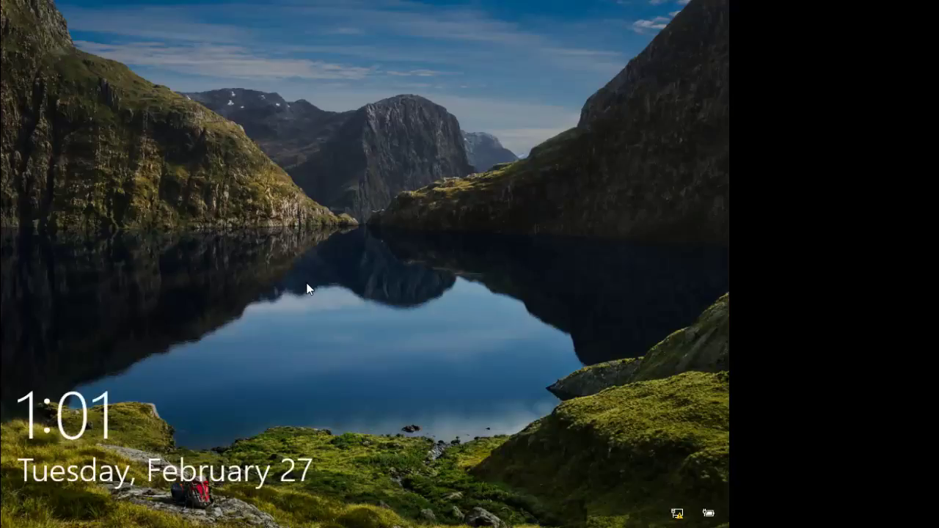
left_click(310, 287)
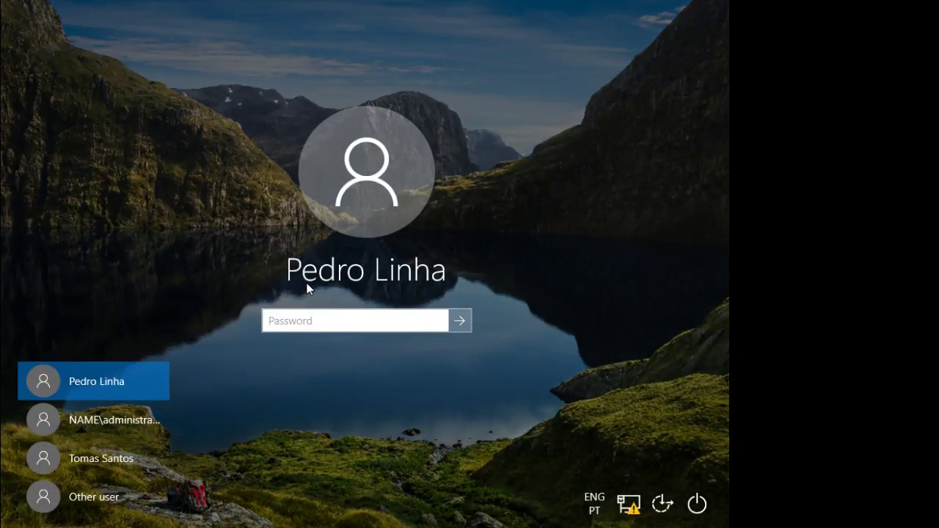
type("••••••••")
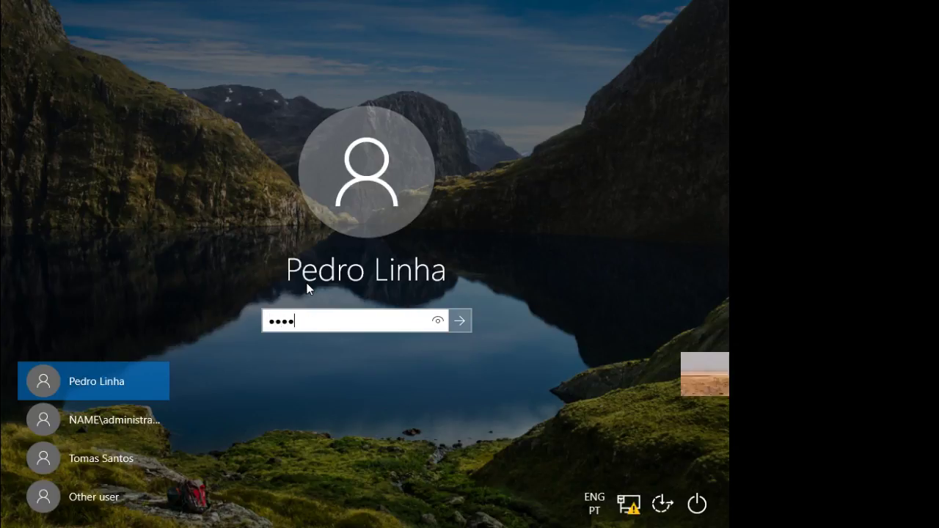
key("Return")
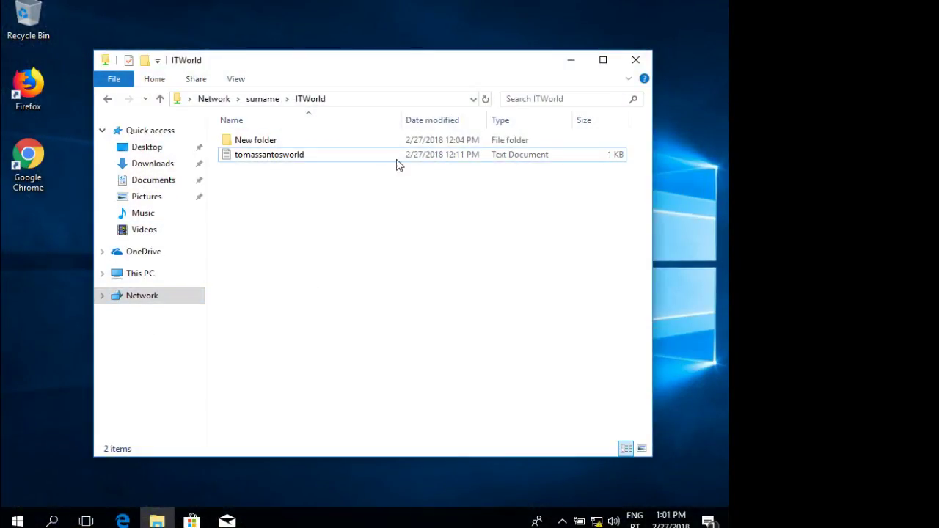
Step: Search the client's apps for Command Prompt and open its file location
left_click(18, 521)
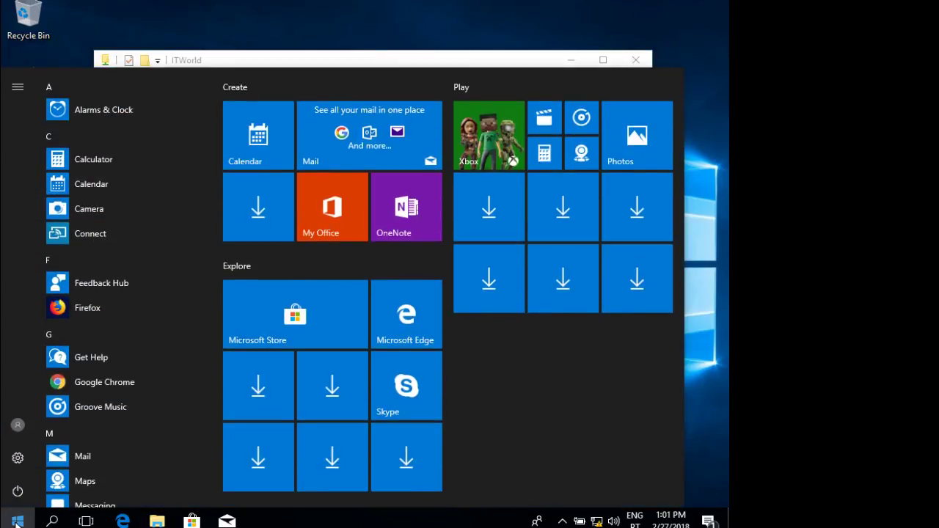
left_click(18, 521)
type("cm")
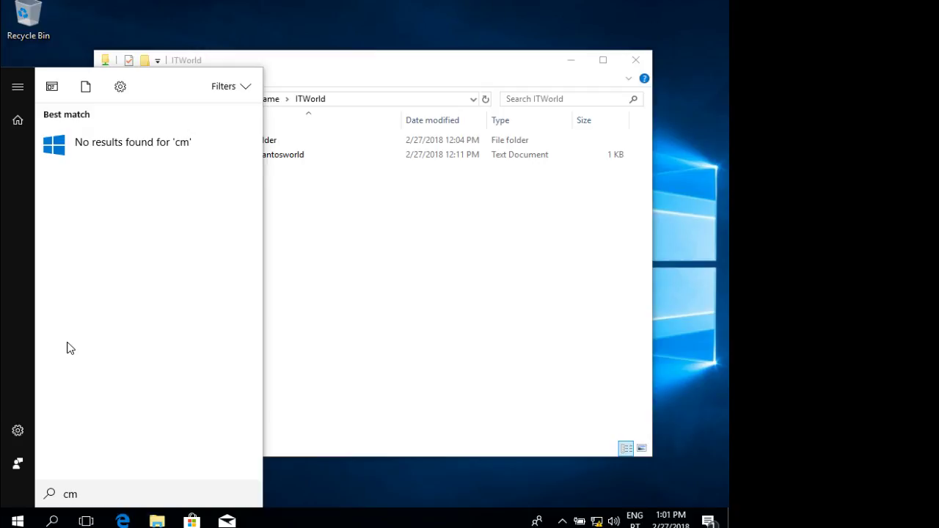
key("BackSpace")
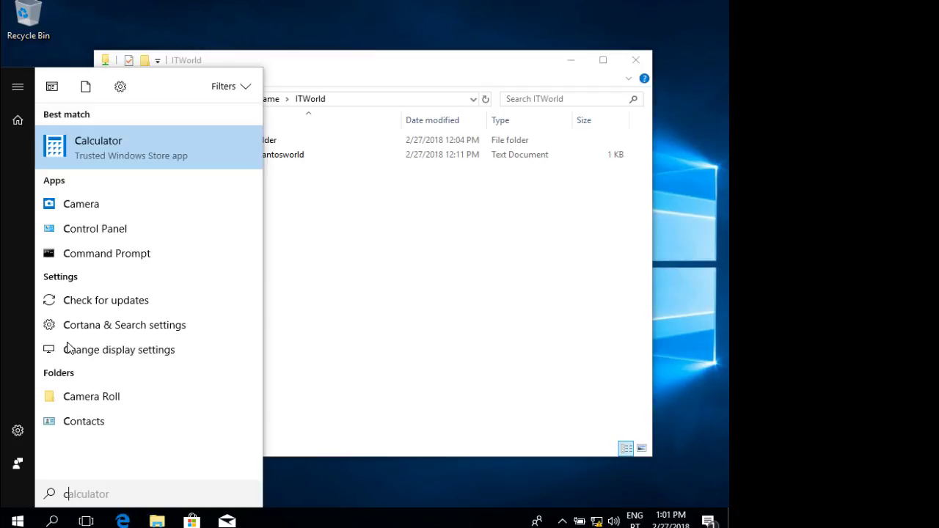
right_click(125, 253)
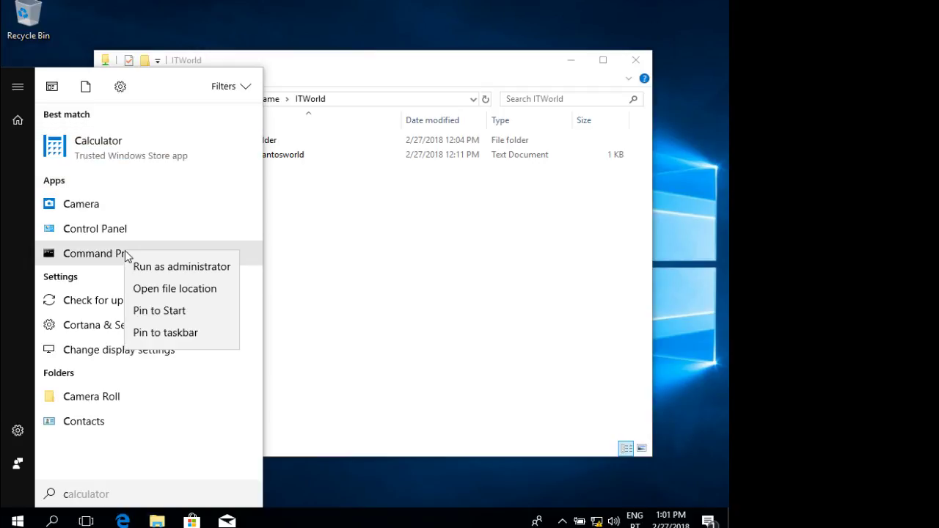
left_click(174, 289)
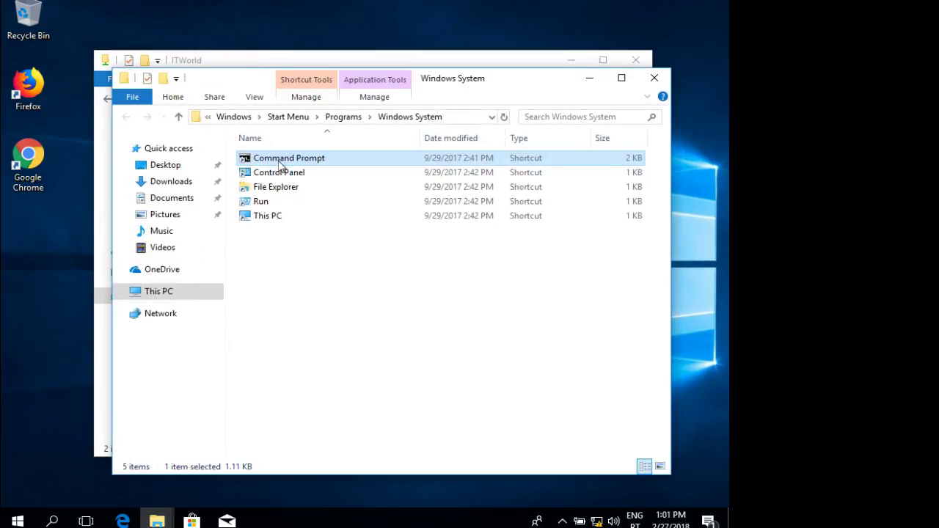
Step: Move all five Windows System shortcuts, including Command Prompt, to the desktop and minimize both File Explorer windows
left_click(281, 218, "shift")
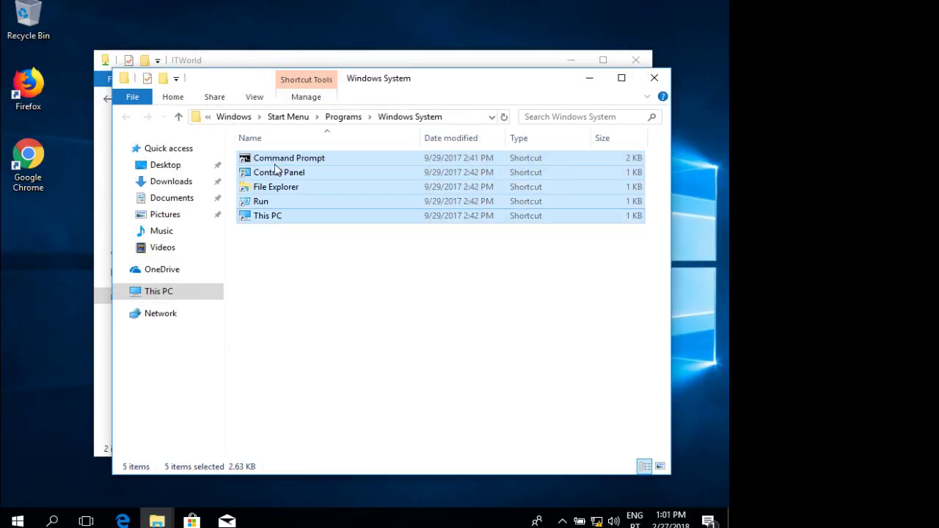
left_click_drag(274, 162, 65, 247)
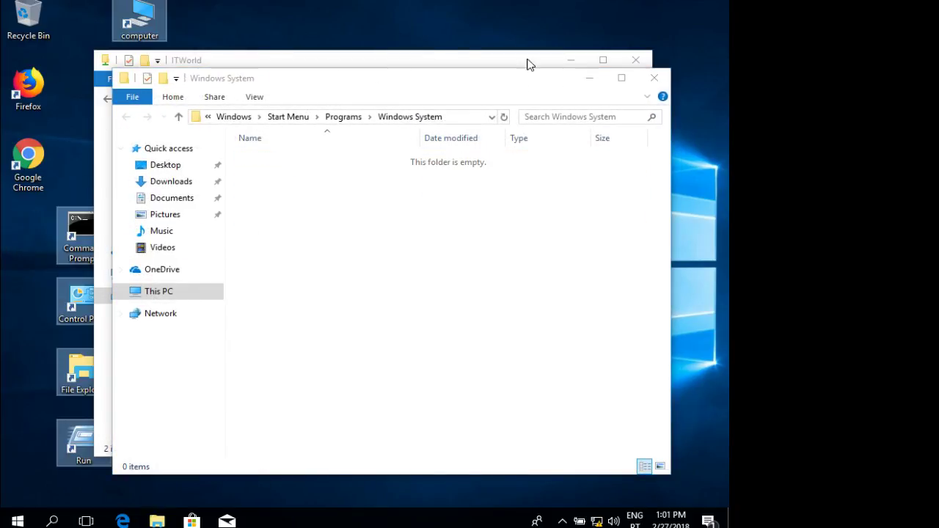
left_click(591, 78)
left_click(571, 59)
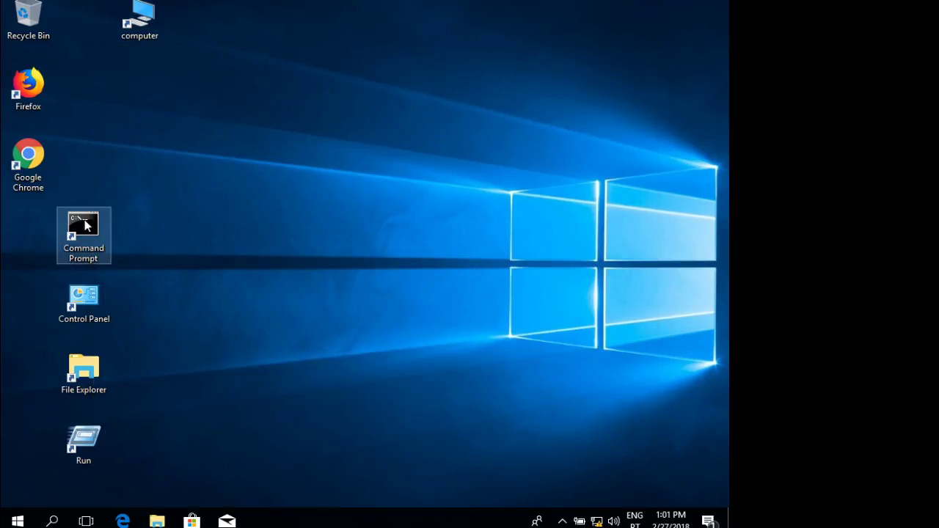
Step: Open Command Prompt on the client and run gpupdate /force in the server's Command Prompt
double_click(84, 227)
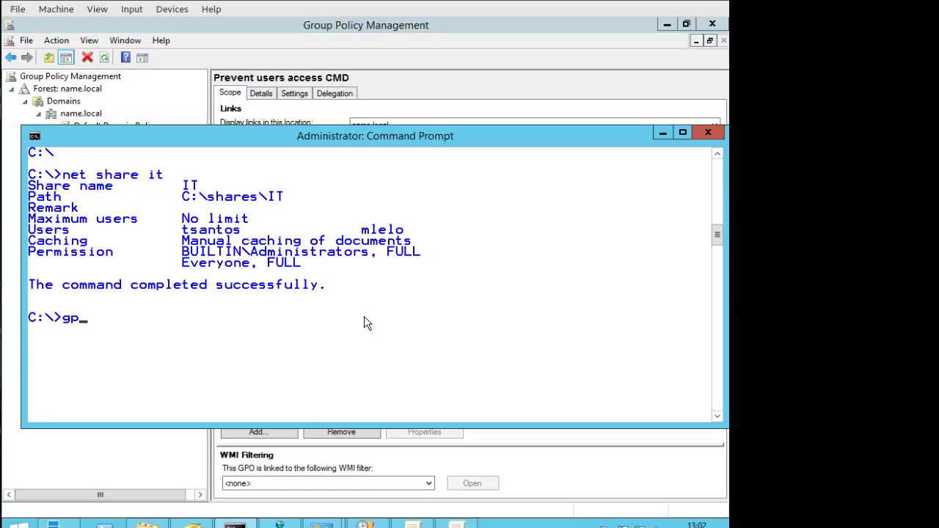
type("da")
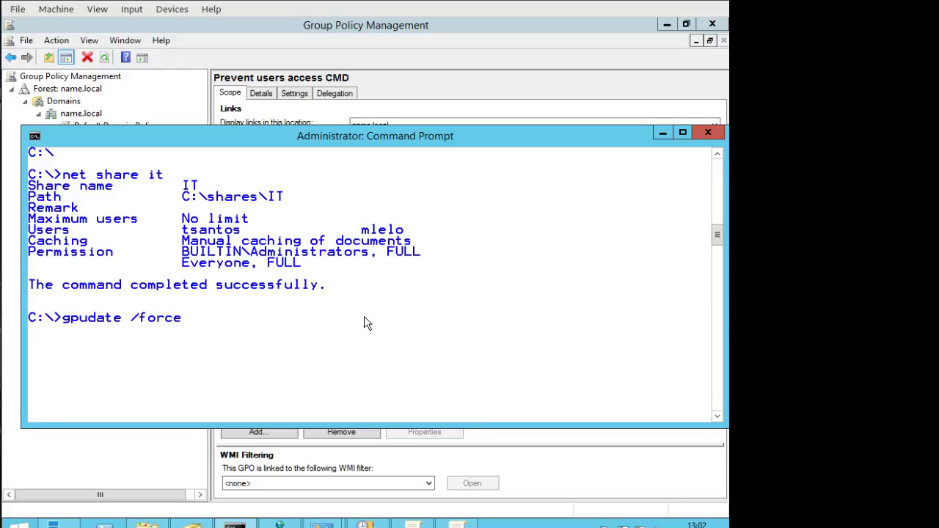
type("te /force")
key("Return")
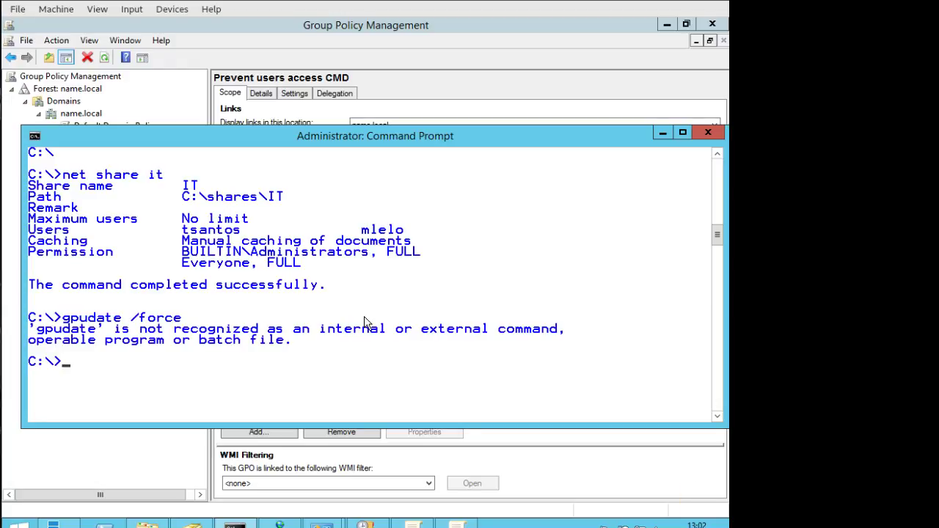
key("Up")
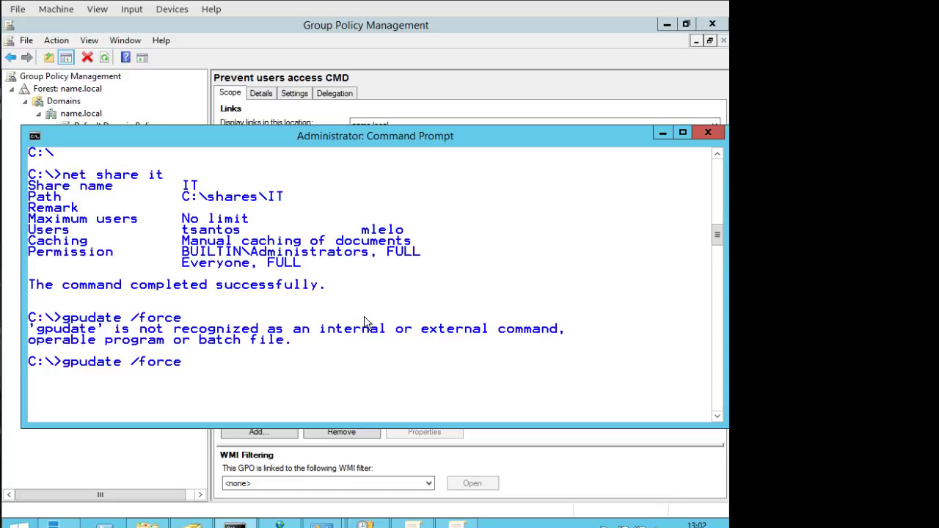
type("p")
key("Return")
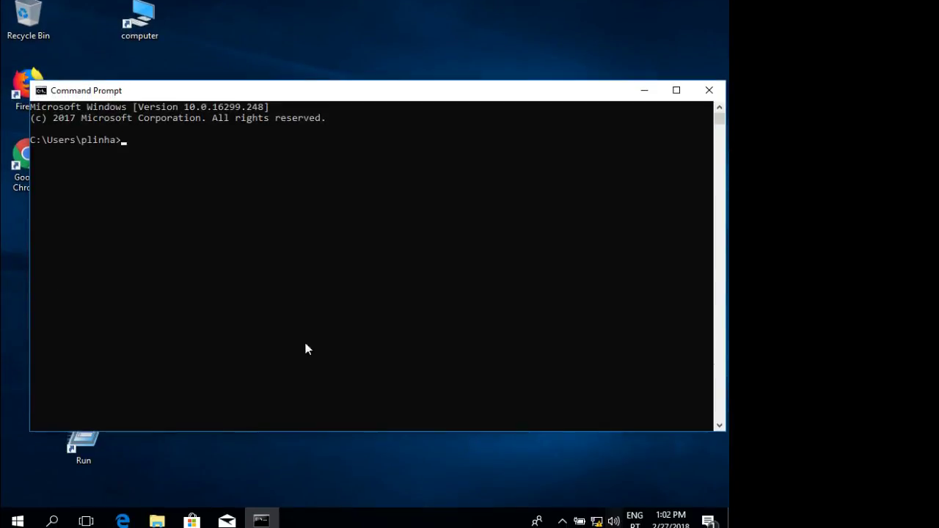
Step: Close the client's Command Prompt, reopen it from the desktop shortcut to check access, and close it again
left_click(709, 90)
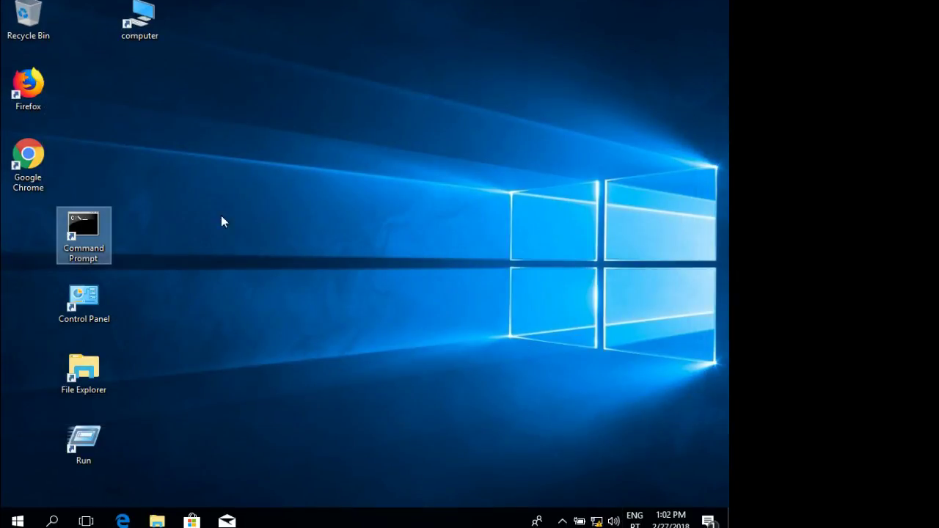
double_click(83, 228)
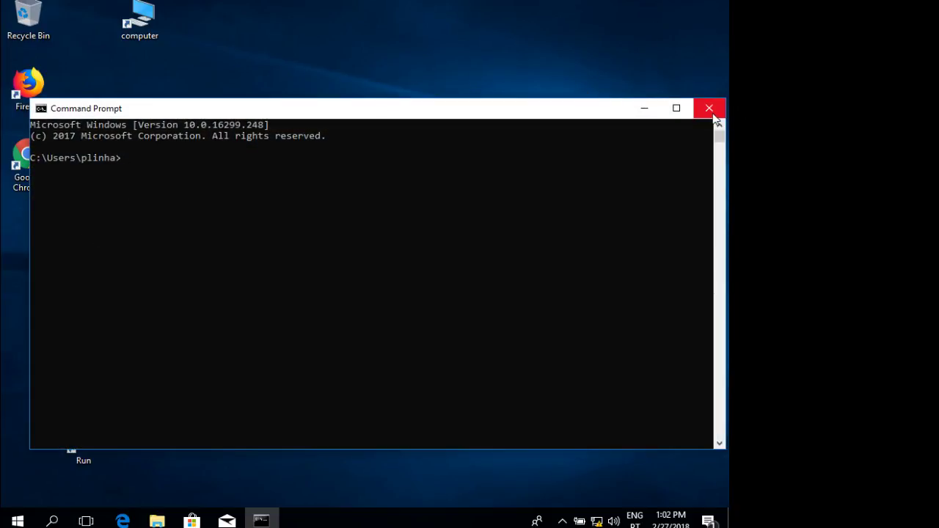
left_click(713, 114)
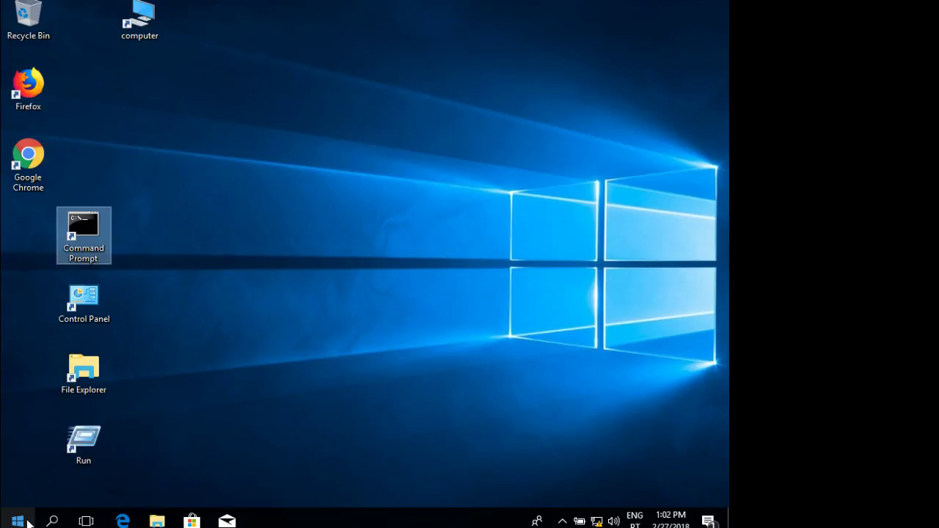
Step: Sign out and back in to the client with the account password to retest Command Prompt access
left_click(28, 522)
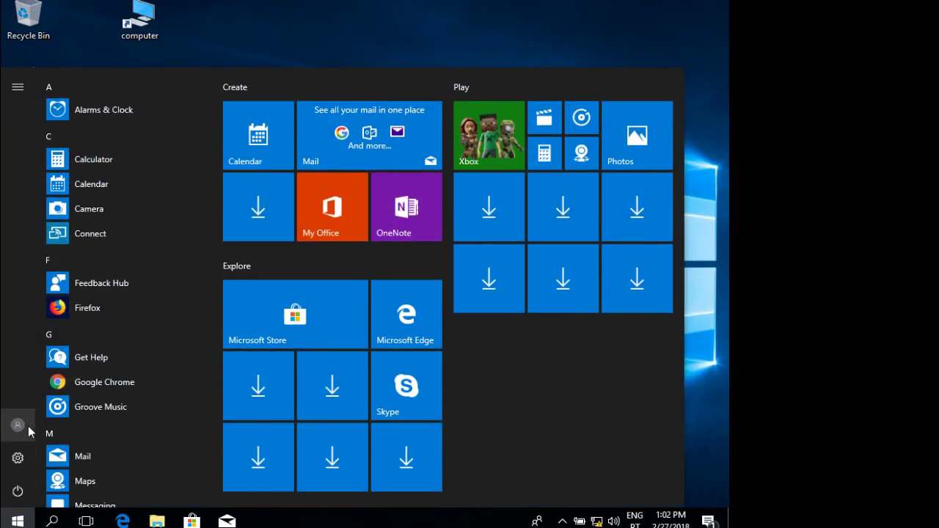
left_click(28, 426)
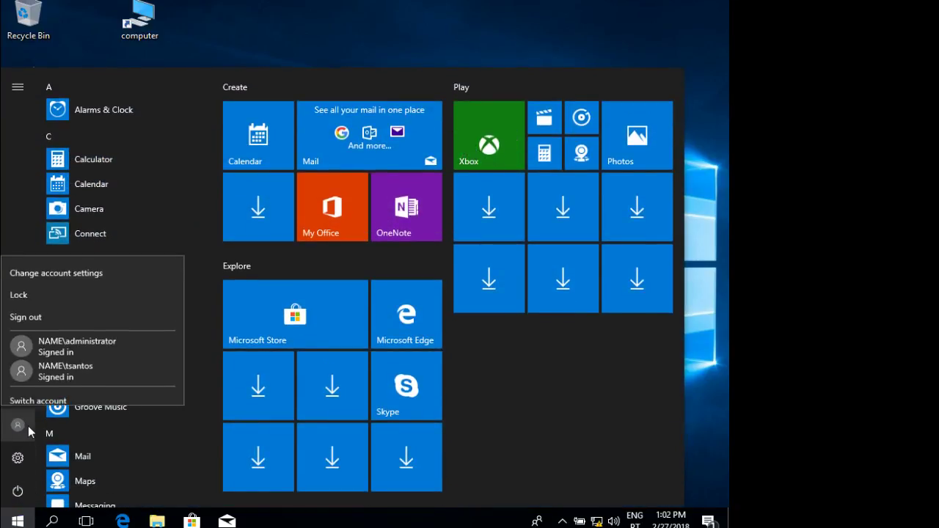
left_click(44, 306)
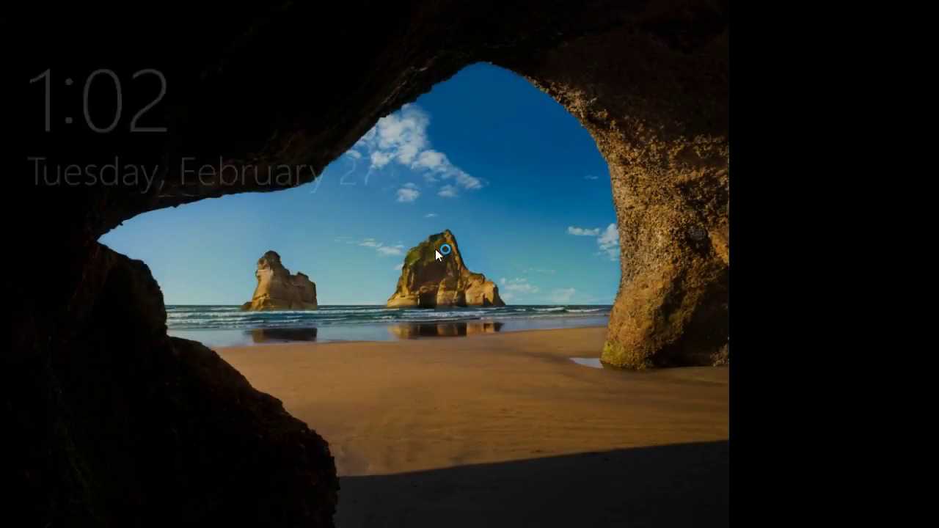
left_click(435, 249)
type("•")
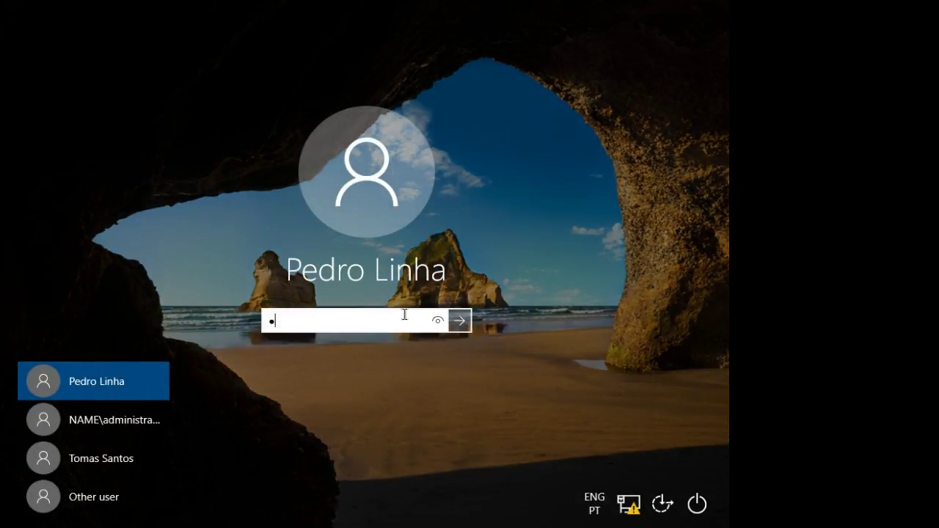
type("•••••••")
key("Return")
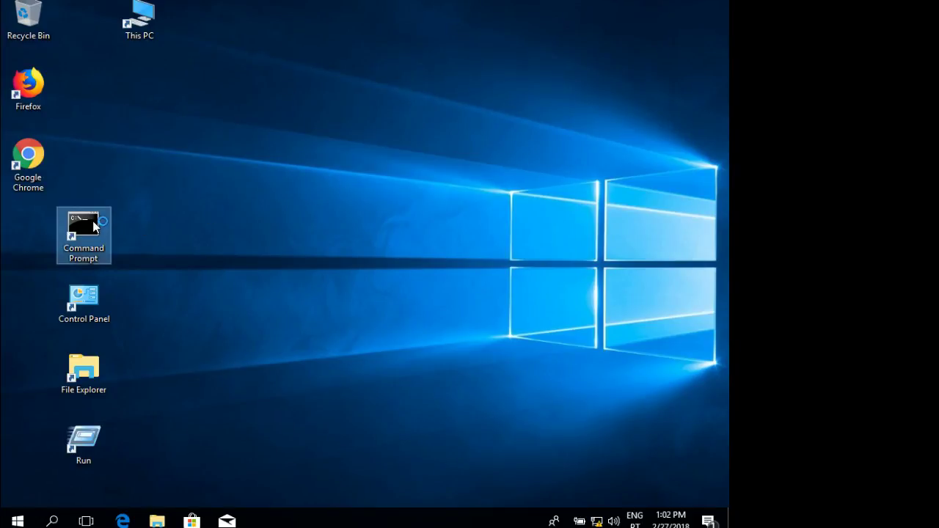
double_click(93, 227)
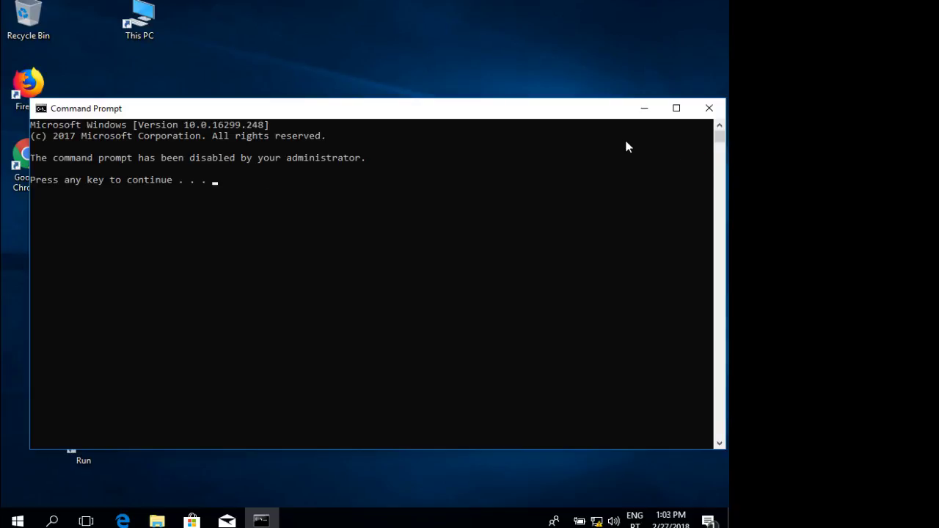
left_click(709, 108)
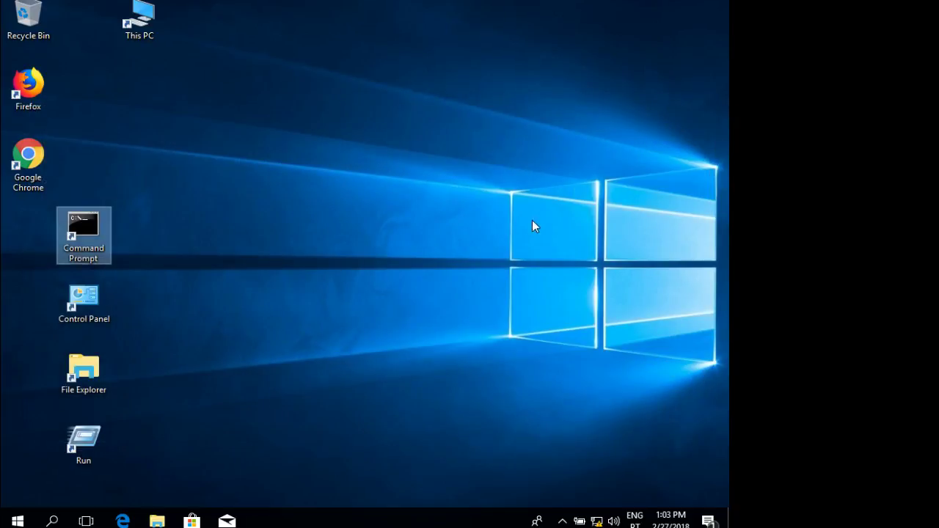
Step: Bring up the exercise PDF and highlight requirement A.5 about command line access for domain administrators
left_click(326, 328)
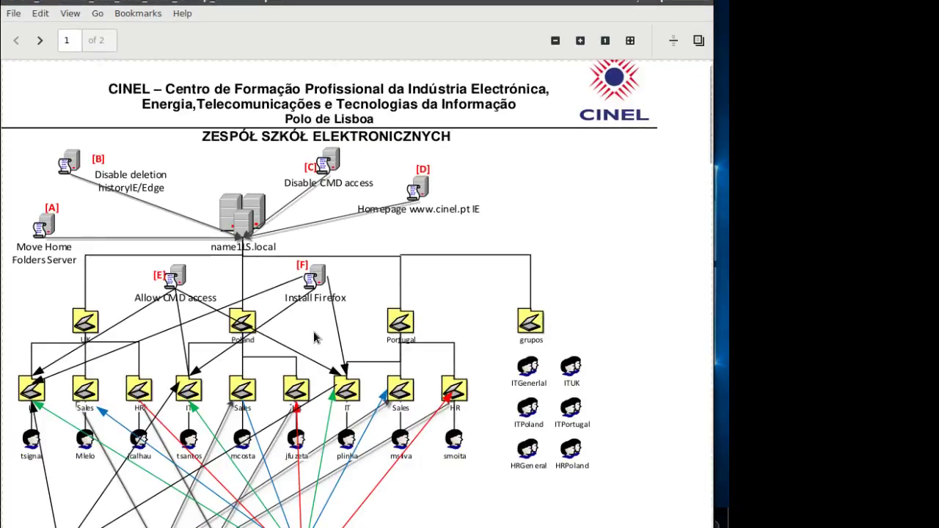
scroll(313, 331, "down", 10)
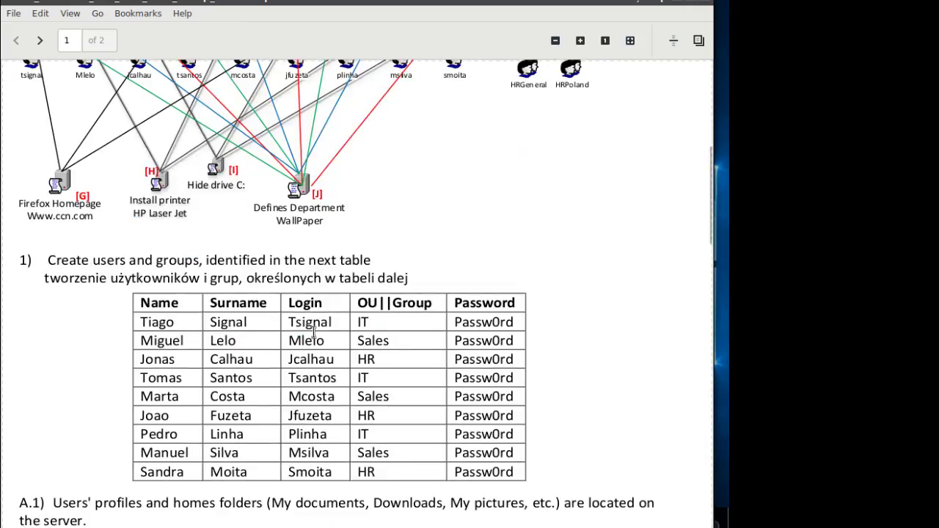
scroll(314, 332, "down", 5)
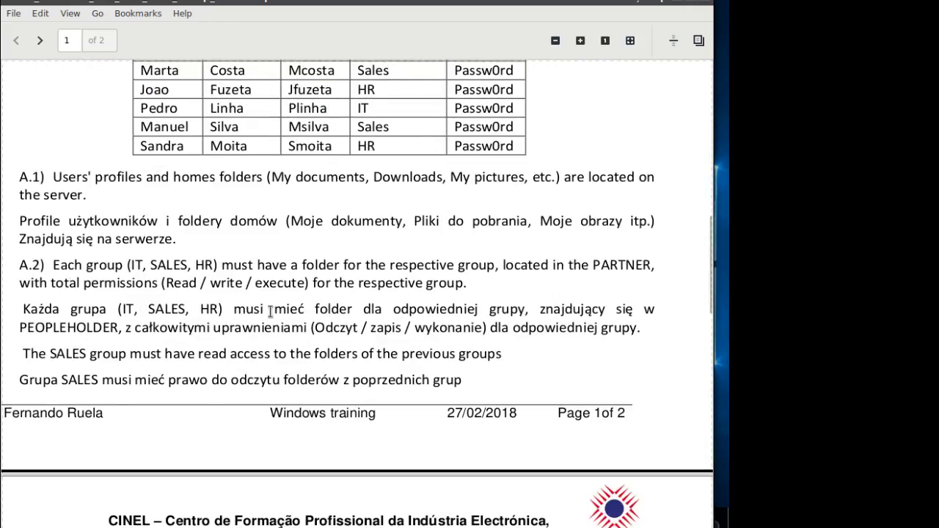
scroll(177, 329, "down", 1)
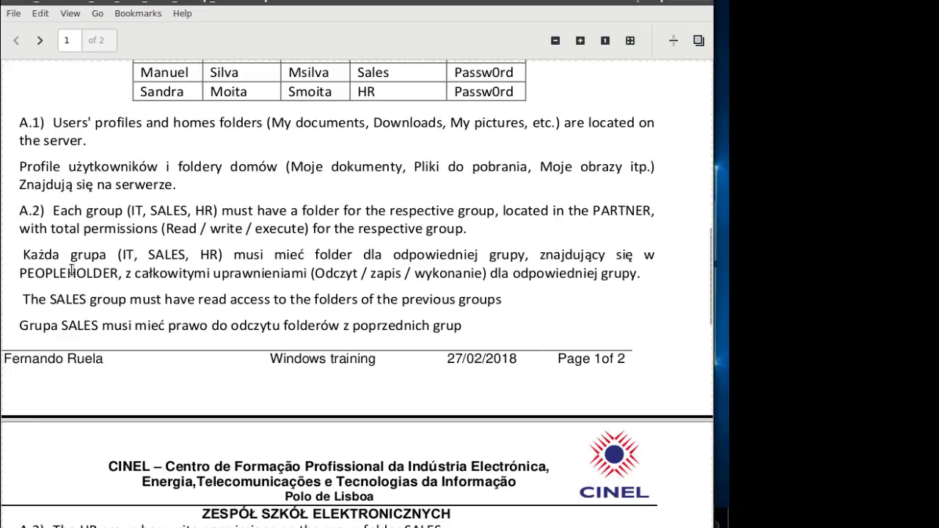
scroll(120, 341, "down", 5)
scroll(120, 341, "down", 2)
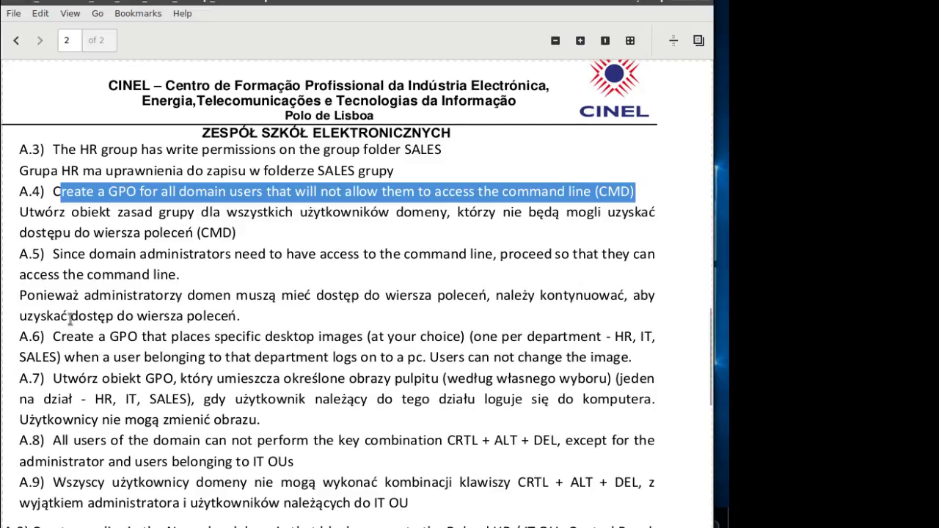
left_click_drag(59, 254, 664, 272)
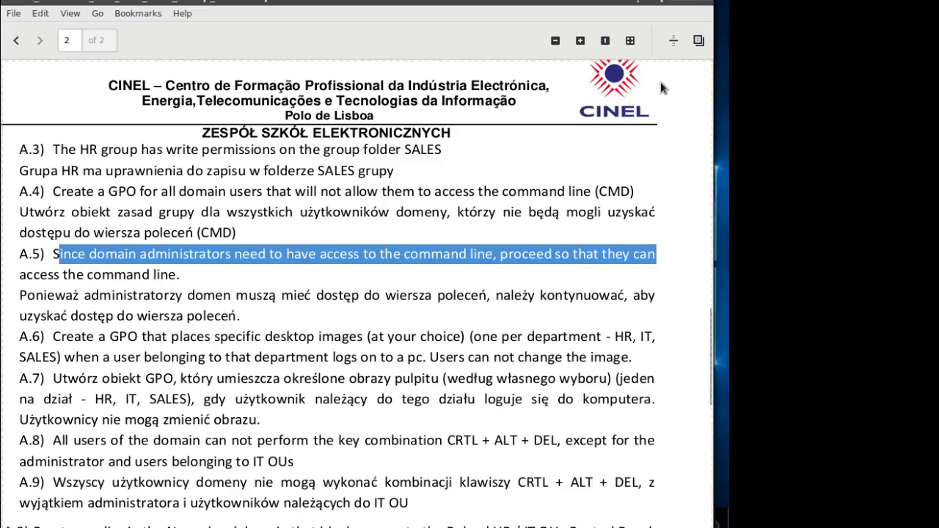
Step: Return to the server's Group Policy Management and check the GPO links of Poland's HR, IT and Sales OUs and Portugal's IT OU
left_click(684, 2)
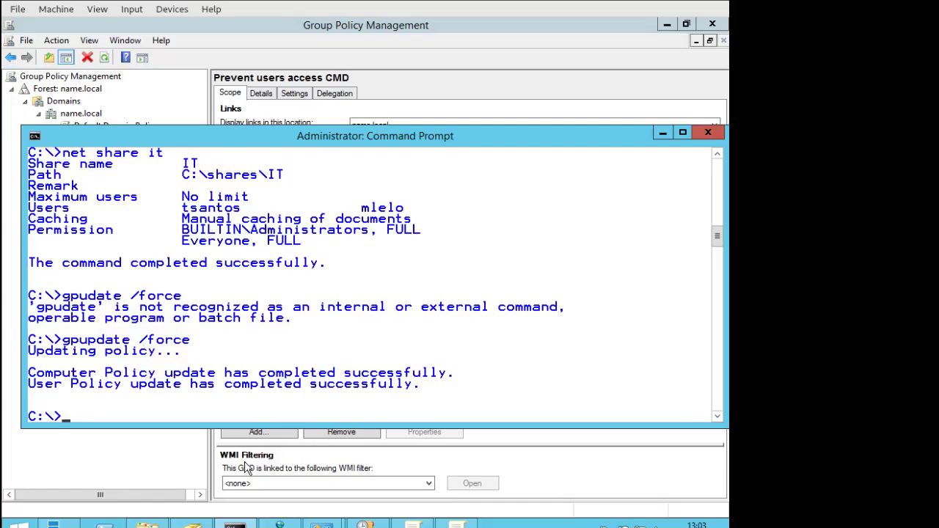
left_click(136, 474)
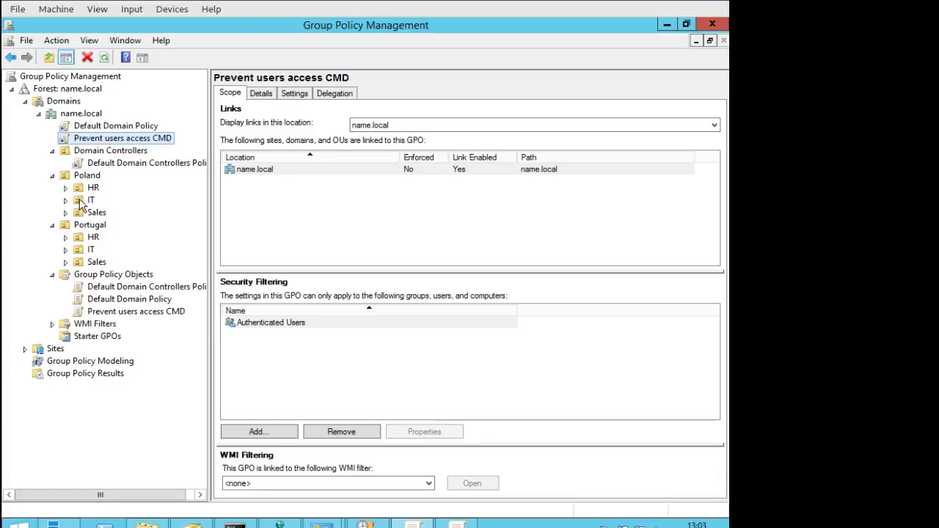
left_click(78, 189)
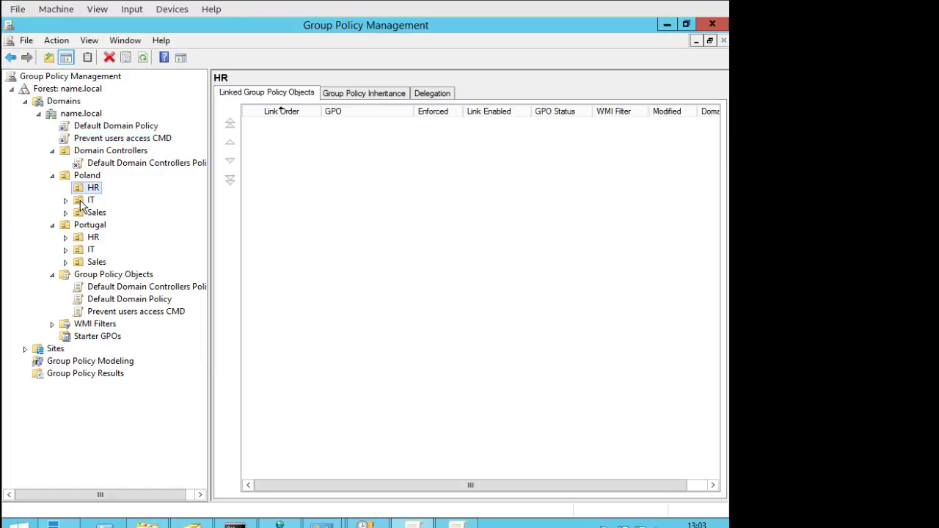
left_click(80, 202)
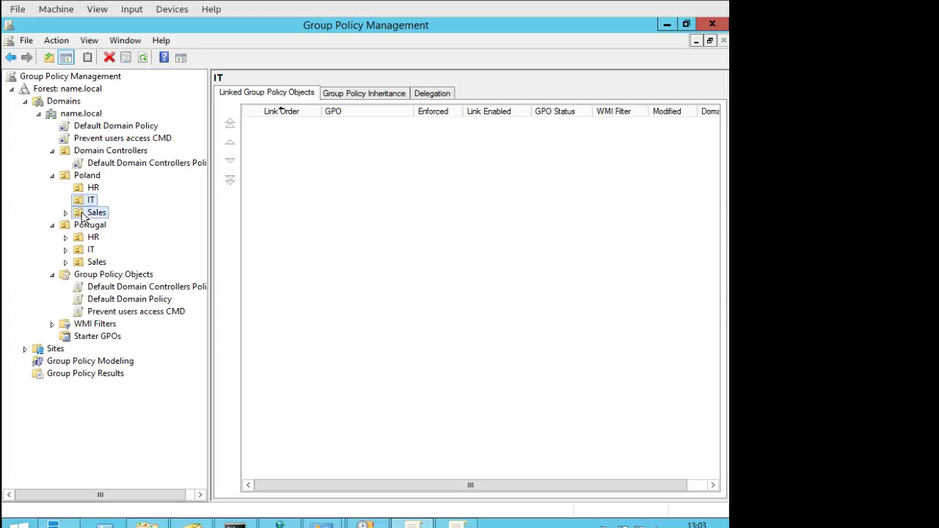
left_click(83, 214)
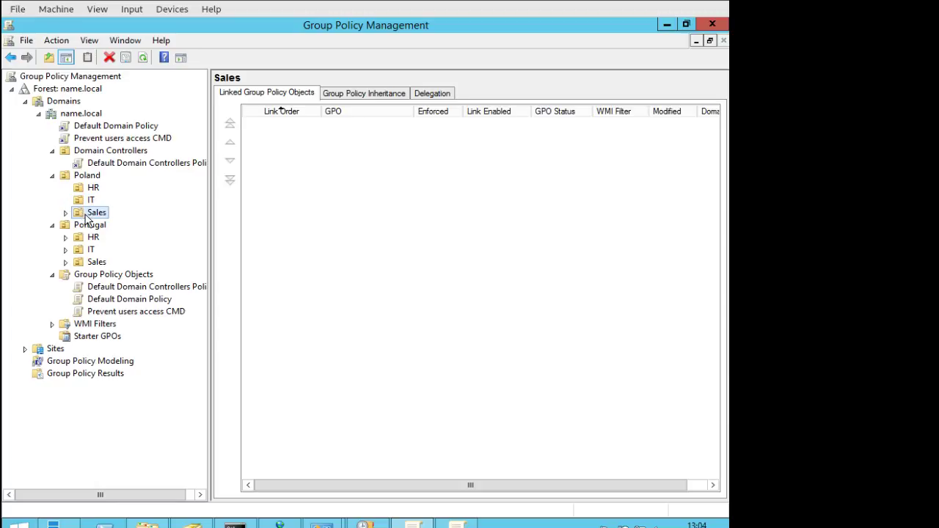
left_click(87, 250)
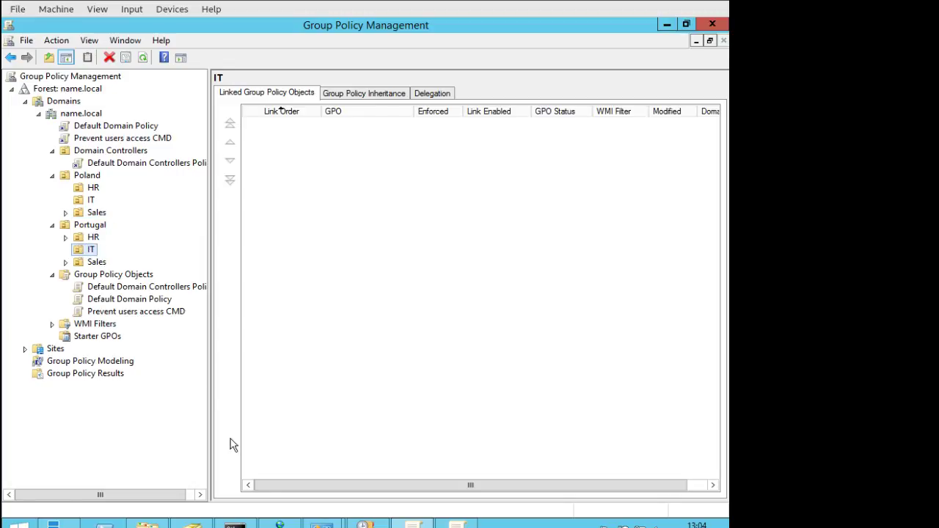
Step: Bring up Active Directory Users and Computers and view the members of the IT OUs under Portugal and Poland
left_click(193, 523)
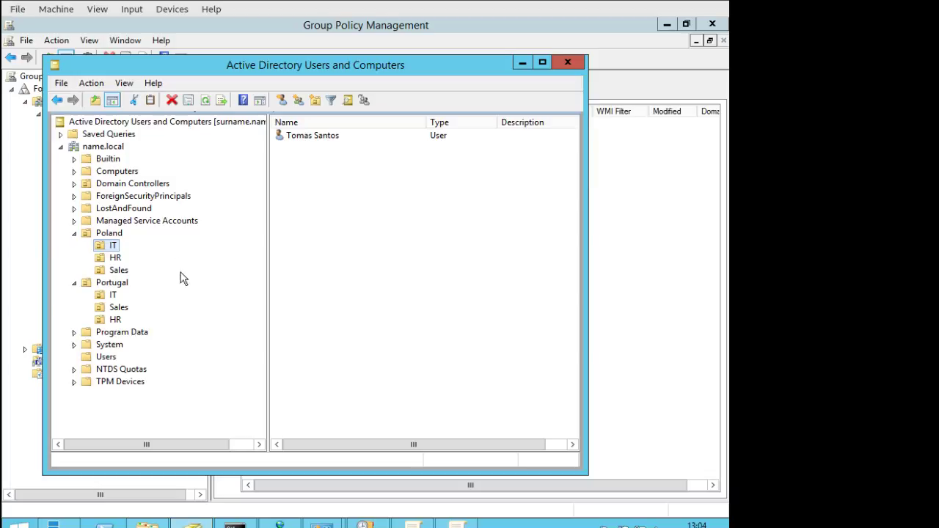
left_click(112, 295)
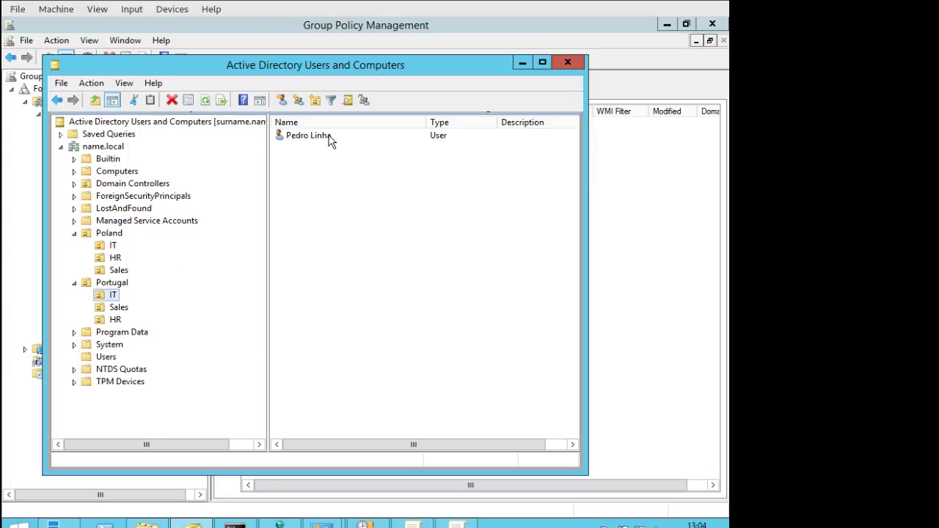
left_click(118, 248)
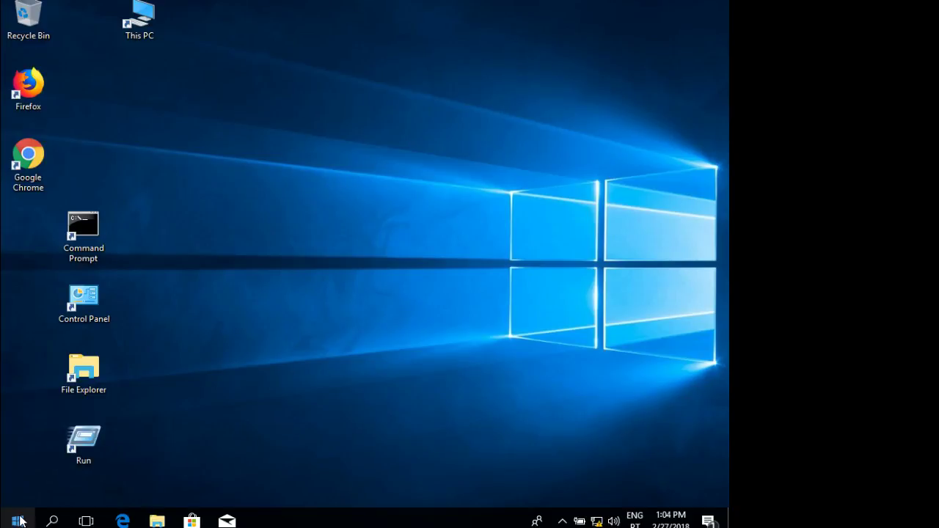
Step: Switch the client to the Poland IT user's account by entering its password and open Command Prompt from the desktop
left_click(18, 521)
left_click(22, 424)
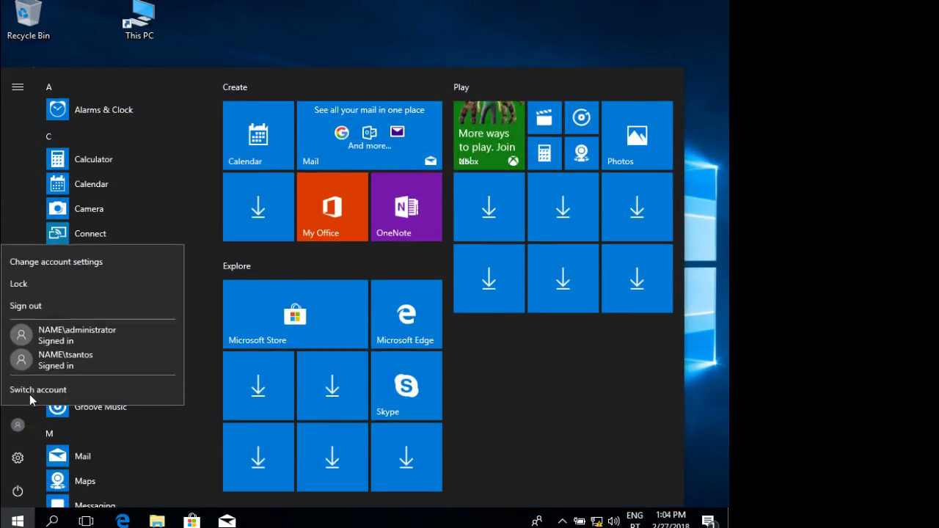
left_click(50, 387)
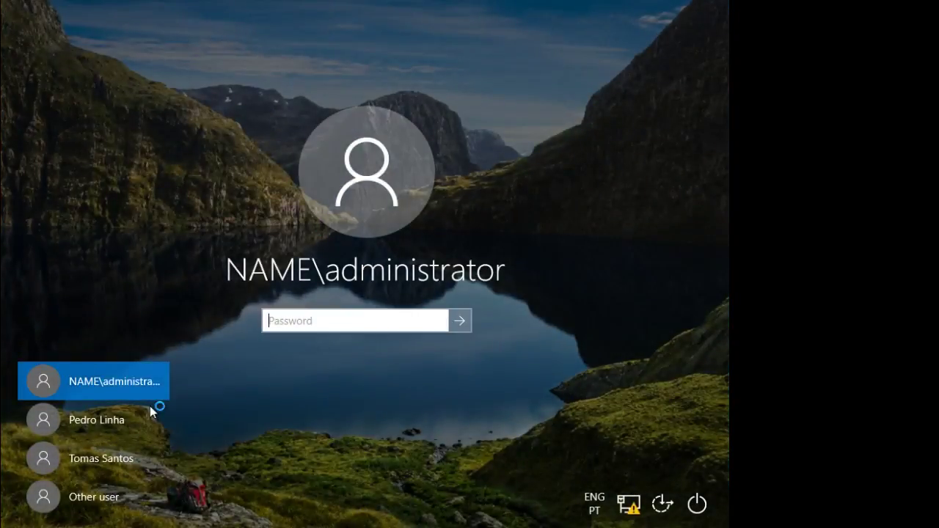
left_click(116, 457)
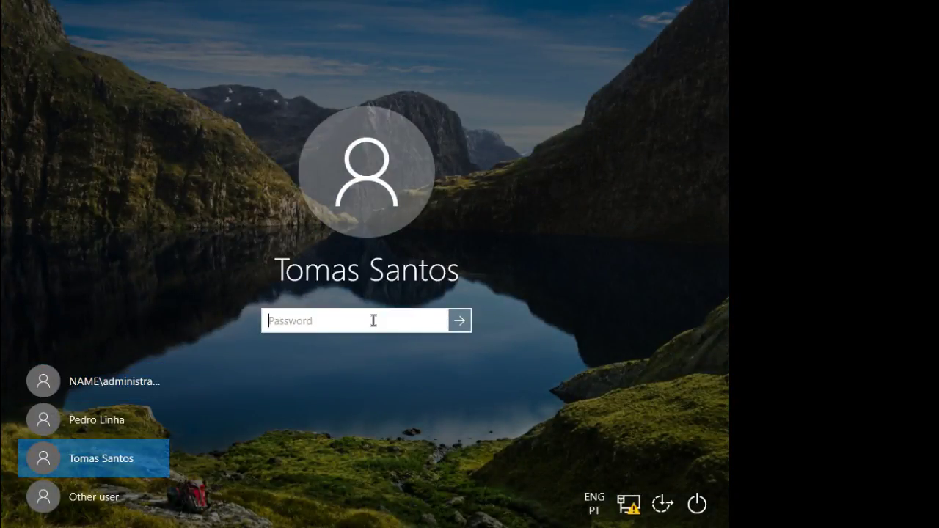
type("••••••••")
key("Return")
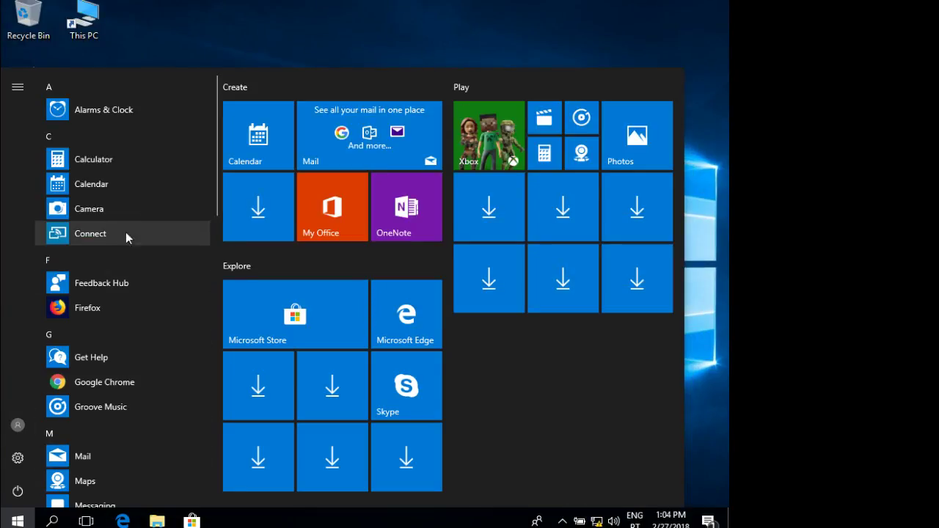
left_click(180, 51)
double_click(49, 226)
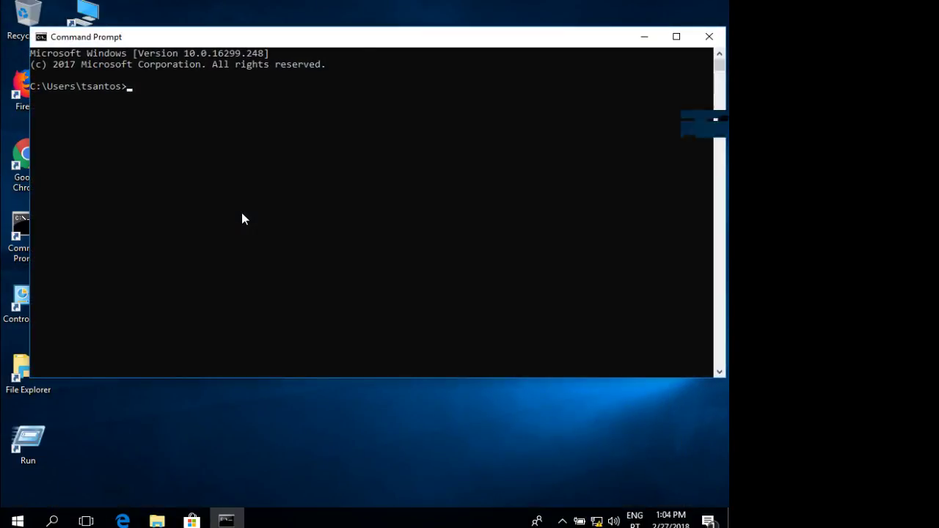
Step: Sign the Poland IT user out and back in on the client with the account password, and test Command Prompt again
left_click(698, 42)
left_click(25, 514)
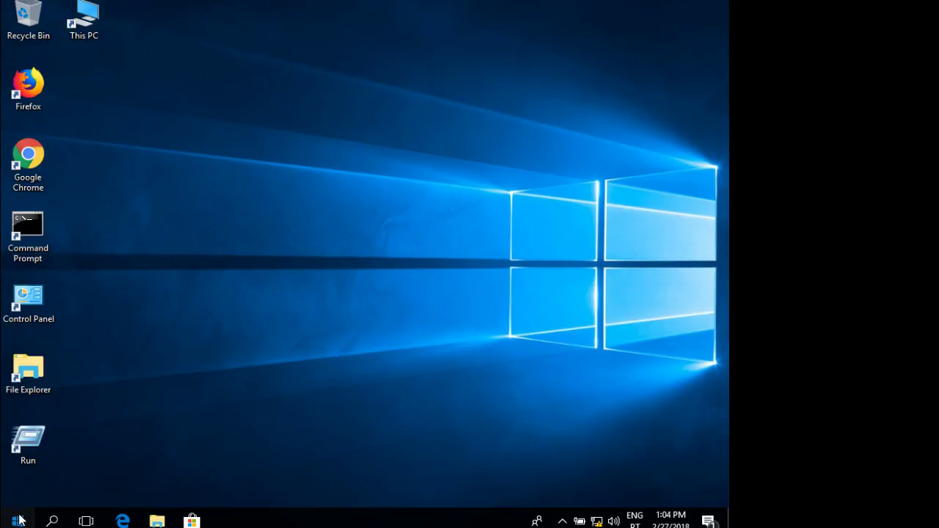
left_click(31, 418)
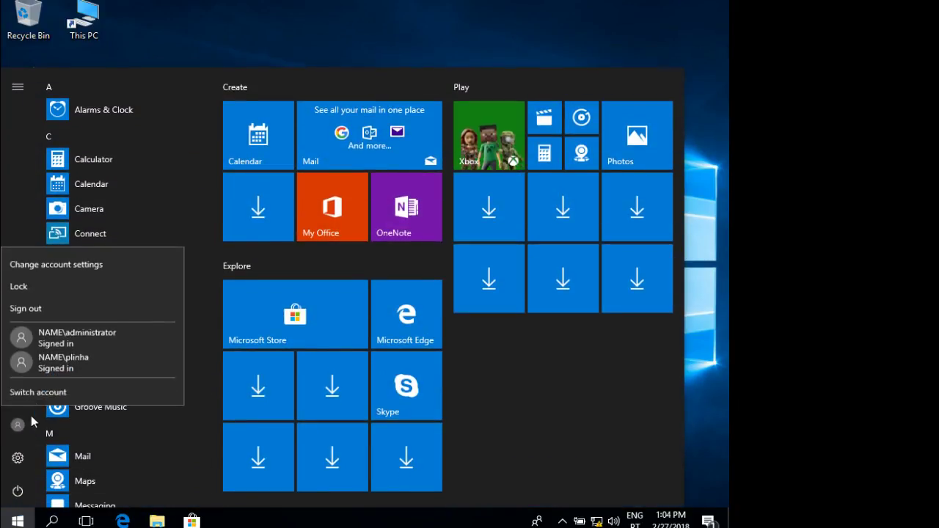
left_click(44, 309)
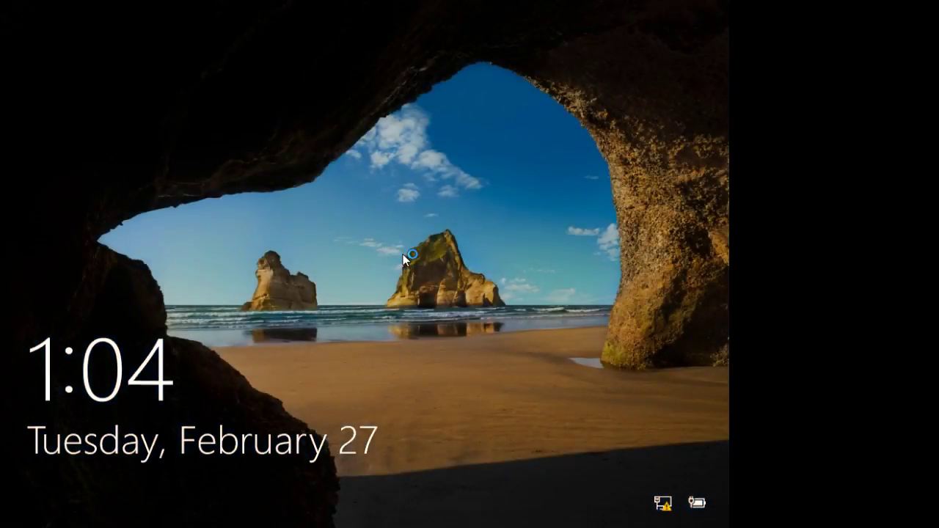
left_click(403, 254)
type("********")
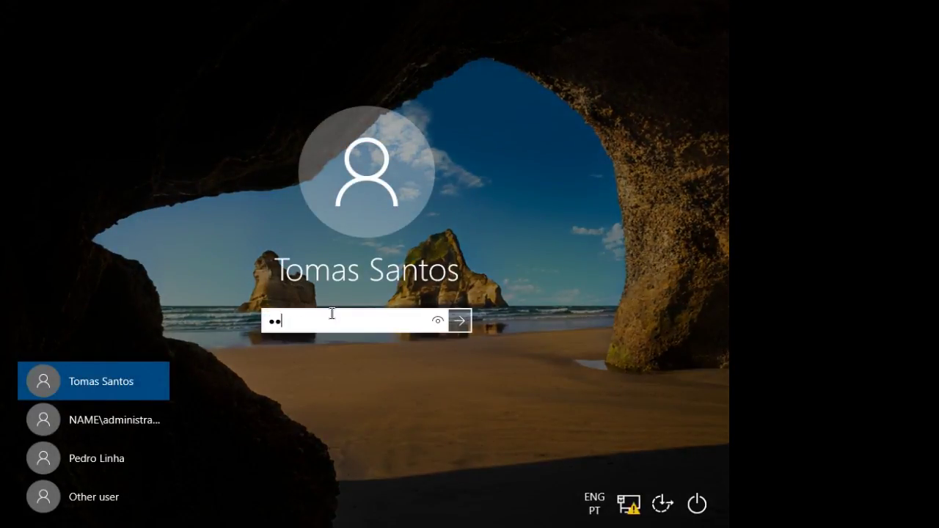
key("Return")
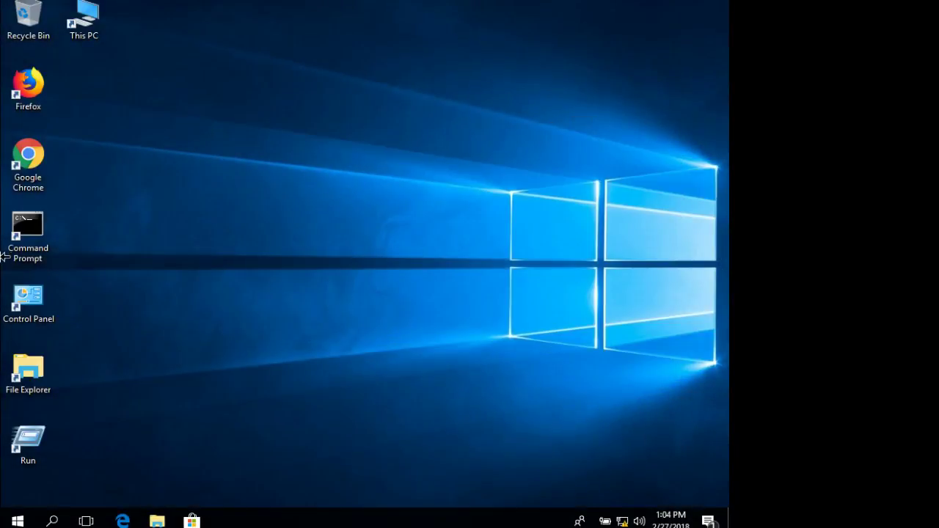
double_click(26, 224)
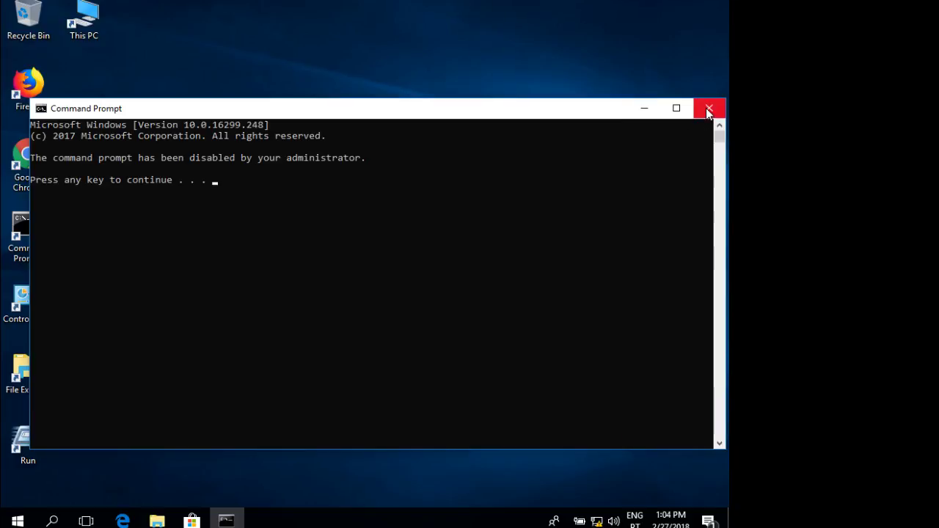
left_click(708, 108)
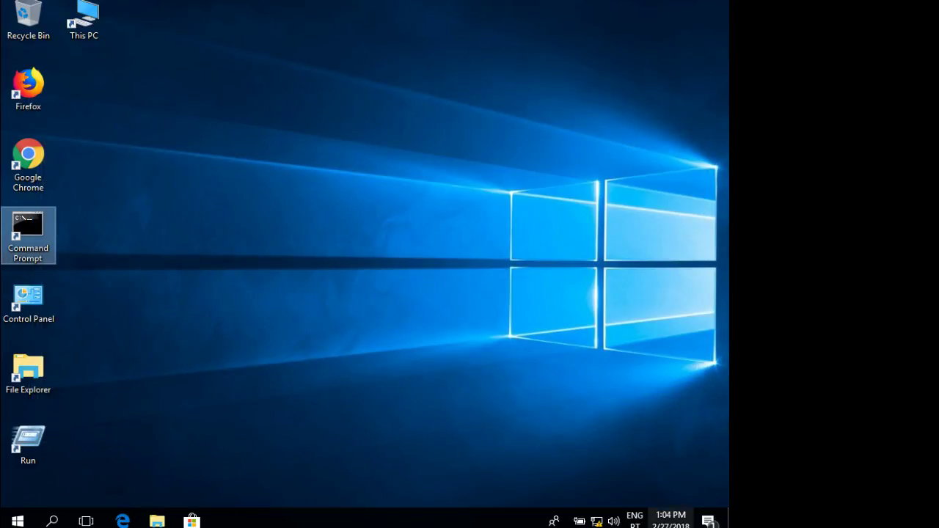
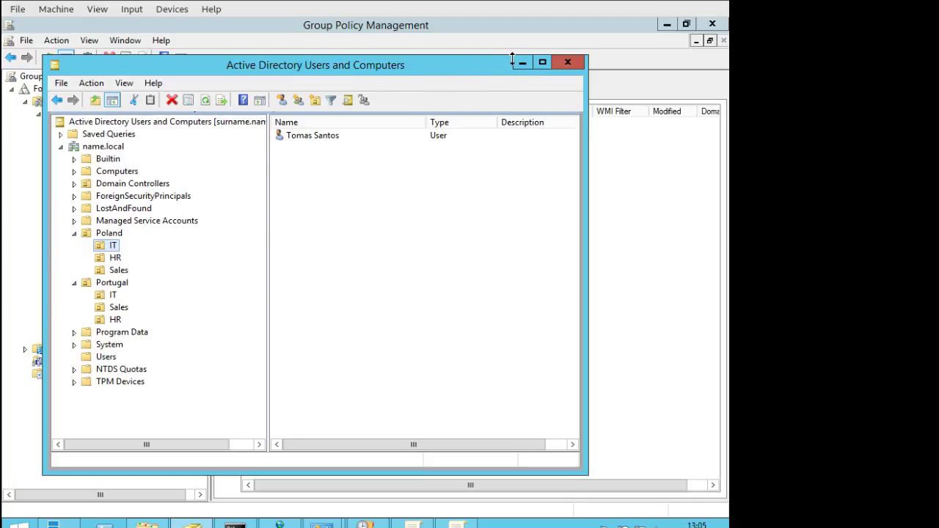
Step: Return to the server, close the Group Policy Management Editor and show the scope of the Prevent users access CMD GPO
left_click(457, 525)
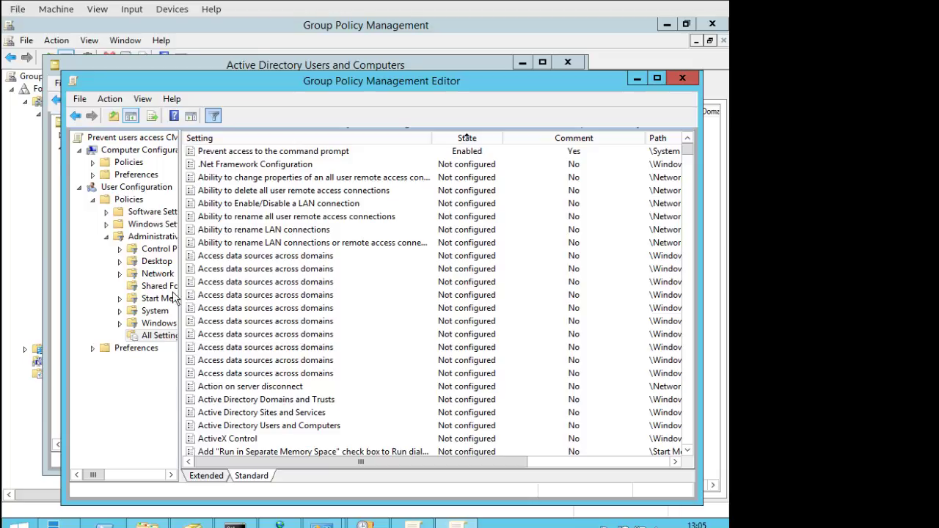
left_click(682, 78)
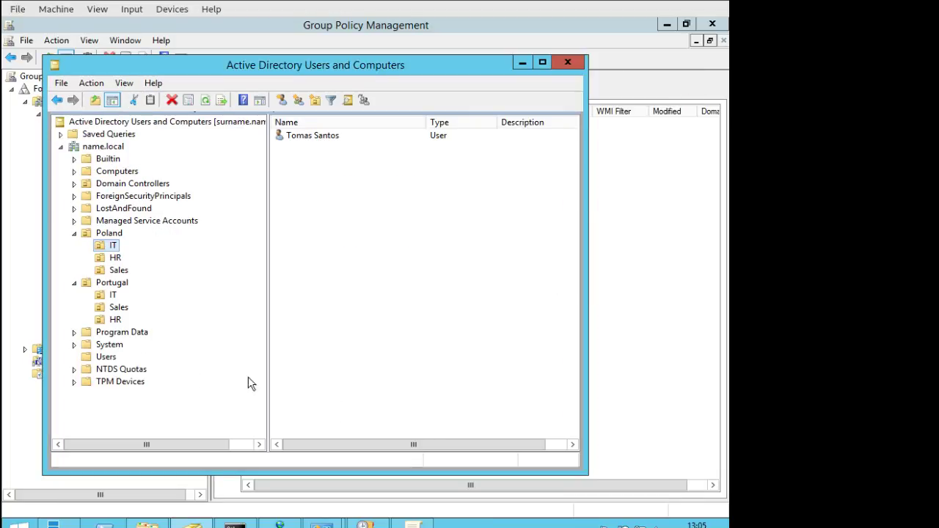
left_click(412, 525)
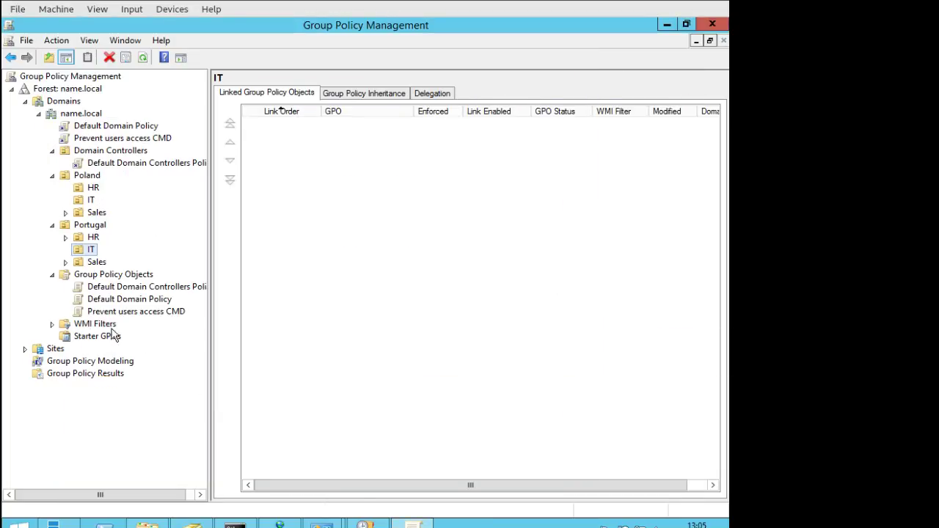
right_click(118, 311)
left_click(342, 336)
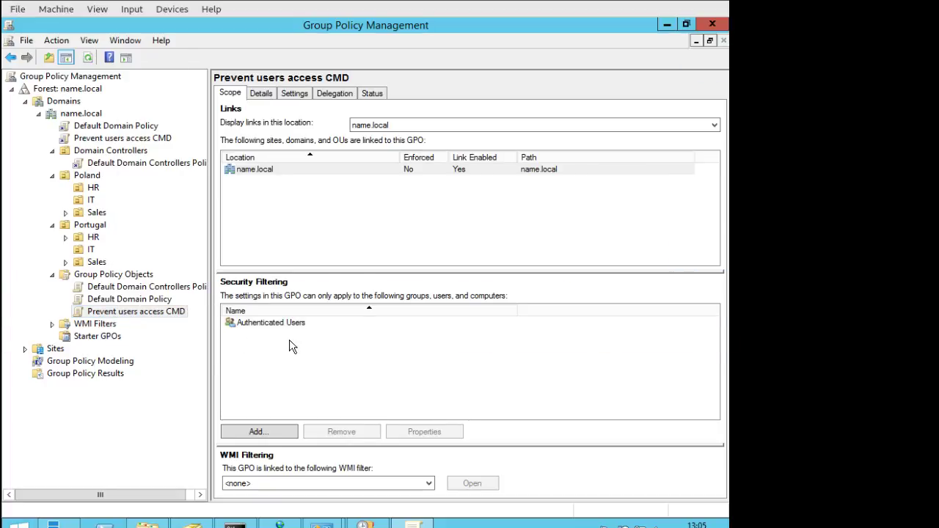
Step: Add the built-in Administrators group to the security filtering of the Prevent users access CMD GPO
left_click(271, 431)
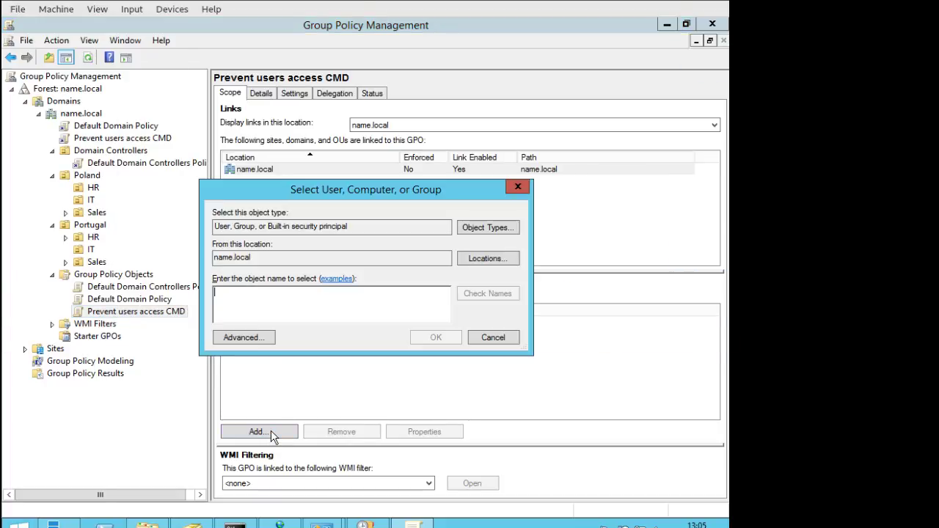
type("admin")
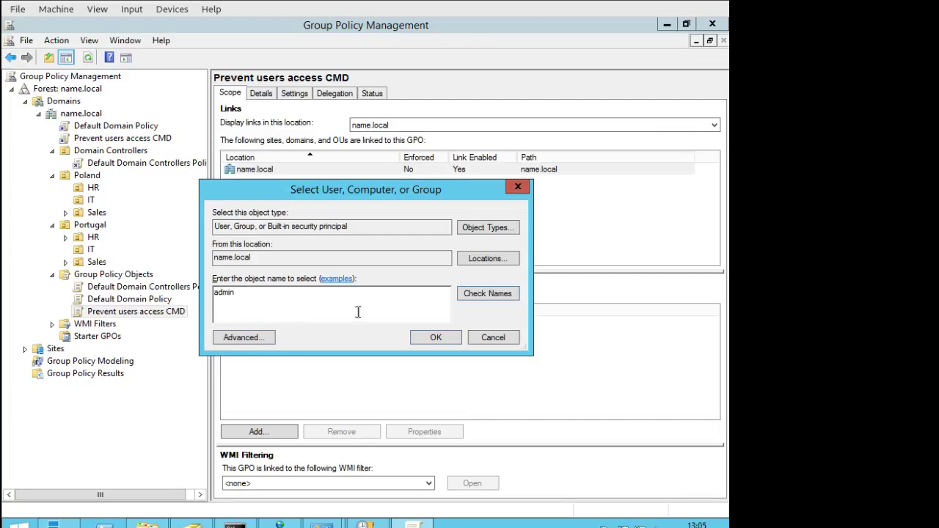
left_click(473, 295)
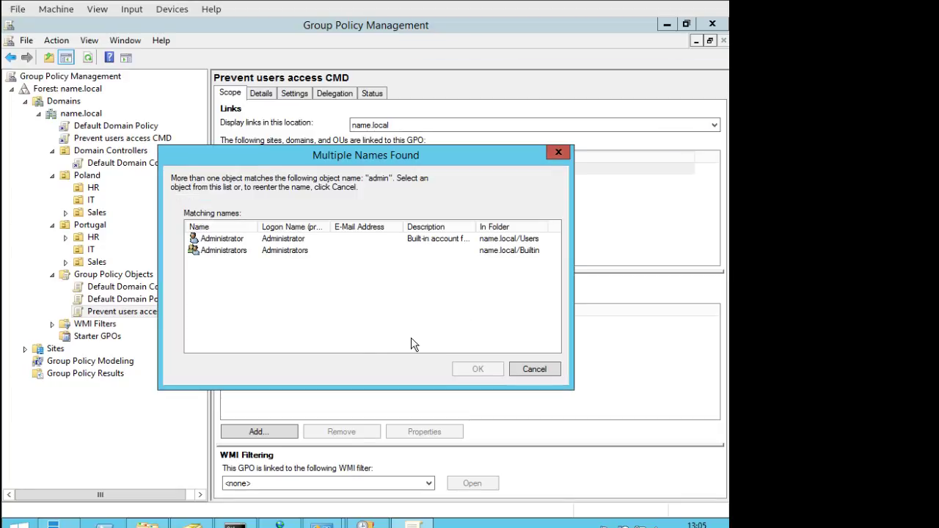
left_click(234, 253)
left_click(478, 369)
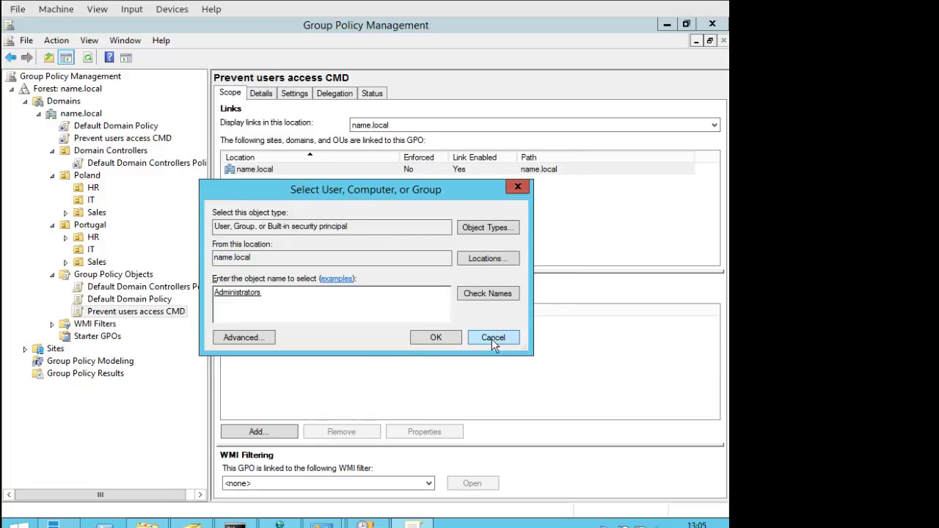
left_click(436, 338)
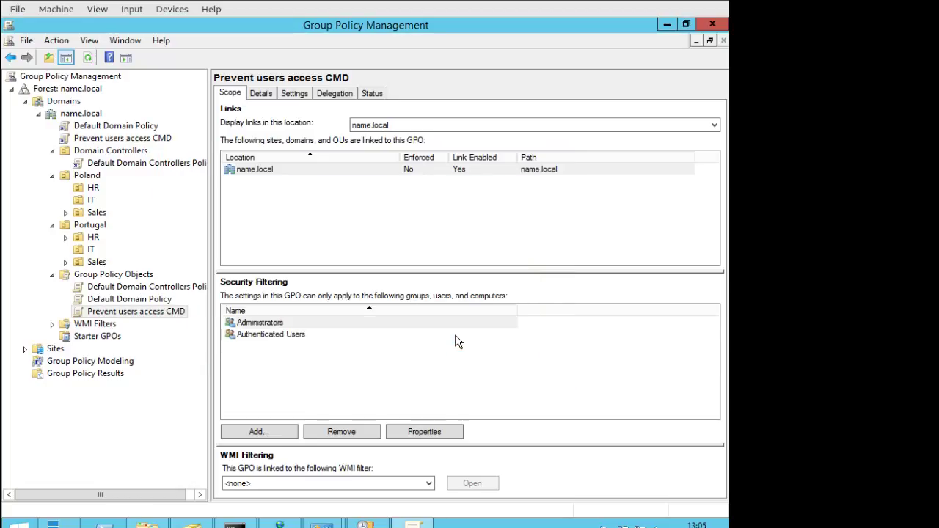
Step: Remove the Administrators group from the security filtering of the Prevent users access CMD GPO
left_click(282, 324)
left_click(352, 435)
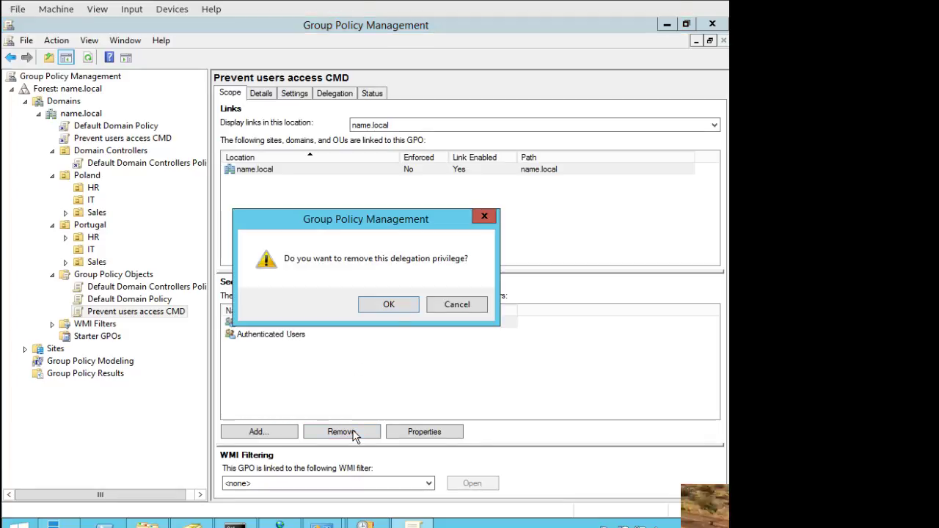
left_click(398, 308)
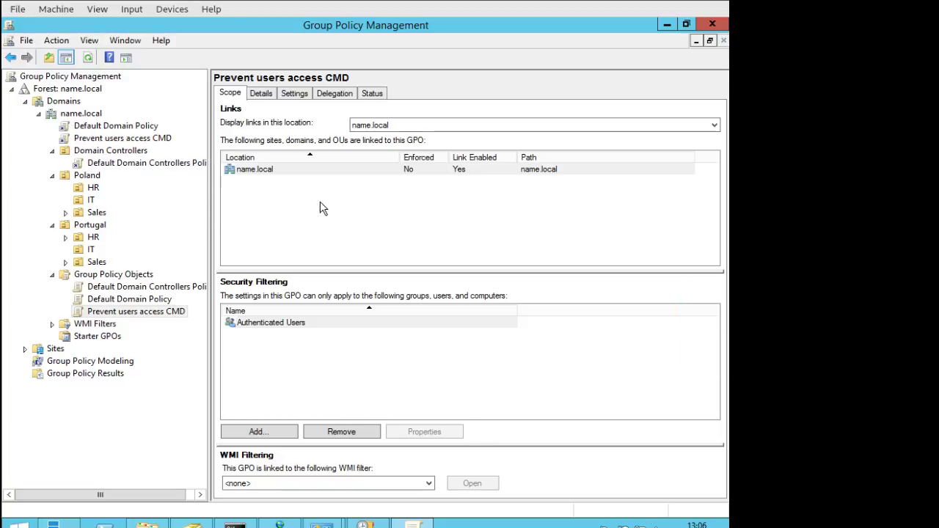
Step: Review the links and security filtering of the default domain, domain controllers and Prevent users access CMD policies, and the name.local domain status
left_click(115, 131)
left_click(462, 301)
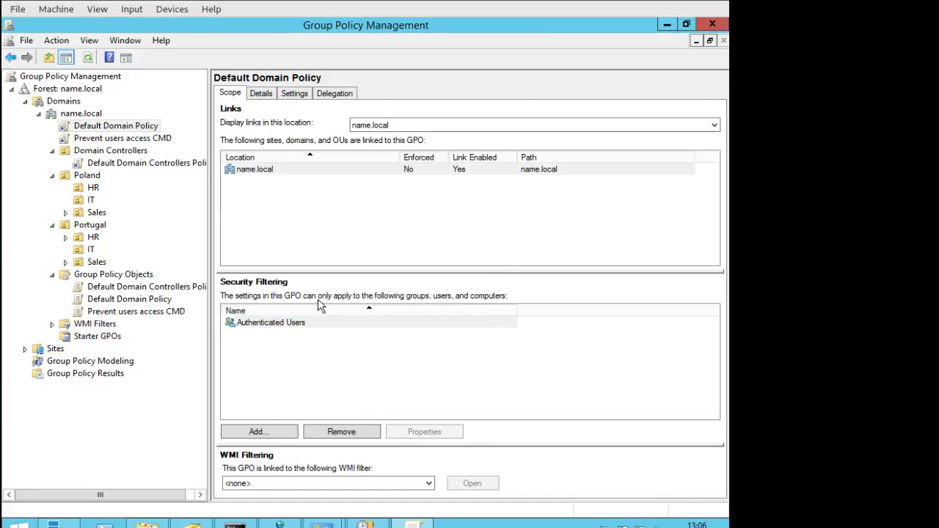
left_click(113, 274)
left_click(261, 126)
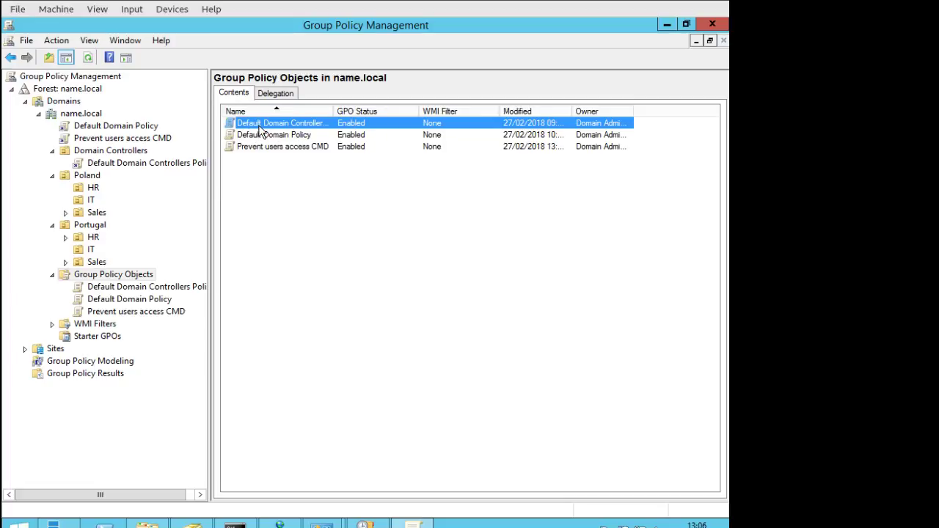
left_click(147, 287)
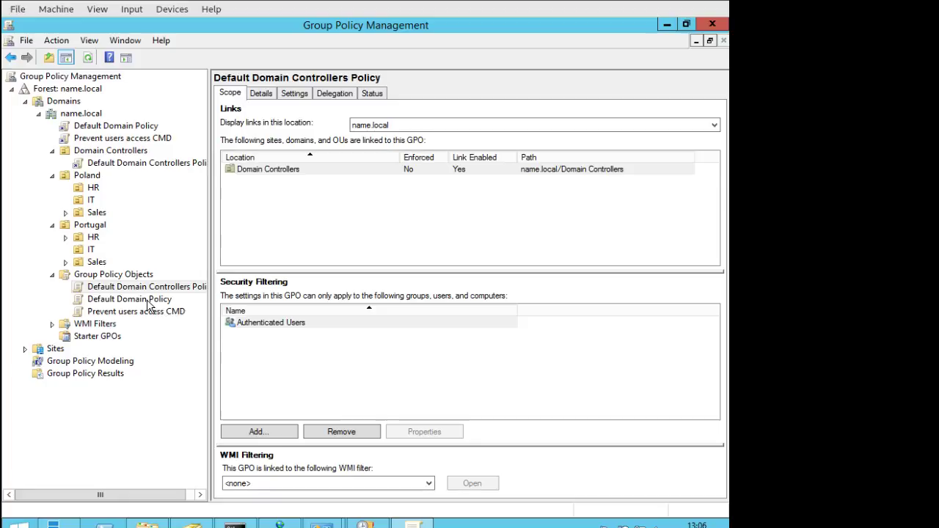
left_click(151, 299)
left_click(140, 311)
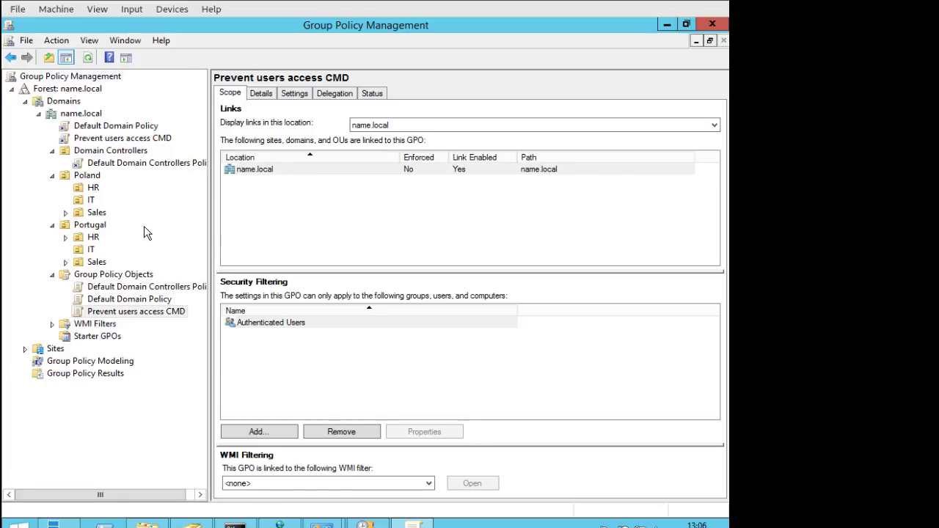
left_click(81, 114)
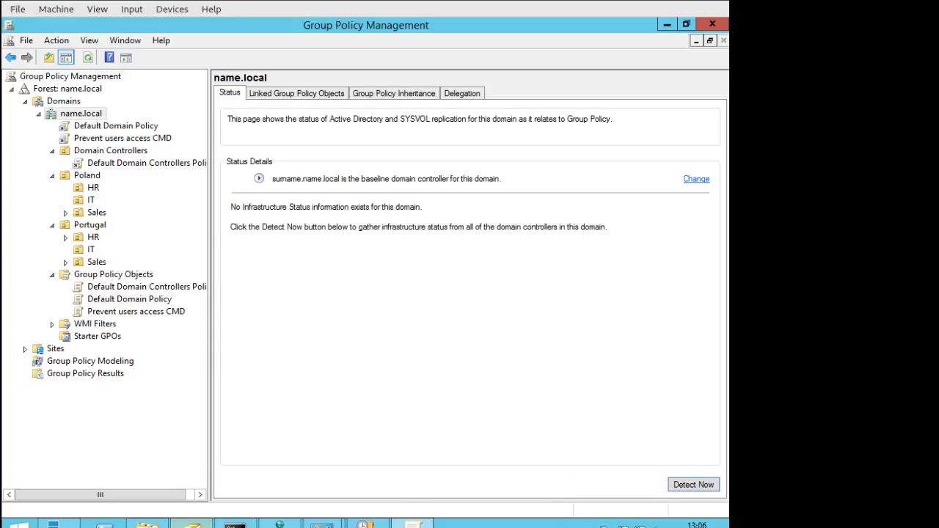
Step: Bring up Active Directory Users and Computers and create an organizational unit named Admins directly under name.local
left_click(192, 524)
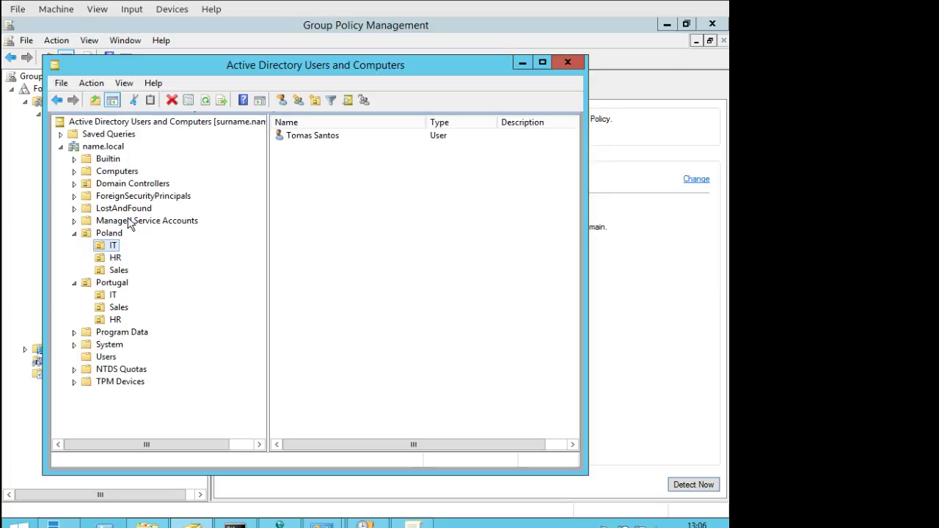
right_click(113, 149)
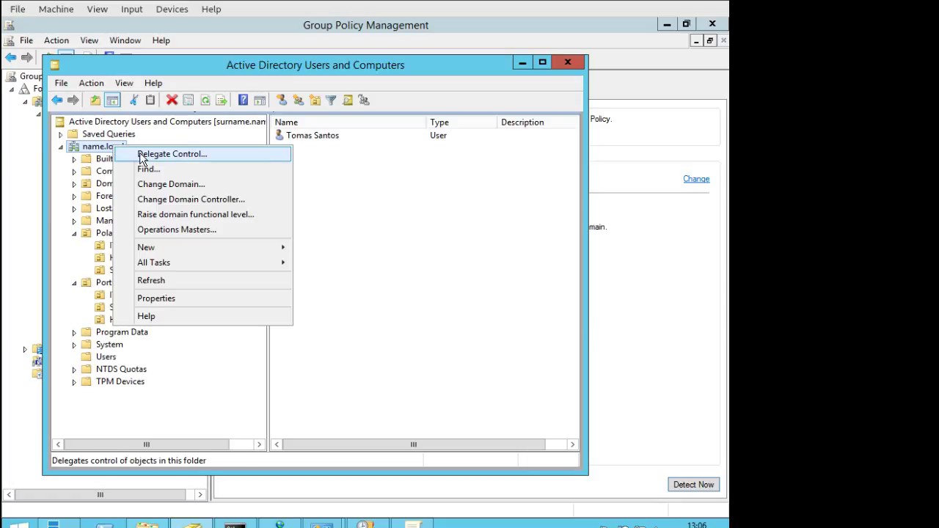
left_click(409, 226)
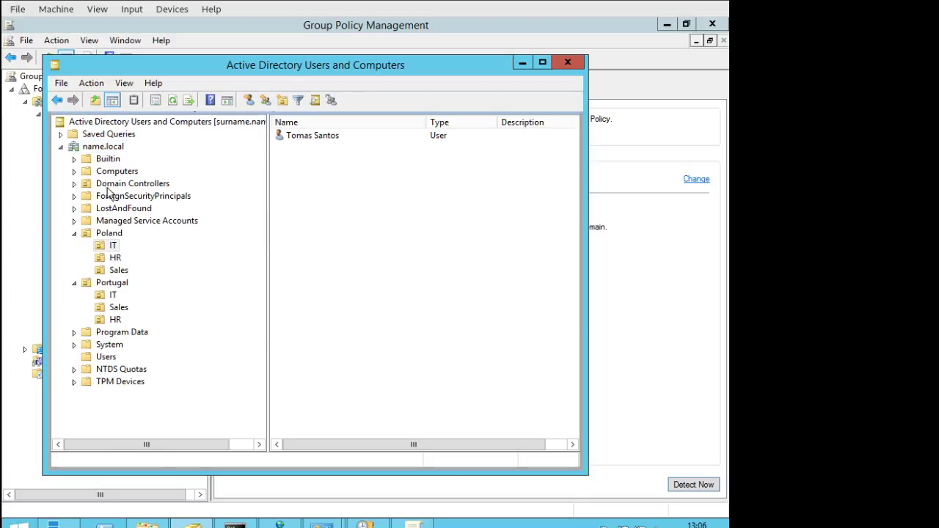
right_click(105, 146)
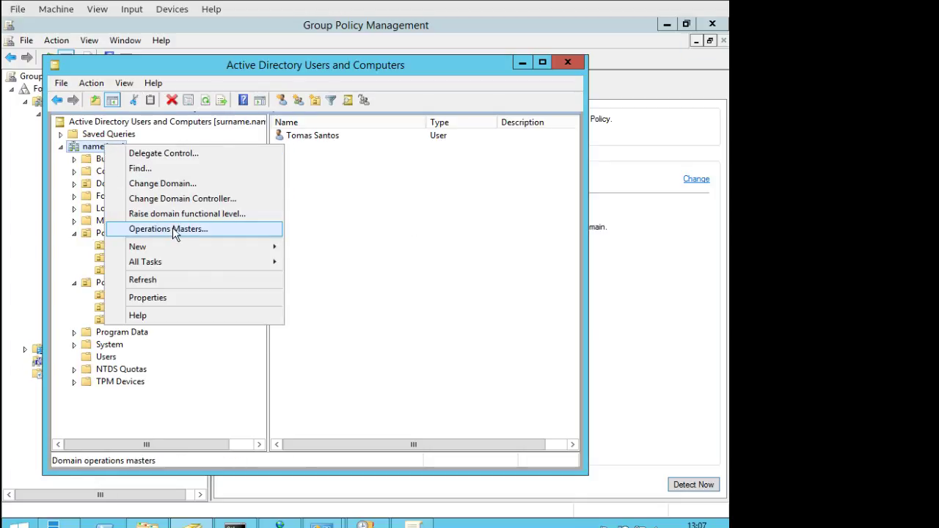
mouse_move(213, 248)
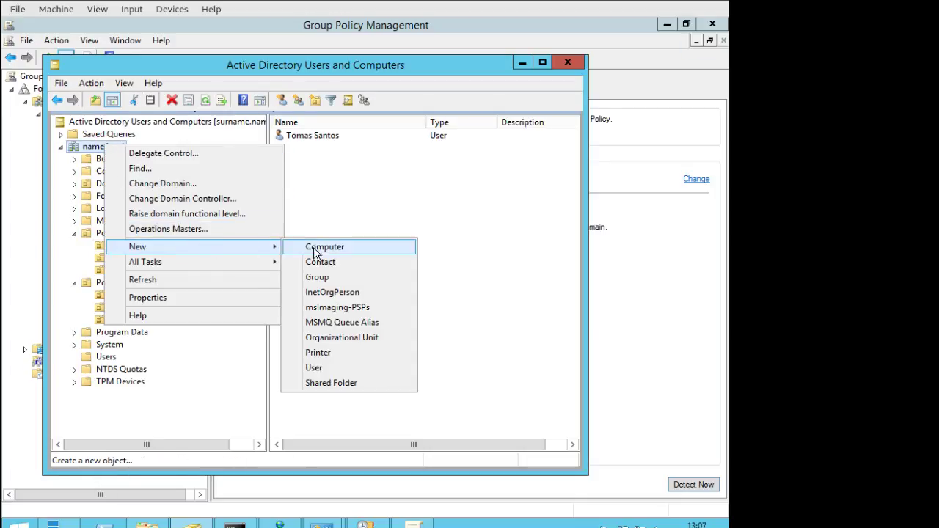
left_click(357, 338)
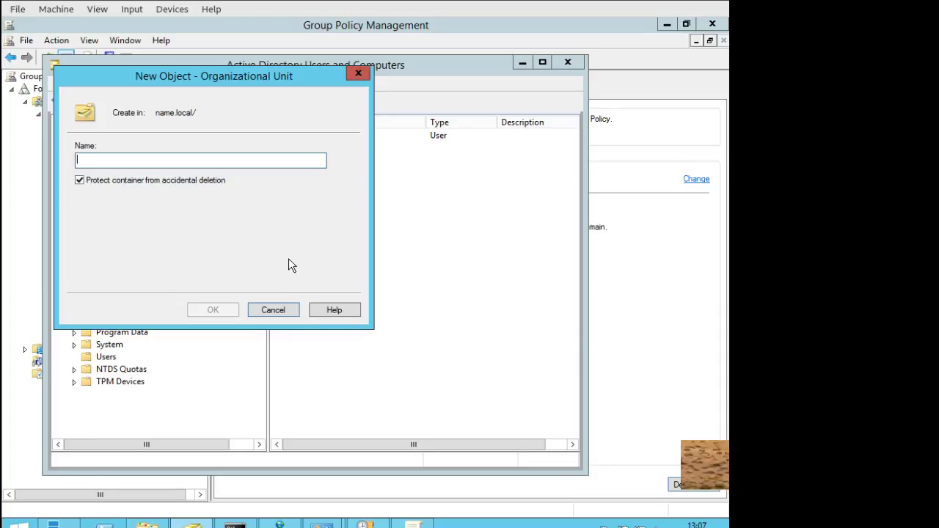
type("Admins")
key("Return")
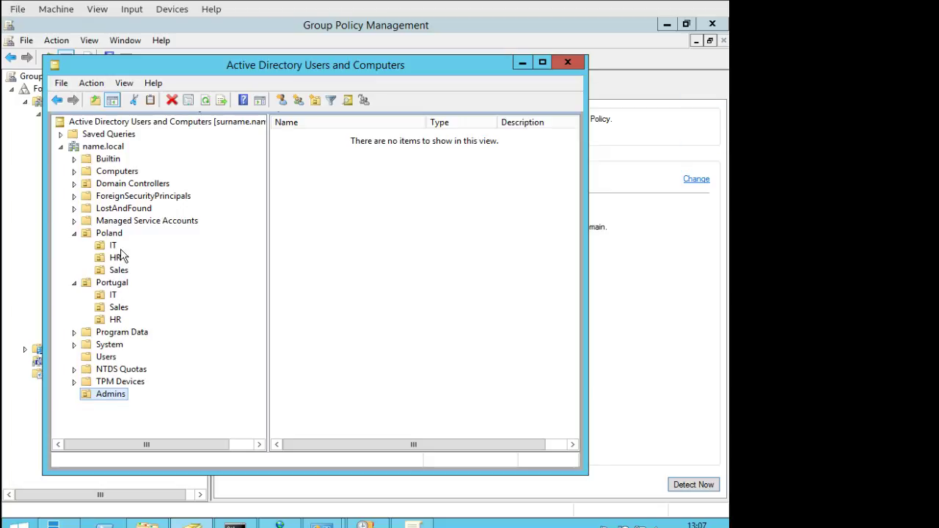
Step: Move the Administrator and president user accounts from the Users container into the Admins OU and display its contents
left_click(118, 362)
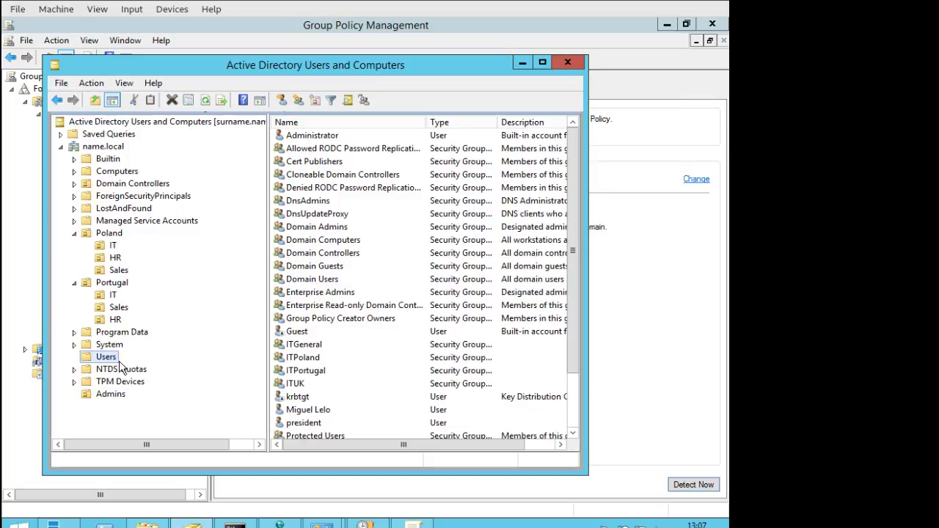
left_click(326, 135)
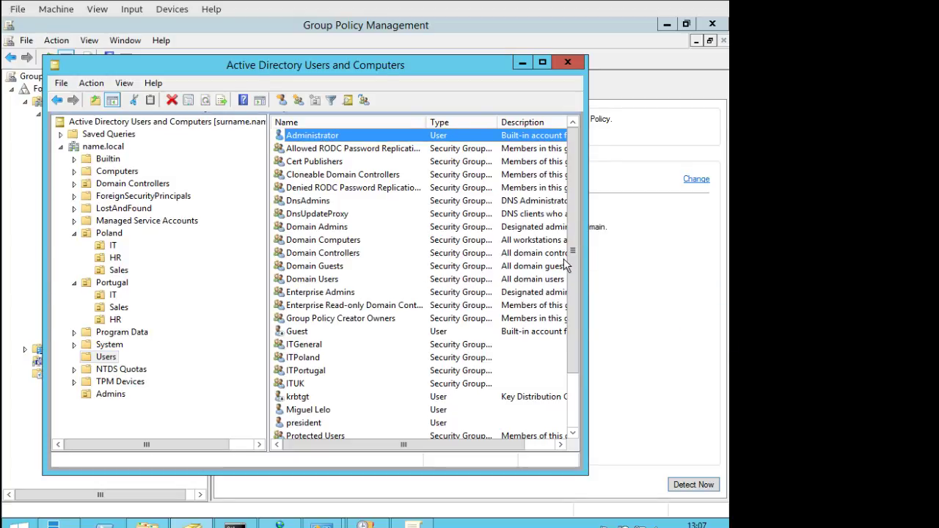
left_click_drag(305, 424, 113, 396)
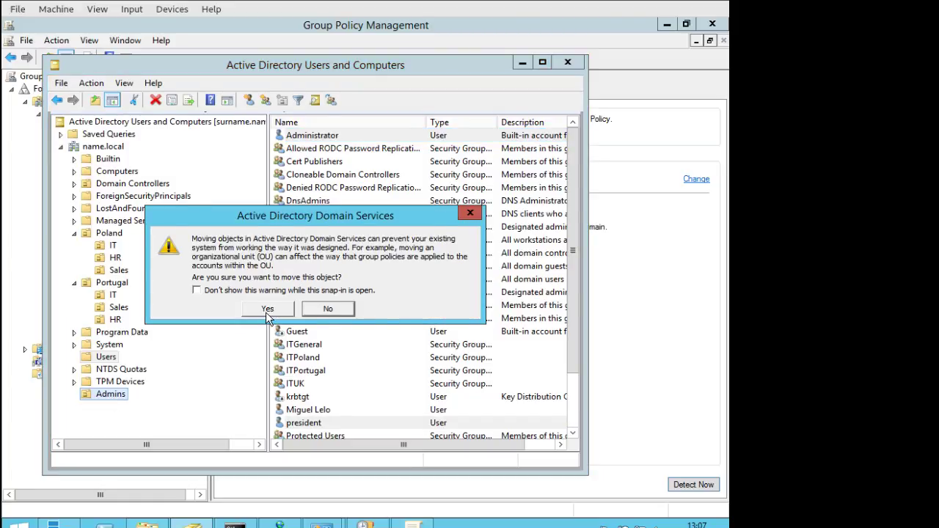
left_click(268, 309)
left_click(111, 397)
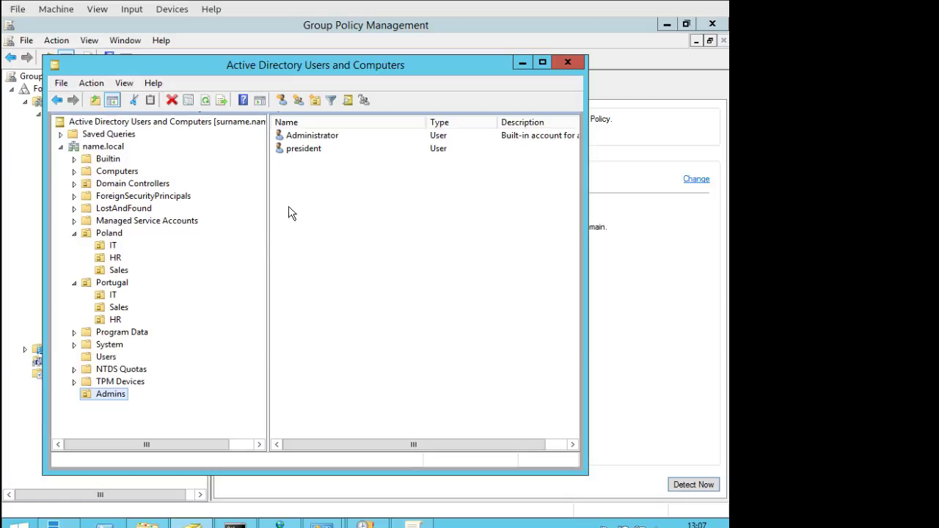
Step: Return to Group Policy Management, refresh the name.local domain and display the policies linked to the Admins OU
left_click(522, 63)
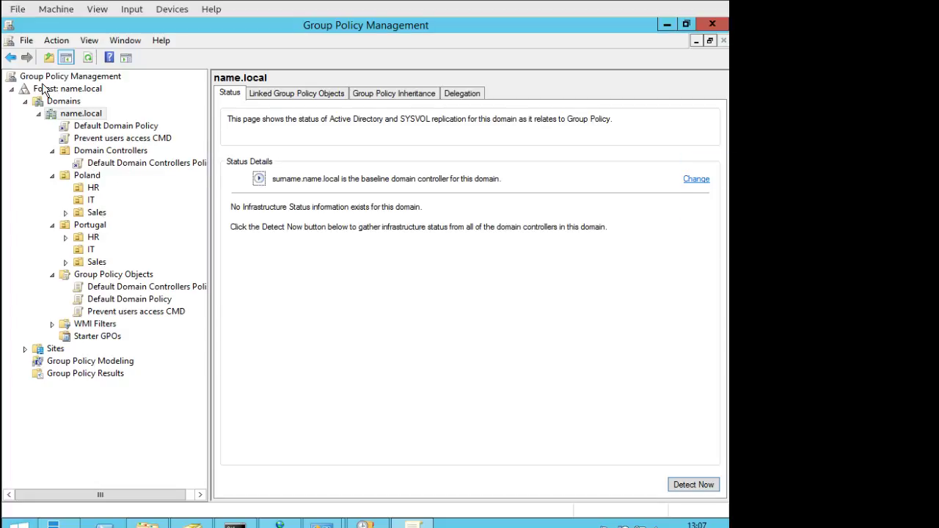
left_click(144, 108)
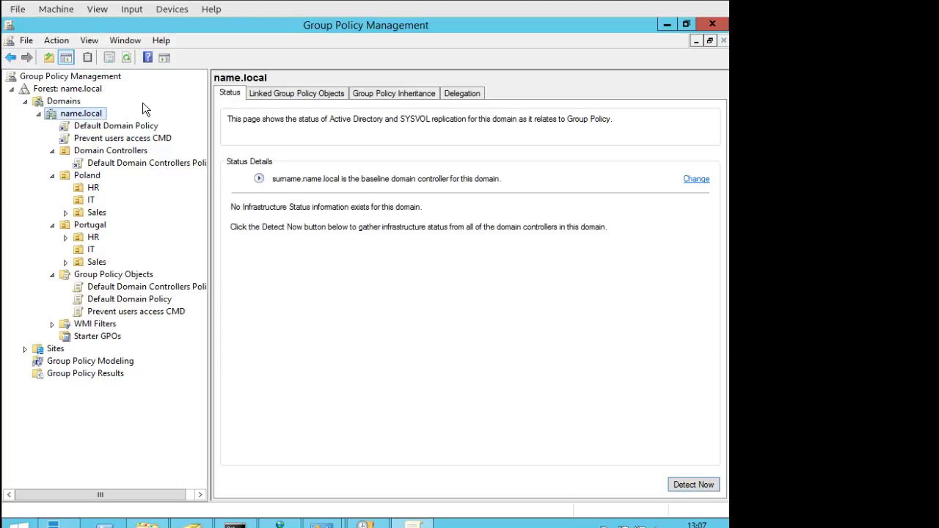
key("F5")
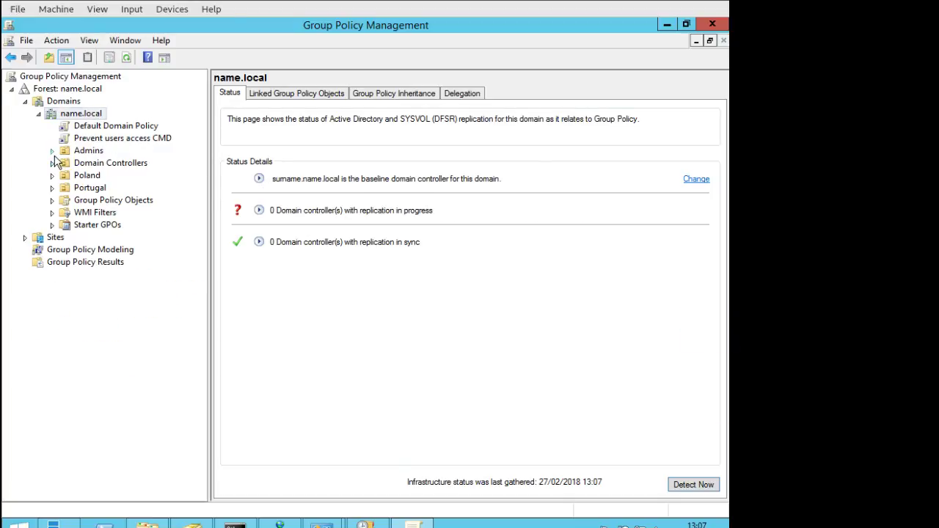
left_click(76, 154)
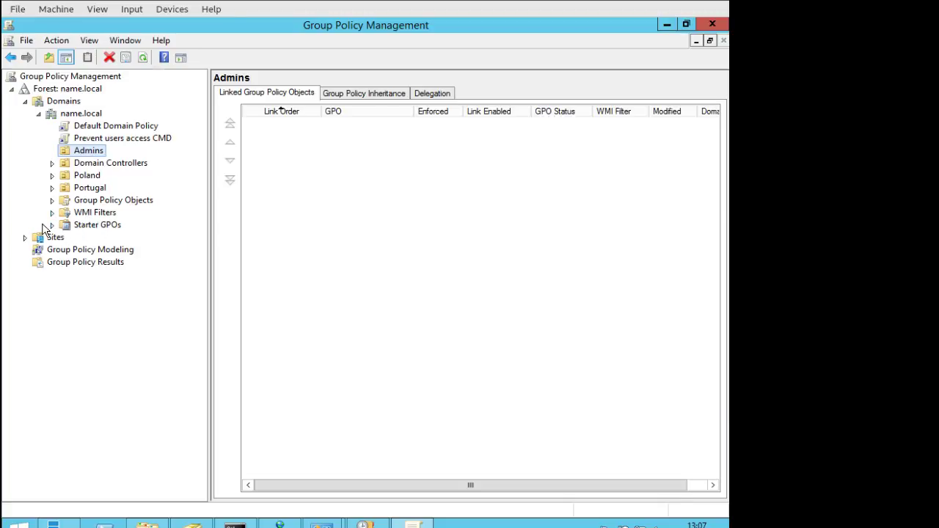
Step: Create an unlinked GPO named "Allow Addmins access CMD" under Group Policy Objects, without a source starter GPO
left_click(52, 200)
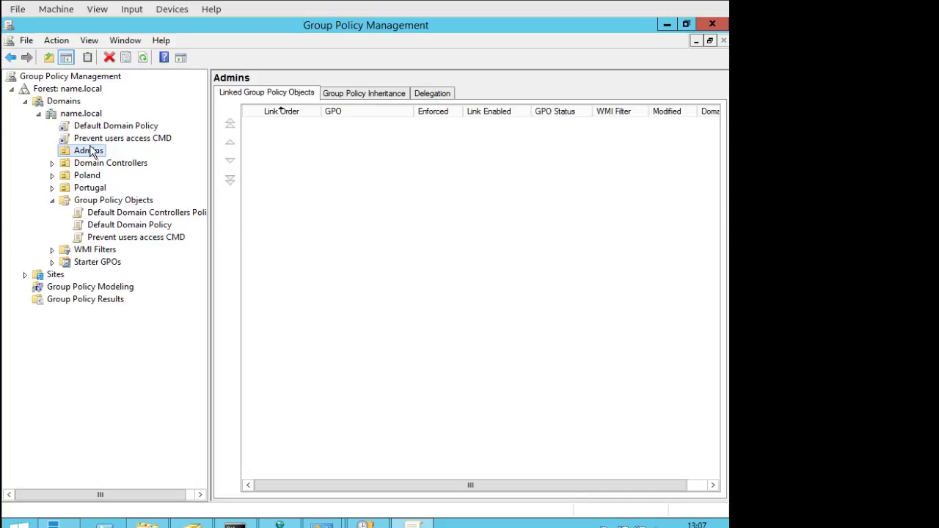
right_click(90, 147)
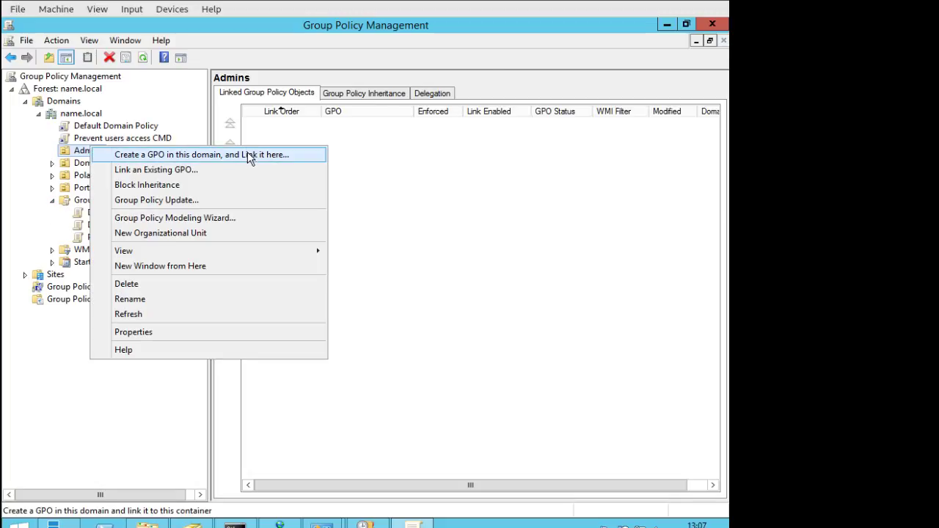
left_click(506, 42)
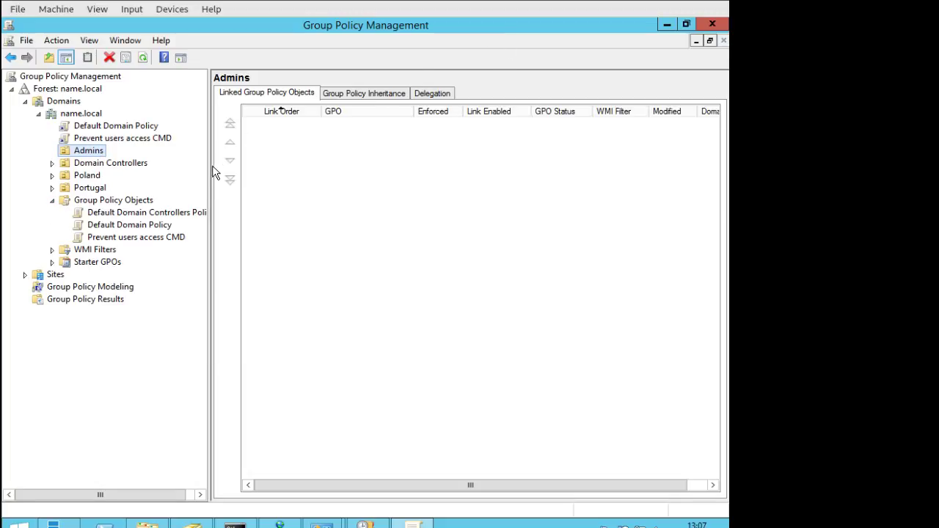
right_click(123, 205)
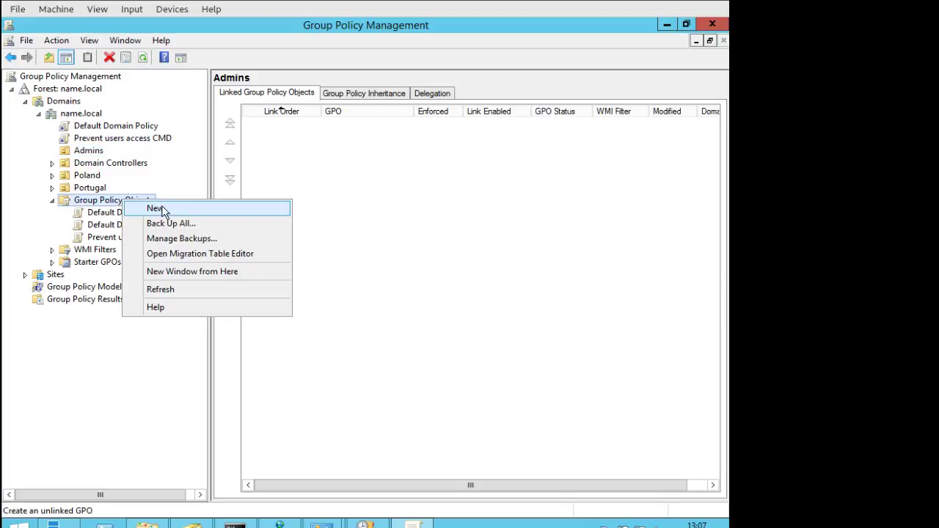
left_click(163, 210)
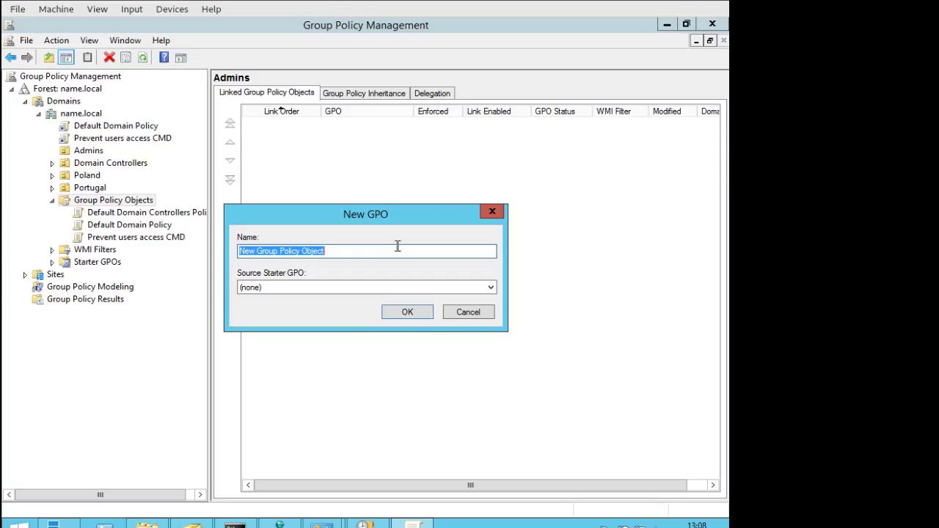
type("D")
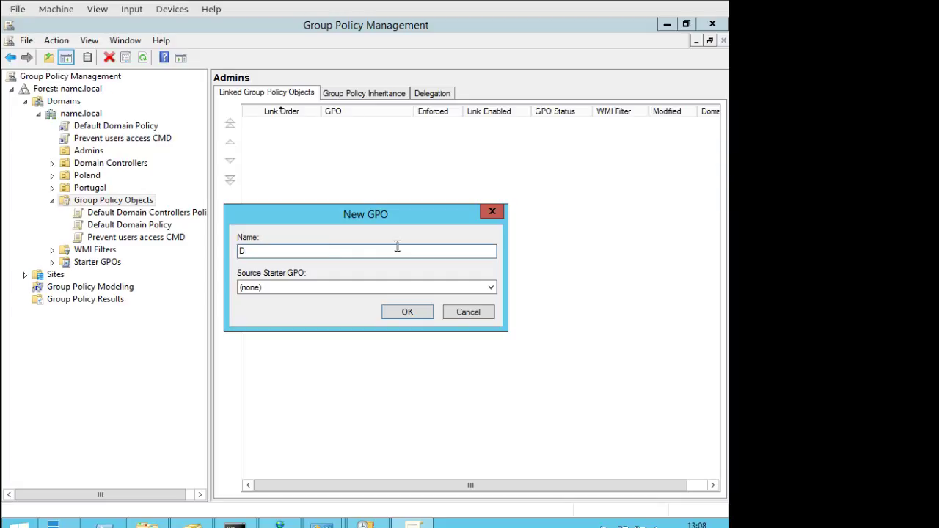
type("Allow Addmins access CM")
left_click(408, 312)
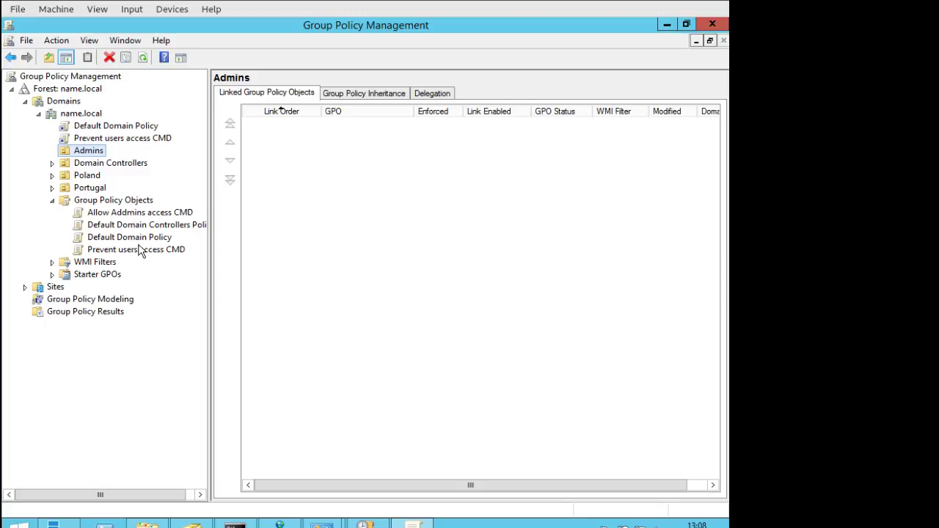
left_click(127, 213)
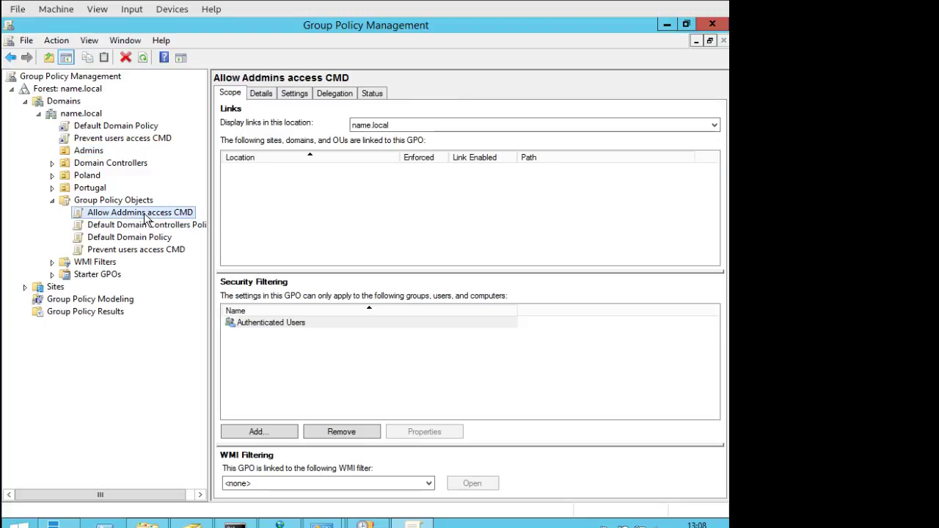
right_click(144, 217)
left_click(150, 222)
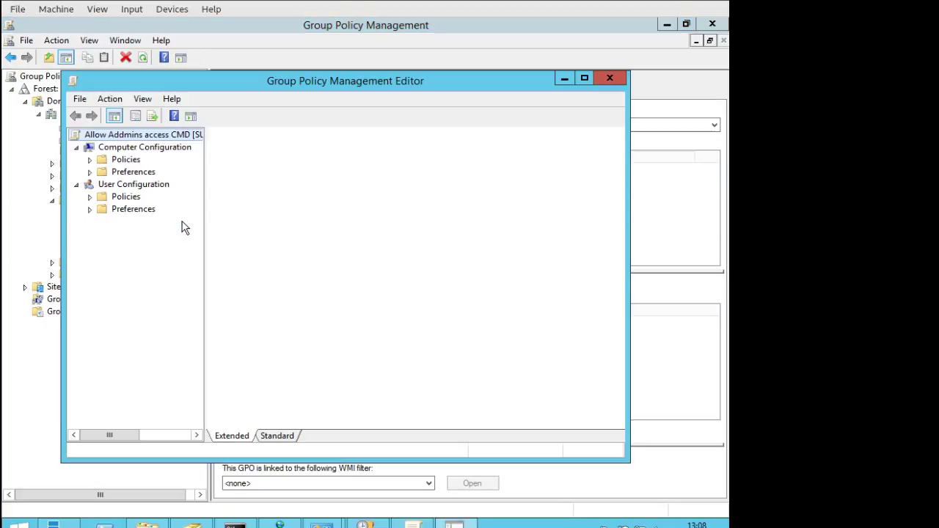
left_click(610, 77)
Step: Correct the spelling in the new GPO's name so it reads "Allow Admins access CMD"
left_click(117, 211)
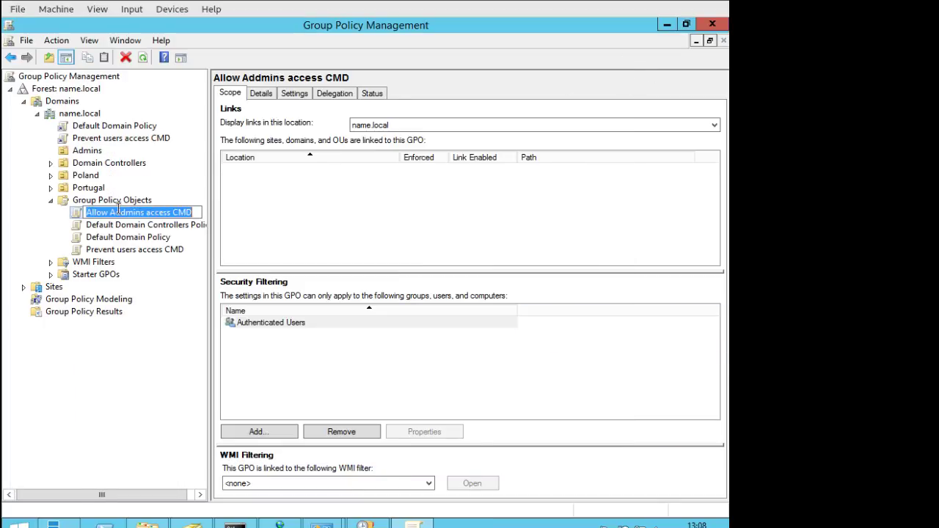
left_click(121, 211)
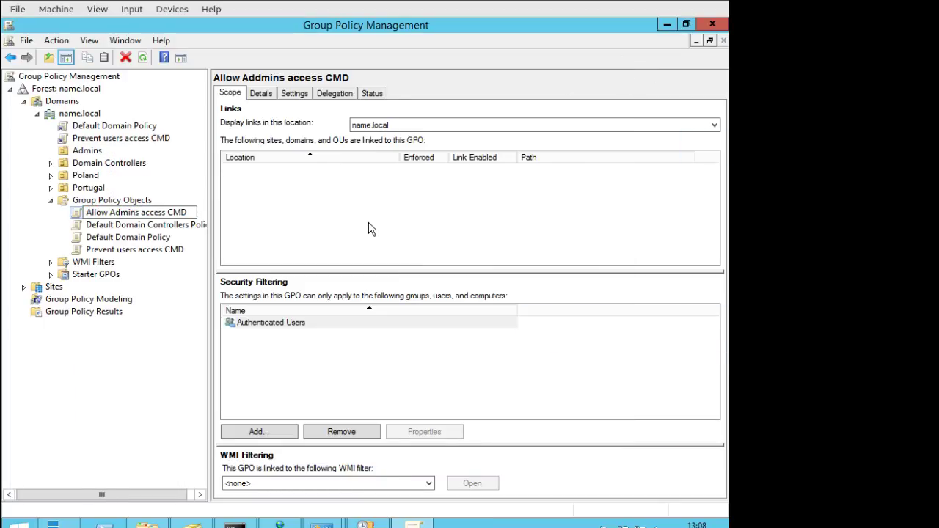
key("Delete")
key("Return")
Step: Open the Allow Admins access CMD GPO for editing and list all User Configuration administrative template settings in the Standard view
right_click(142, 212)
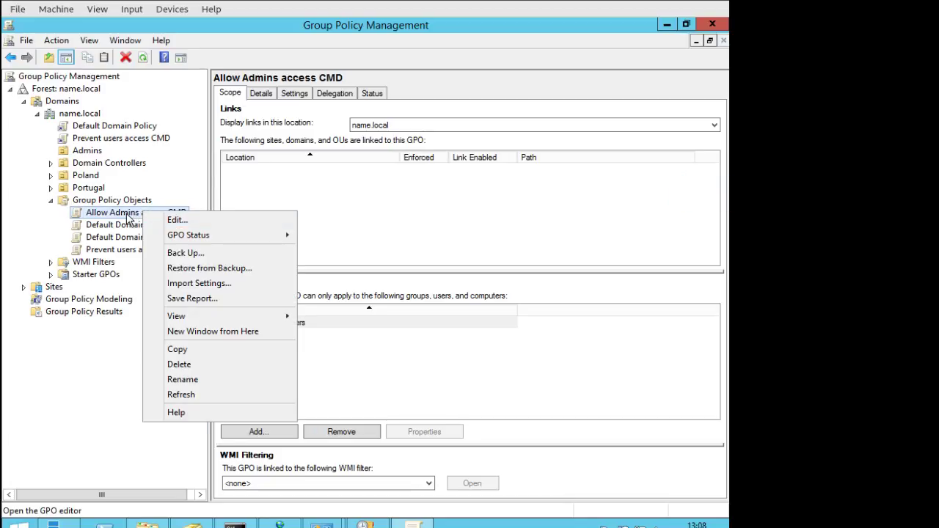
left_click(186, 222)
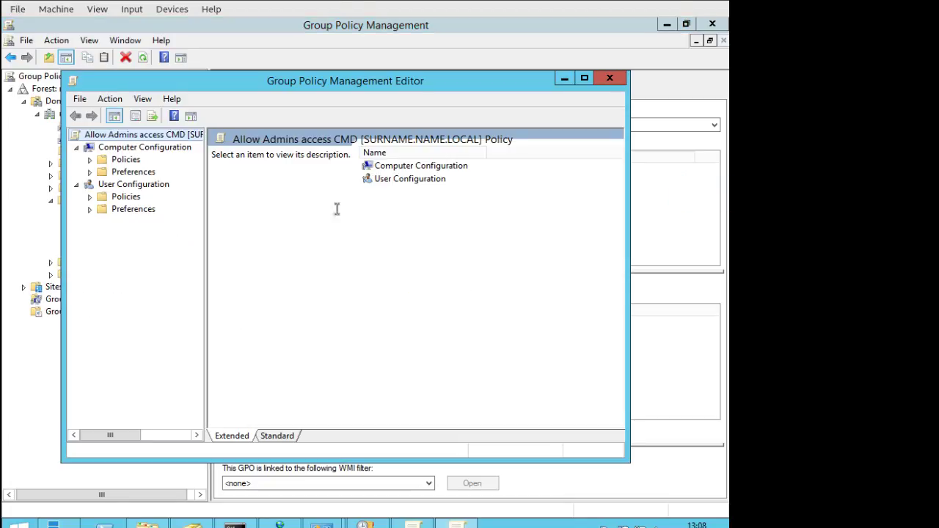
left_click(89, 196)
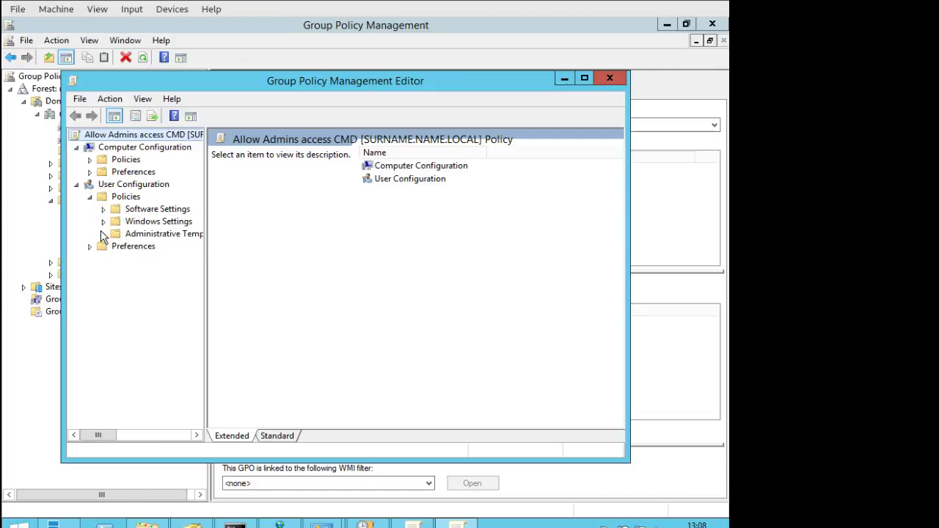
left_click(103, 234)
left_click(162, 335)
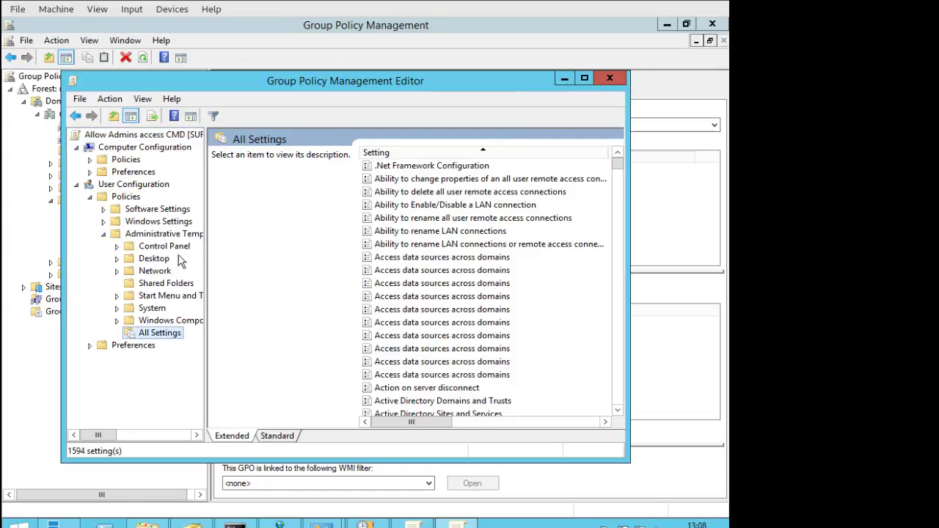
left_click(279, 435)
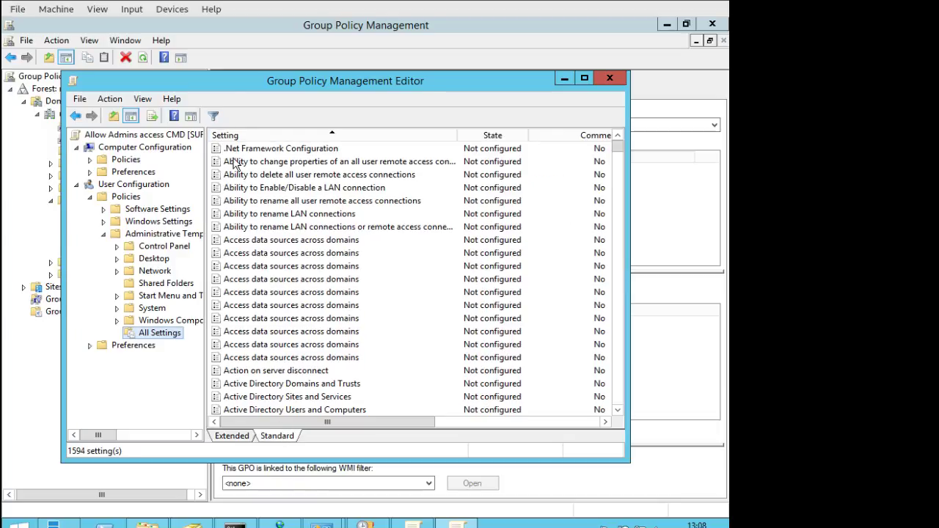
Step: Filter the administrative template settings by the keyword cmd
left_click(214, 117)
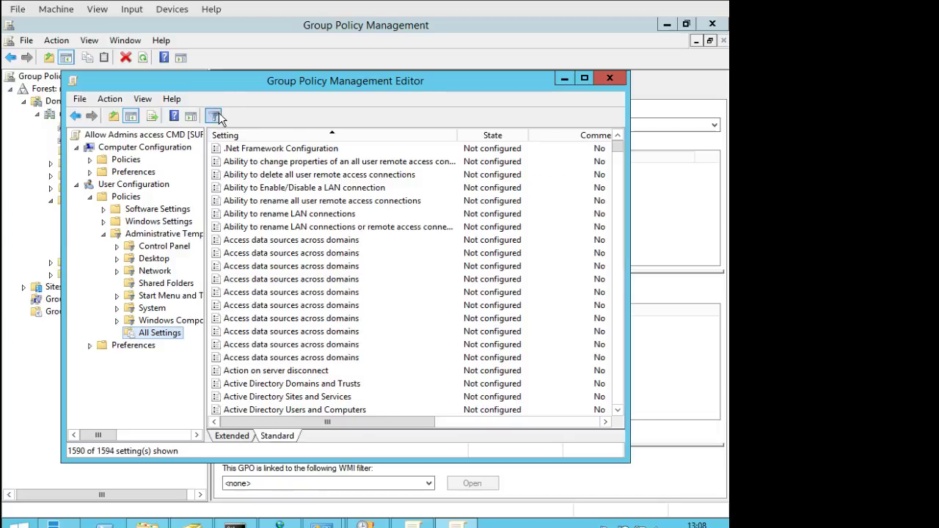
left_click(110, 100)
left_click(144, 132)
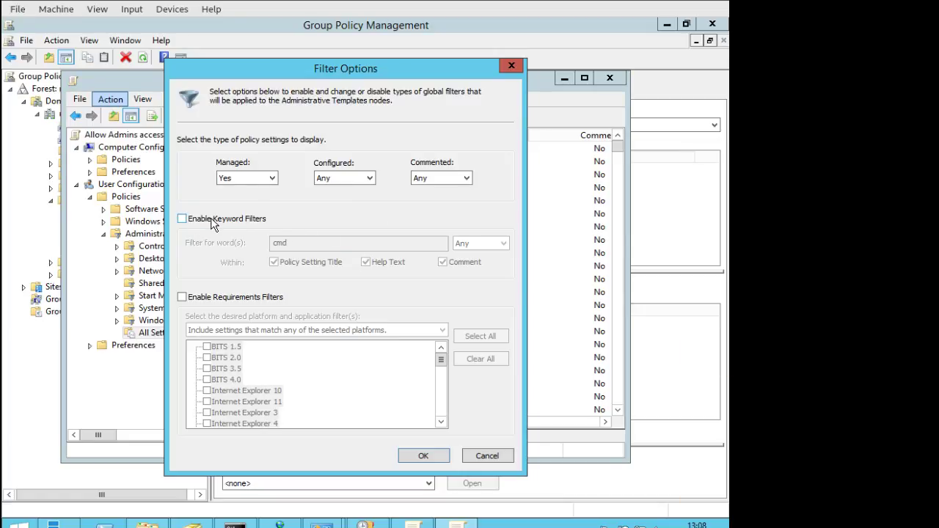
left_click(211, 220)
left_click(423, 455)
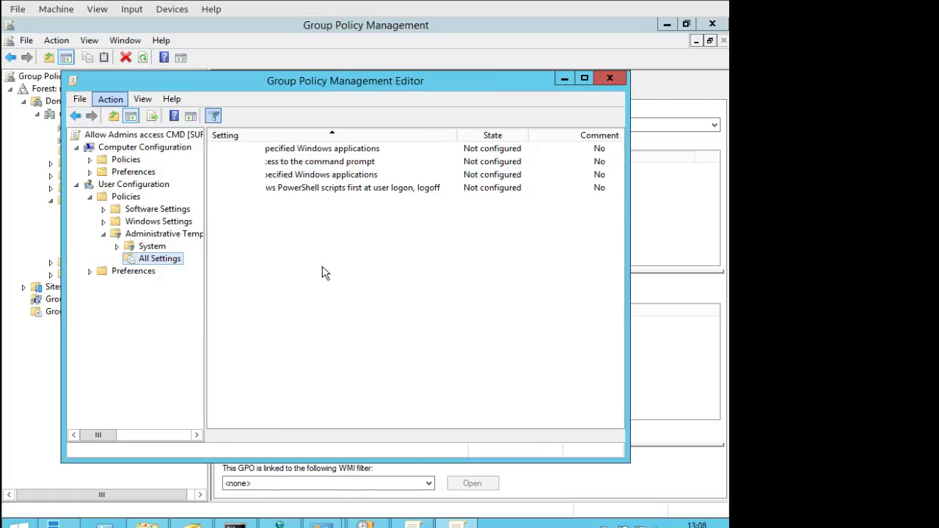
Step: Open the Prevent access to the command prompt setting and add a comment with the author's name, 27/2/2018 and "Counter GPO allow Admisn to access CMD"
left_click(270, 163)
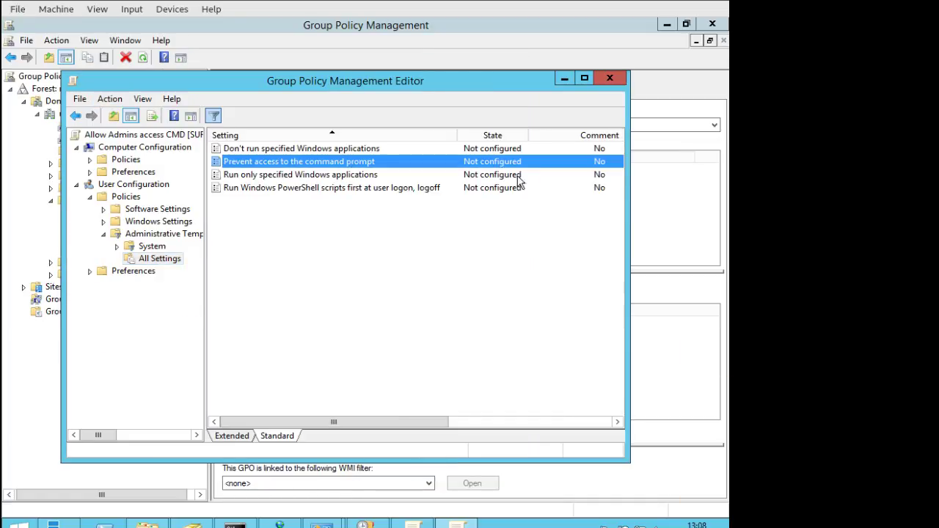
right_click(307, 166)
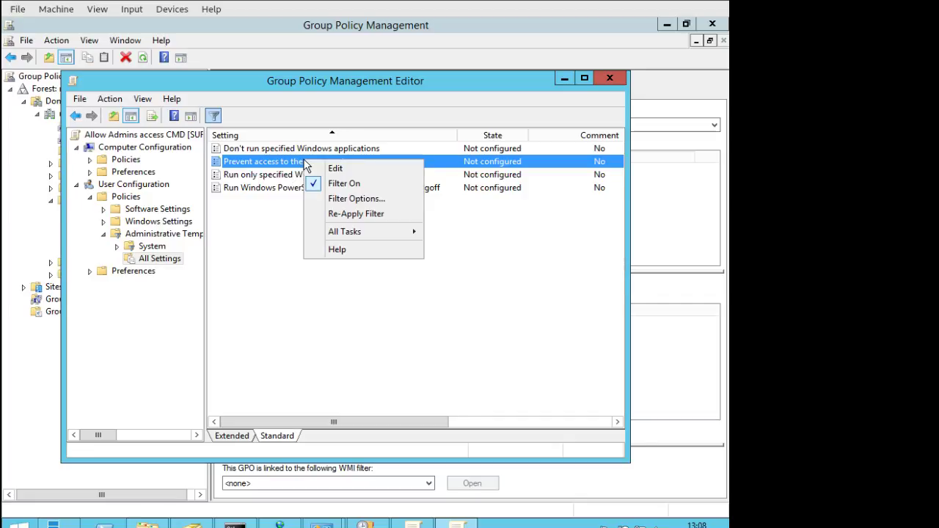
left_click(350, 169)
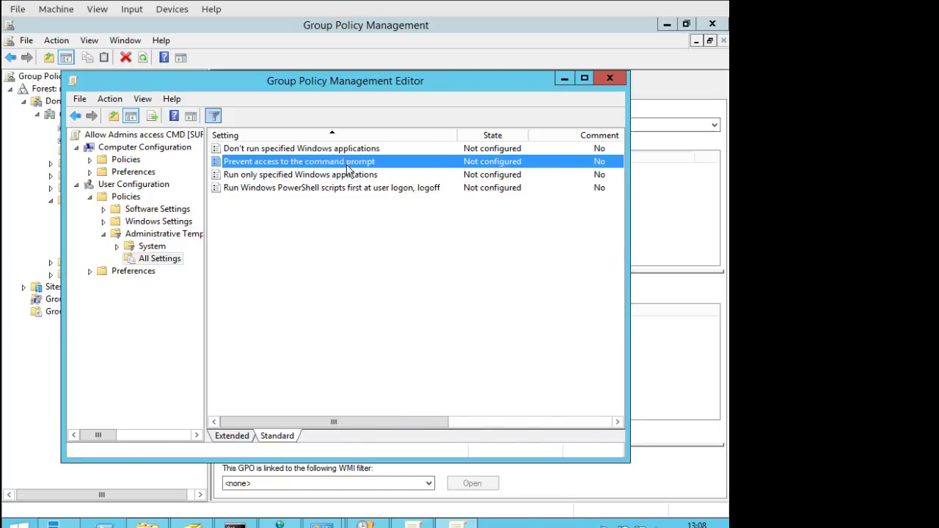
left_click(305, 171)
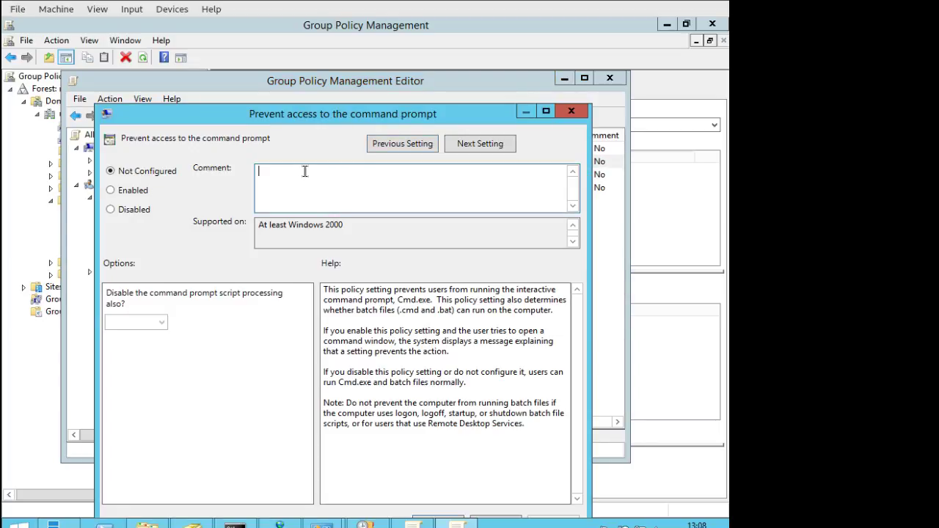
type("FRuela 2")
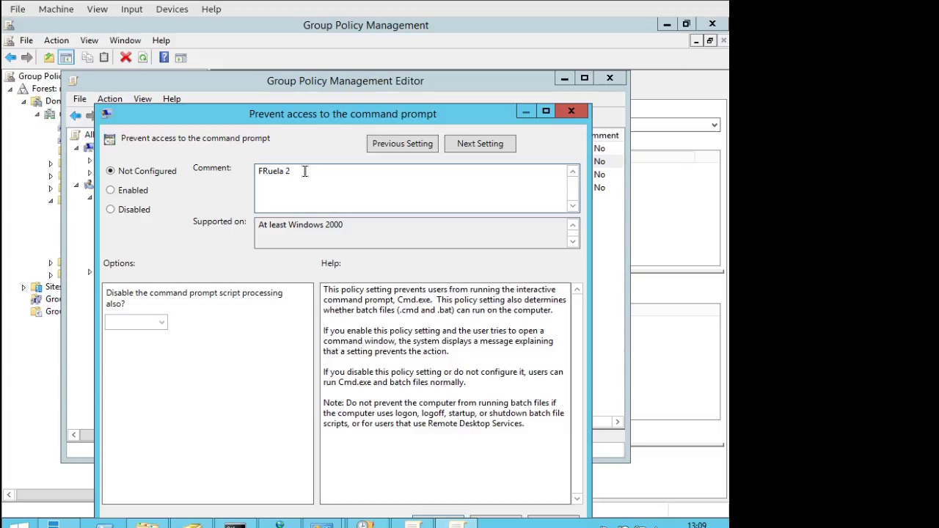
type("7/2/2018")
key("Return")
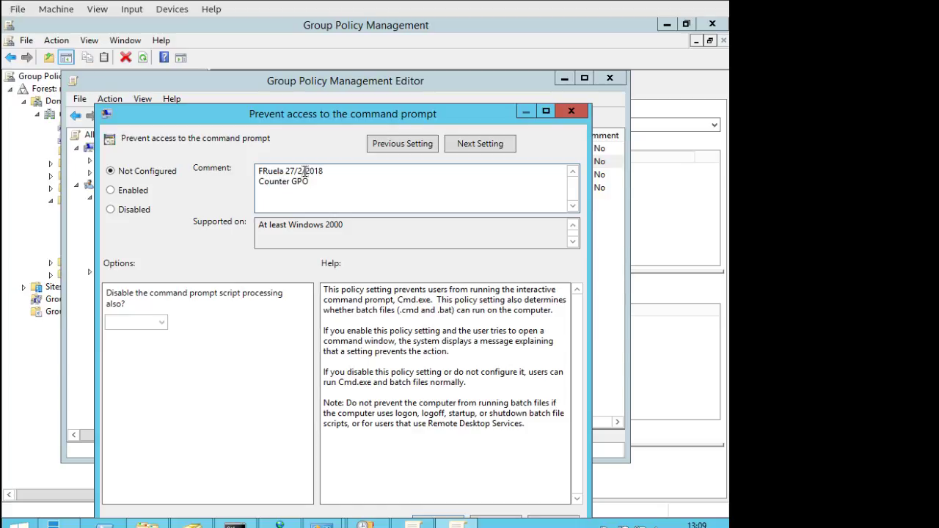
type("Counter GPO allow Admisn to aa")
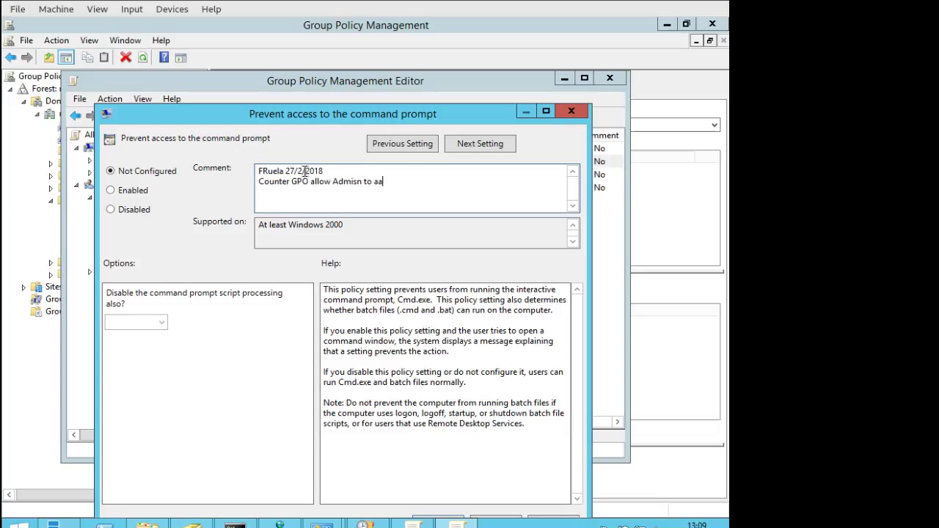
type("ccess")
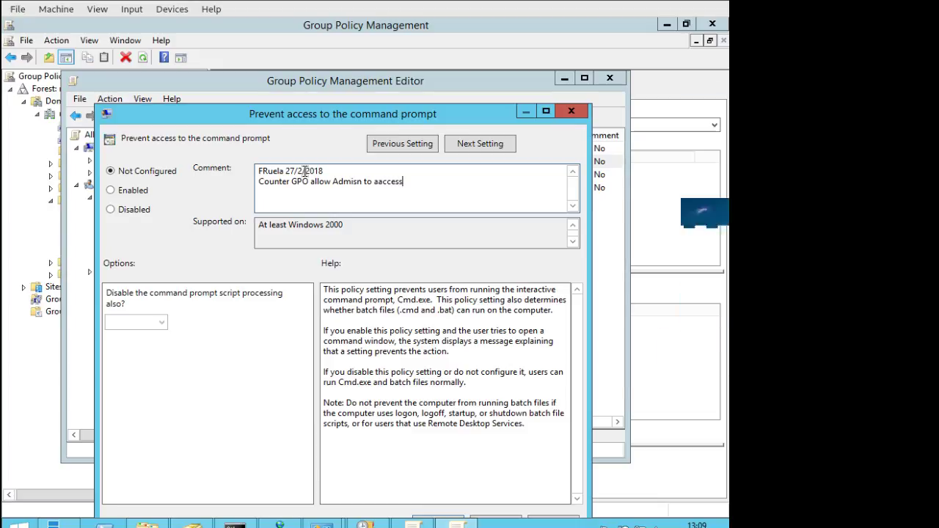
key("Left")
key("BackSpace")
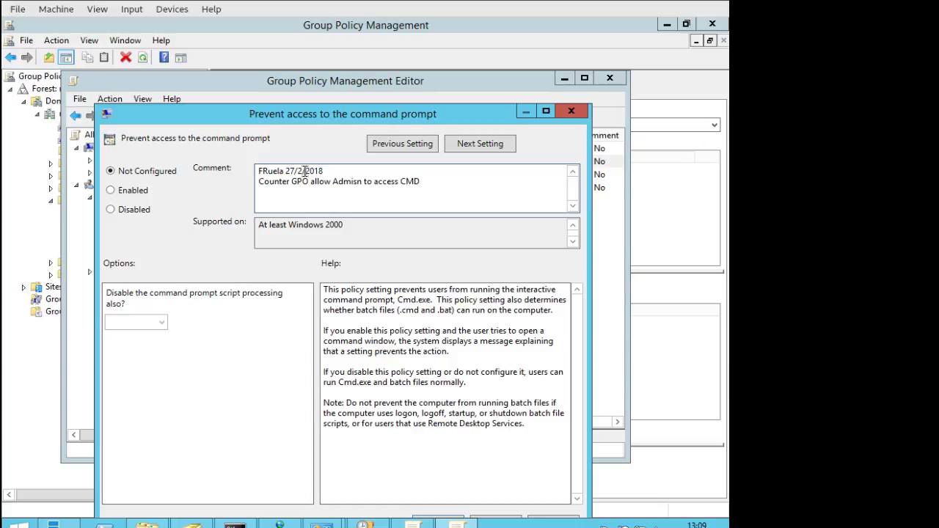
Step: Set Prevent access to the command prompt to Disabled and save the setting
left_click(117, 210)
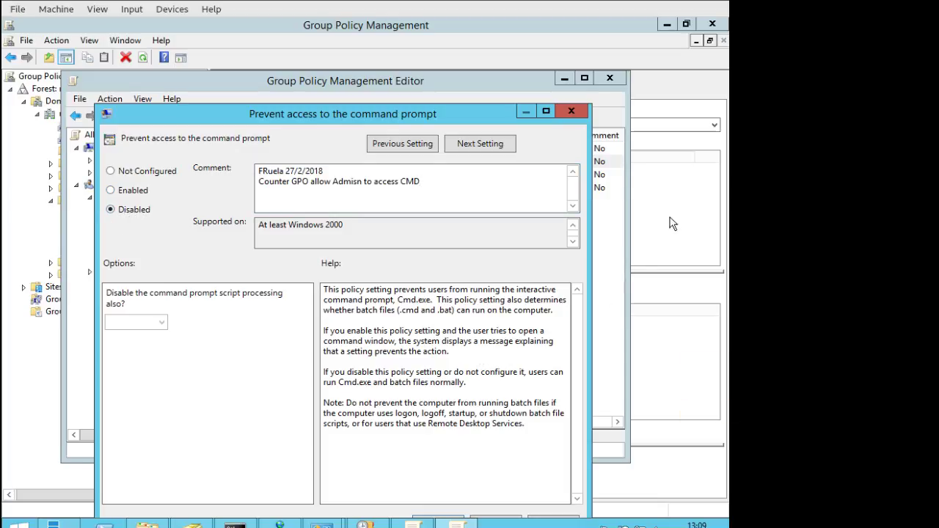
left_click_drag(404, 113, 404, 51)
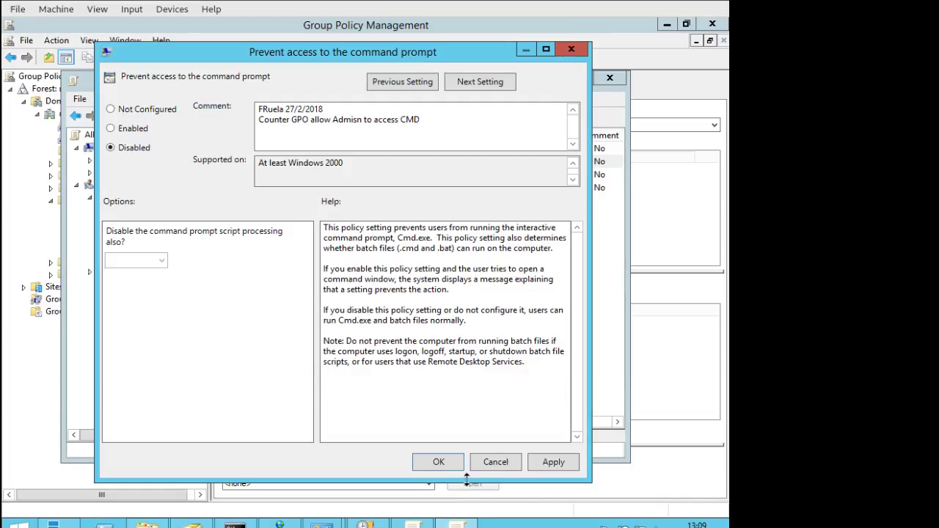
left_click(439, 463)
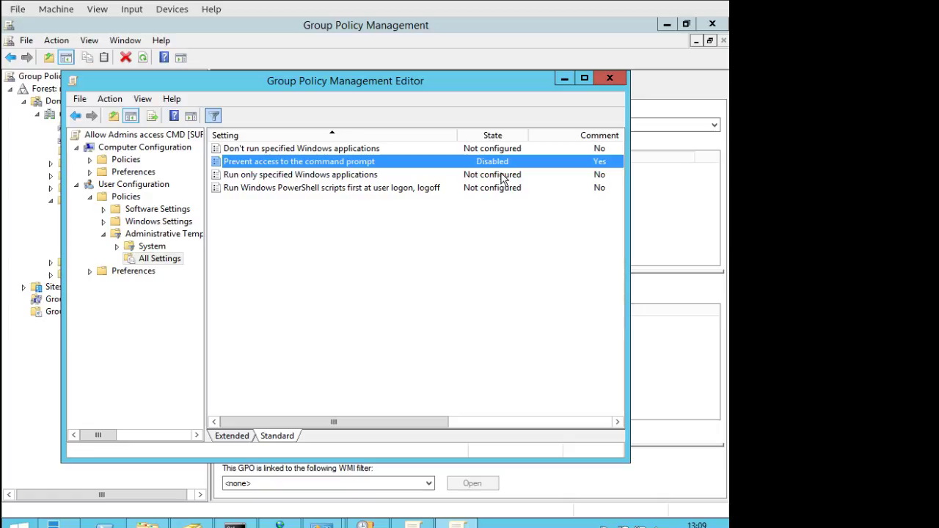
Step: Close the policy editor, switch to the Windows 10 client and sign out the current user
left_click(610, 78)
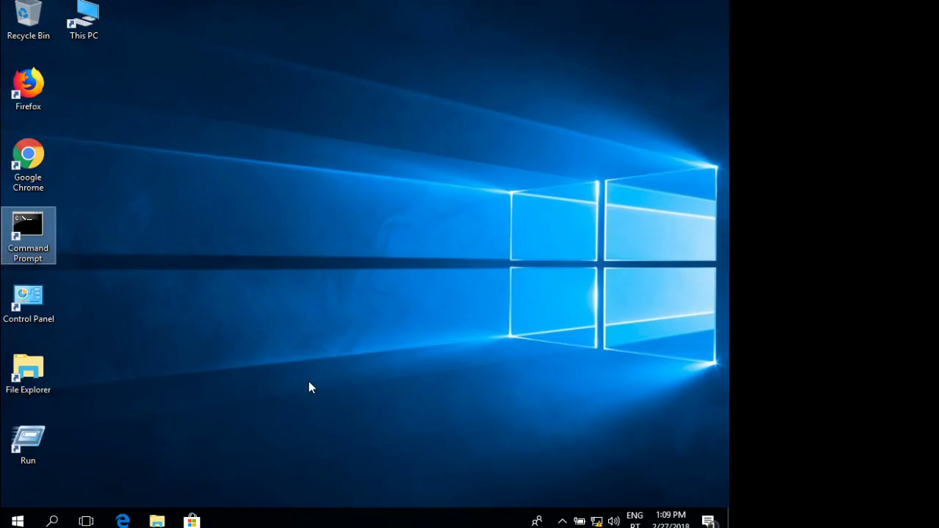
left_click(18, 521)
left_click(17, 432)
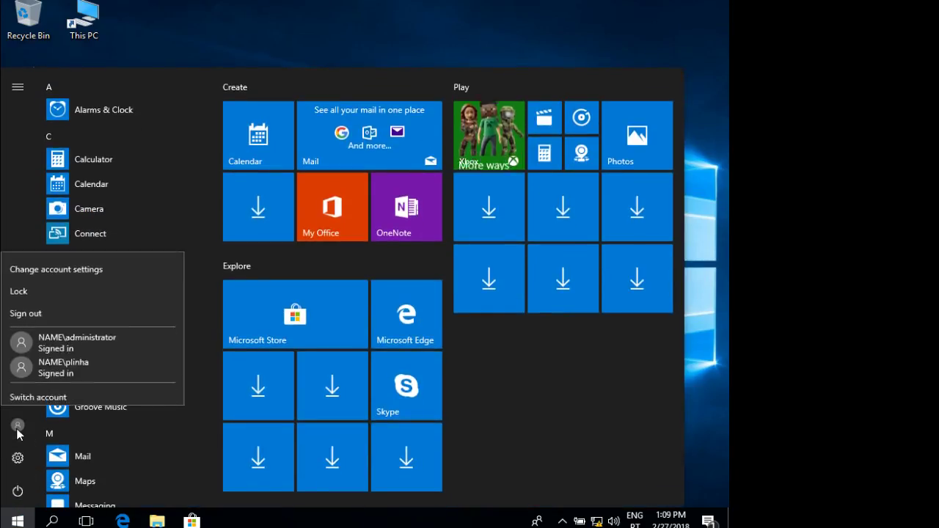
left_click(36, 308)
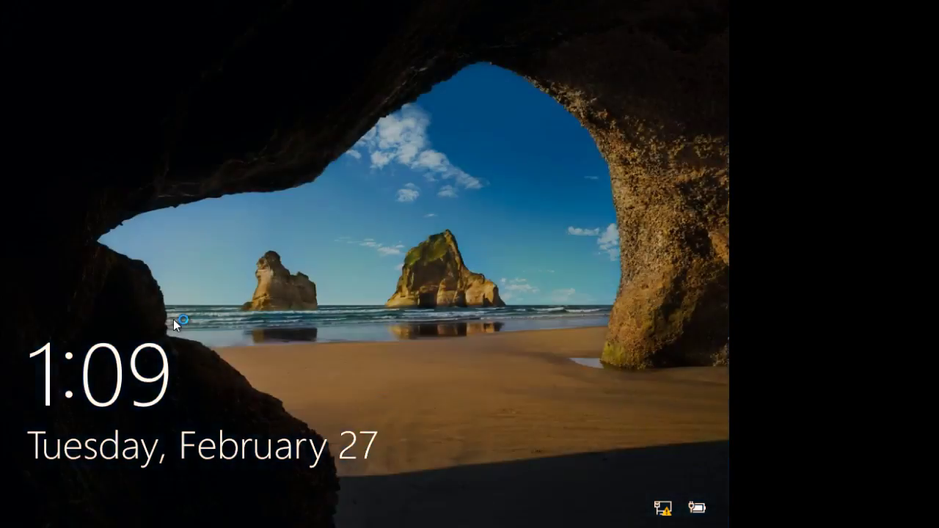
Step: Sign in to the Windows 10 client as NAME\administrator, entering the account password
left_click(251, 292)
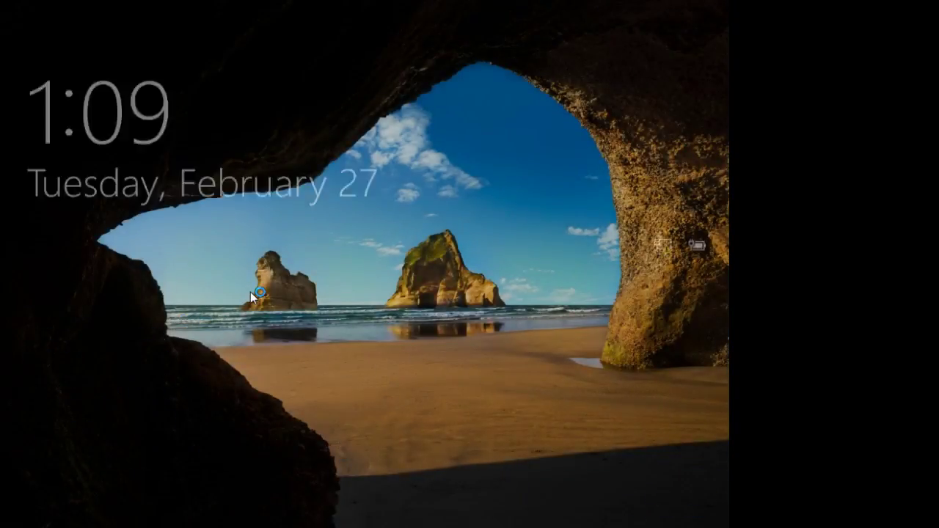
left_click(130, 429)
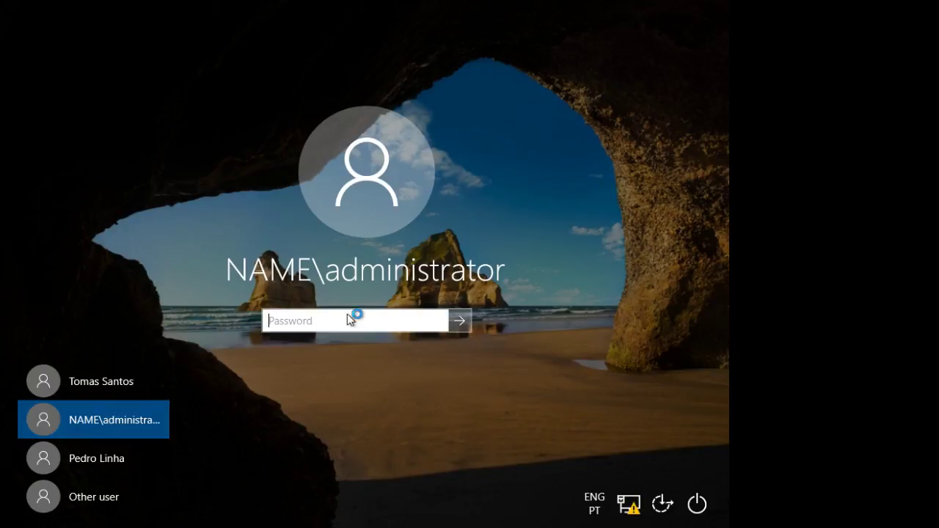
type("****")
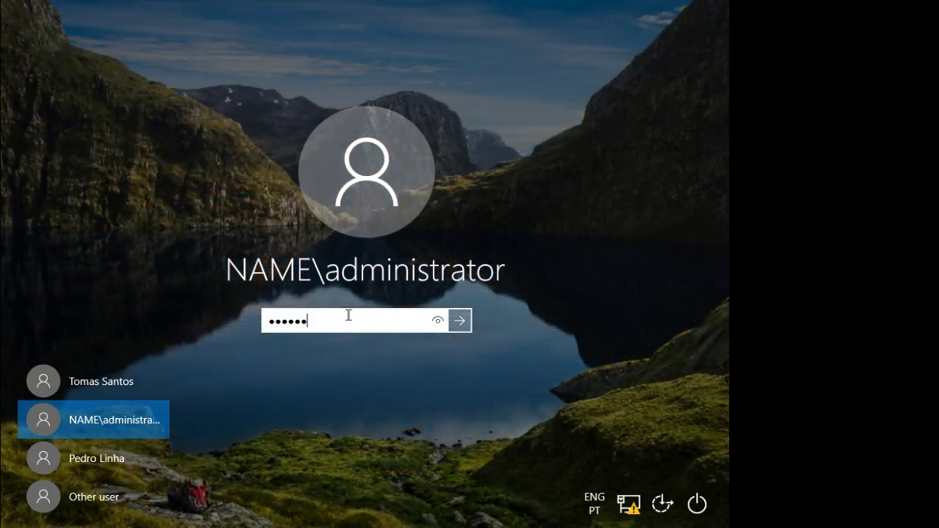
type("**")
key("Return")
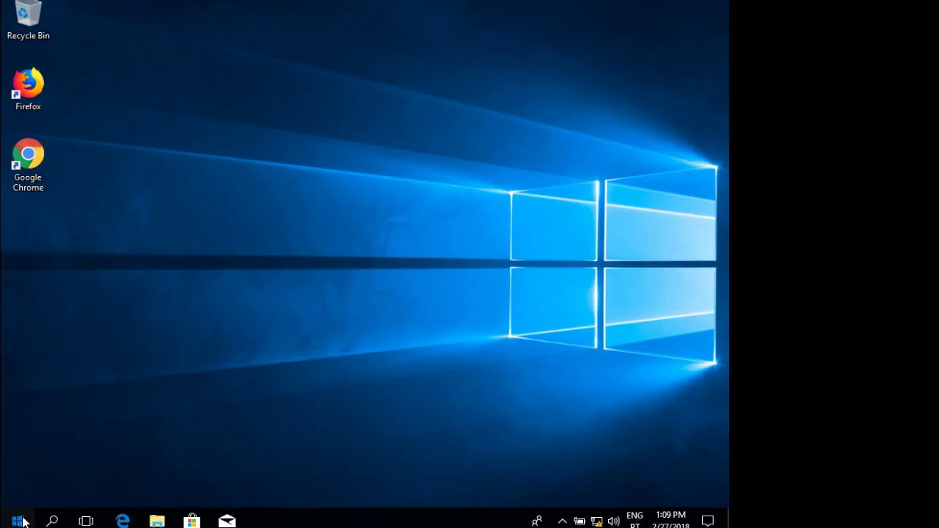
Step: Sign the administrator account out of the Windows 10 client
left_click(18, 521)
left_click(18, 426)
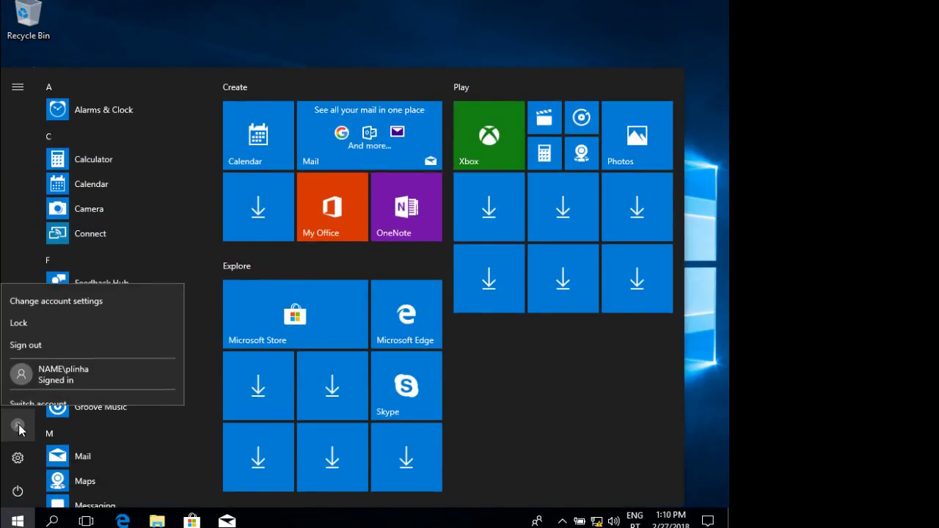
left_click(22, 331)
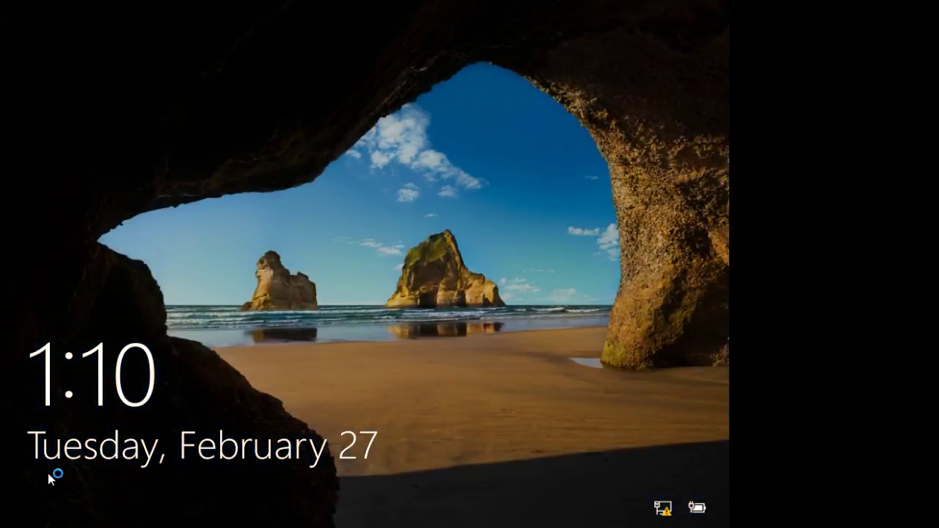
Step: Sign in through Other user as name\administrator, entering the account password
left_click(47, 474)
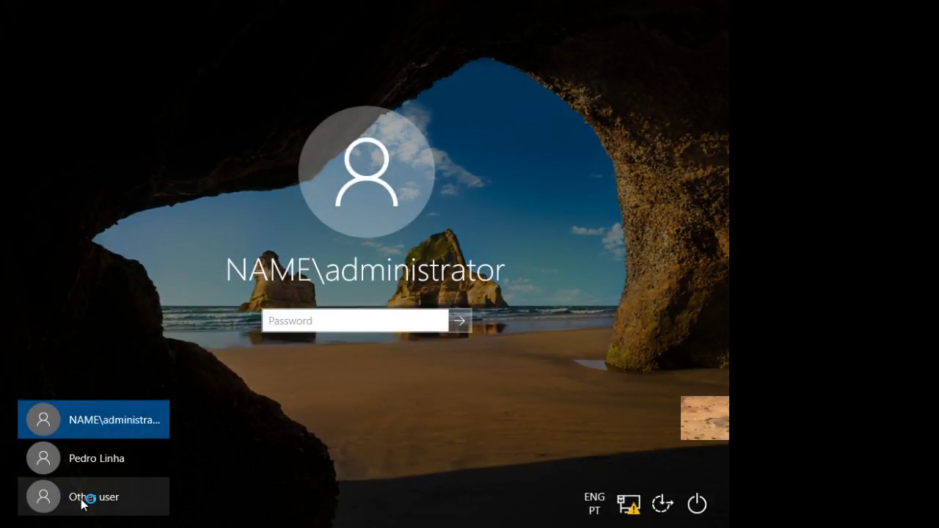
left_click(83, 502)
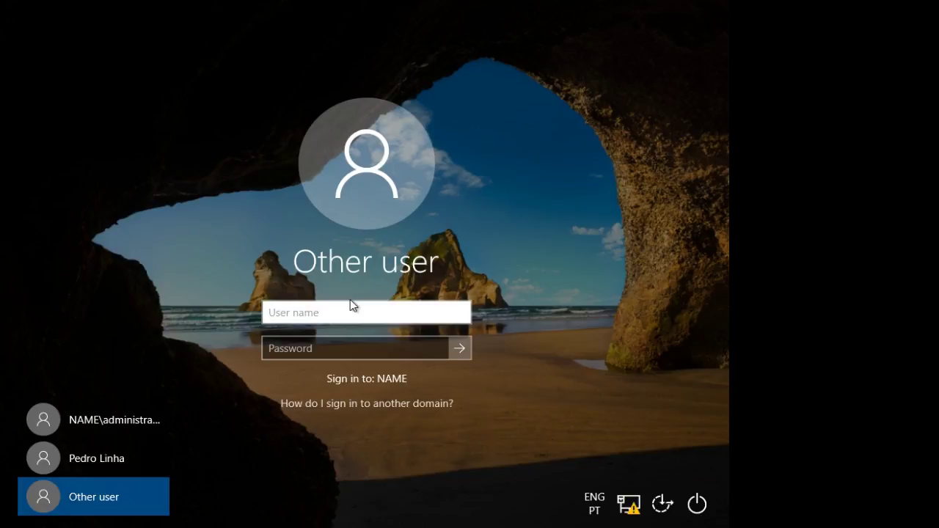
type("name\\administrator")
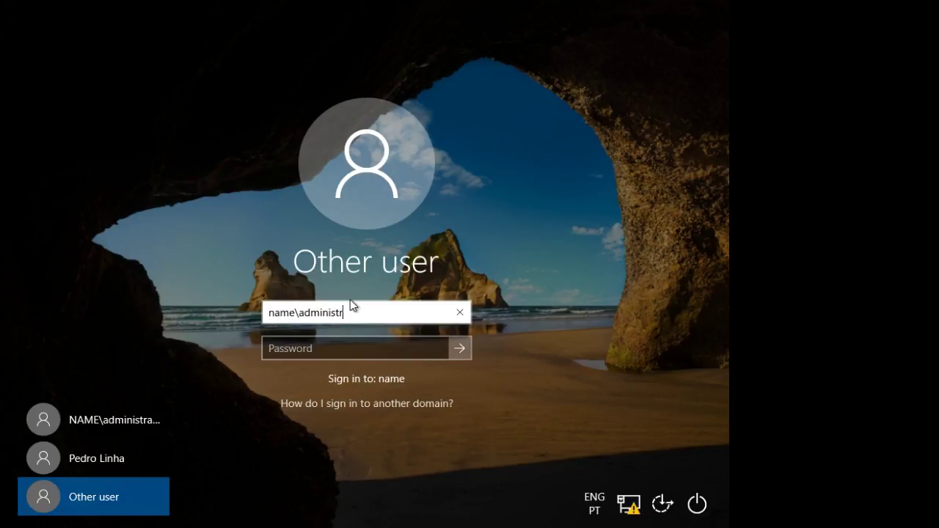
left_click(355, 350)
type("********")
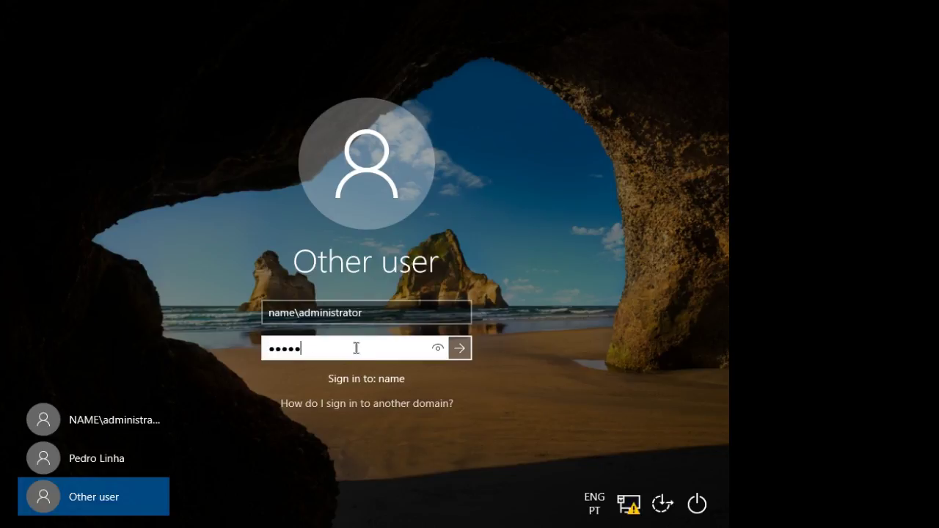
key("Return")
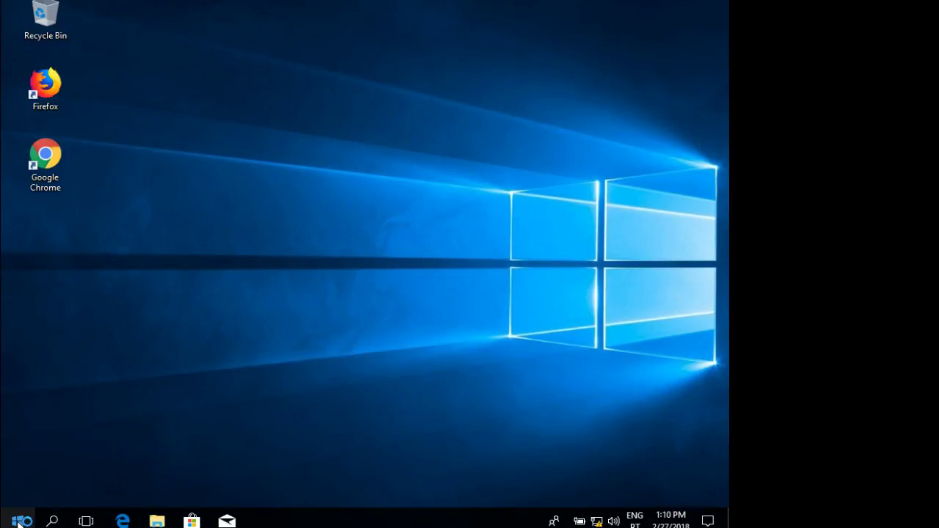
Step: Copy all the Windows System shortcuts, from Command Prompt to This PC, to the desktop and test opening Command Prompt from there
left_click(20, 520)
type("cmd")
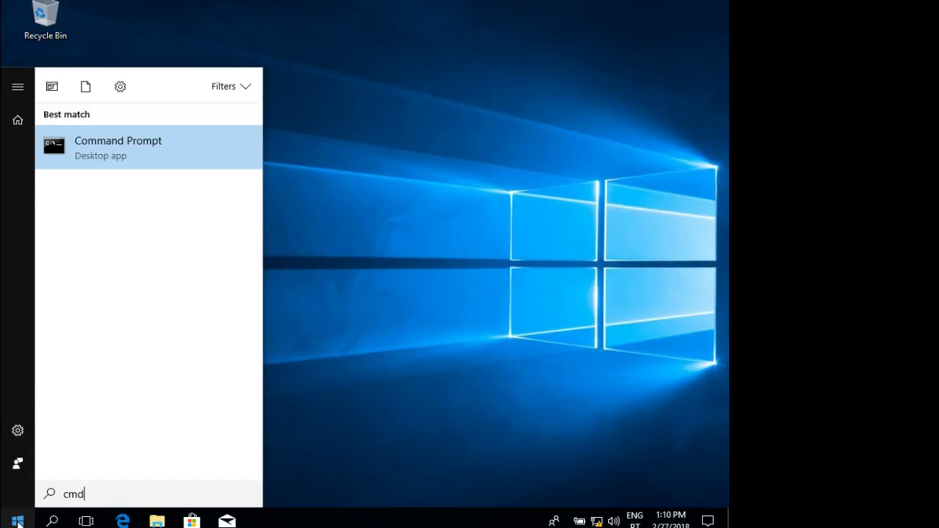
right_click(126, 157)
left_click(202, 189)
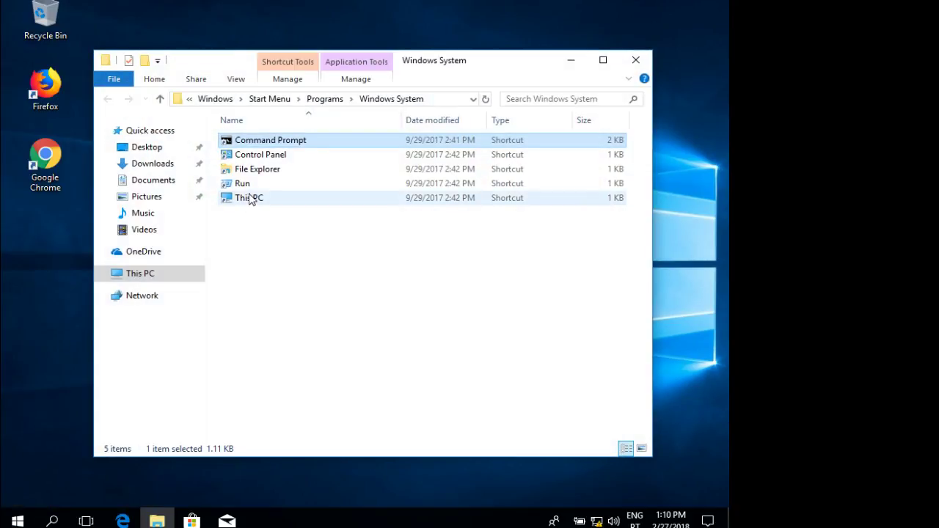
left_click(250, 198, "shift")
left_click_drag(250, 198, 49, 274)
double_click(33, 286)
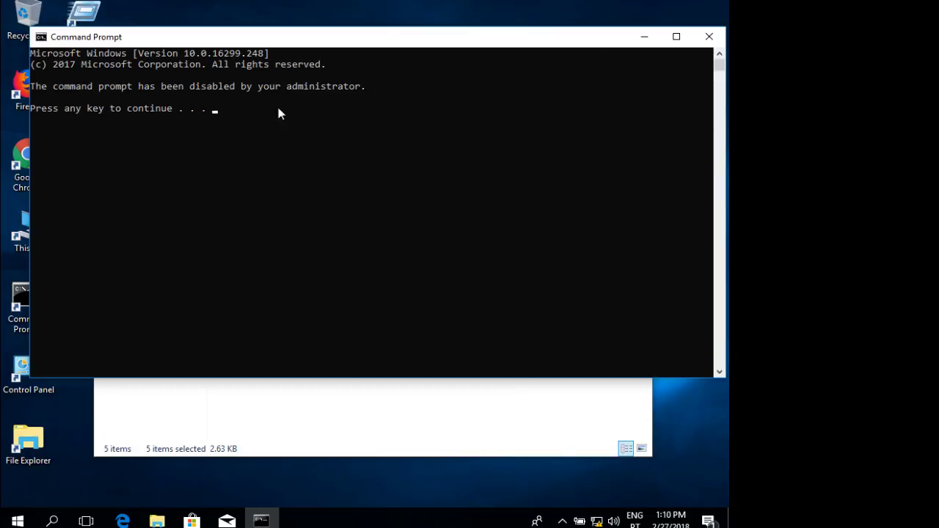
left_click(709, 36)
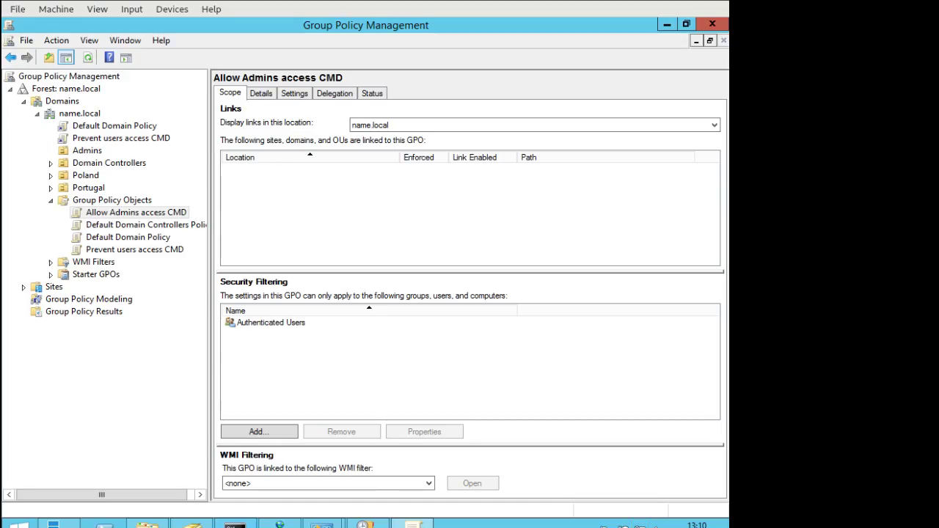
Step: Switch to the server's command prompt and run gpupdate /force to refresh the policies
left_click(235, 525)
key("Up")
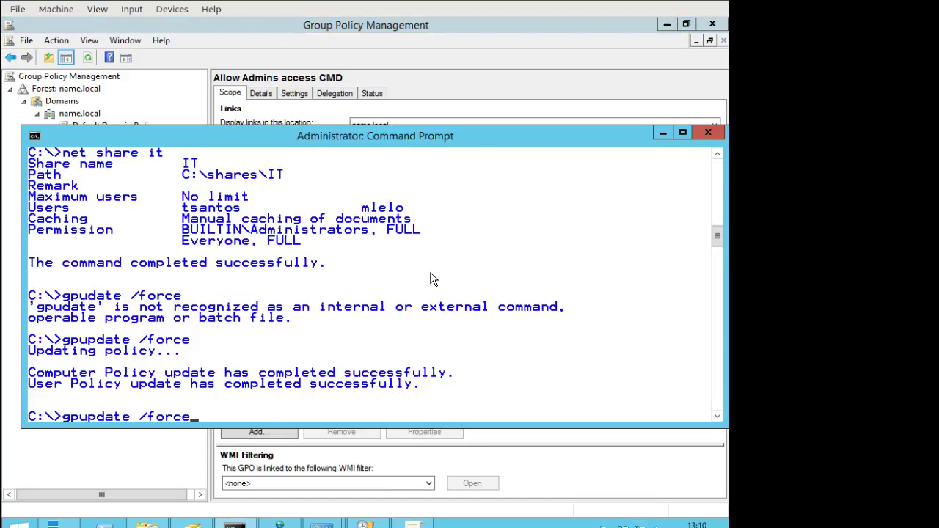
key("Return")
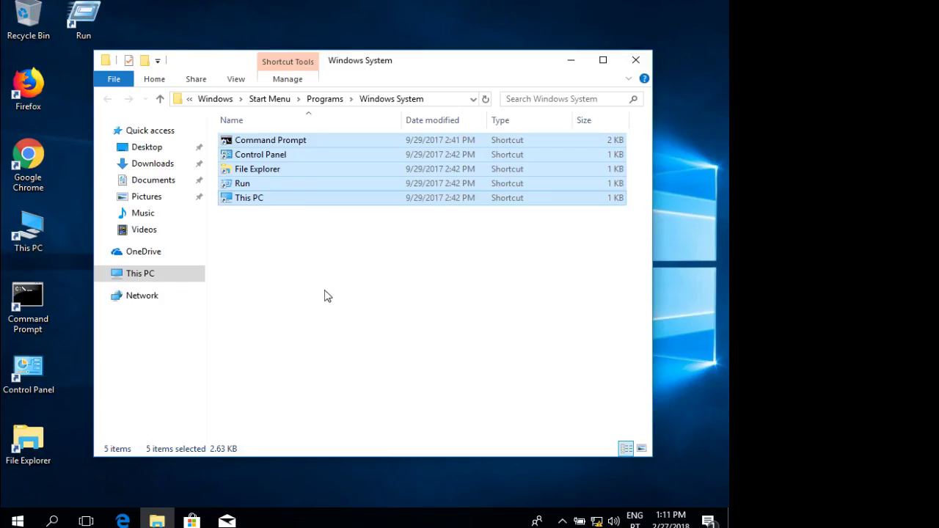
Step: Return to the Windows 10 client, close the Windows System folder window and sign out
left_click(325, 294)
left_click(636, 61)
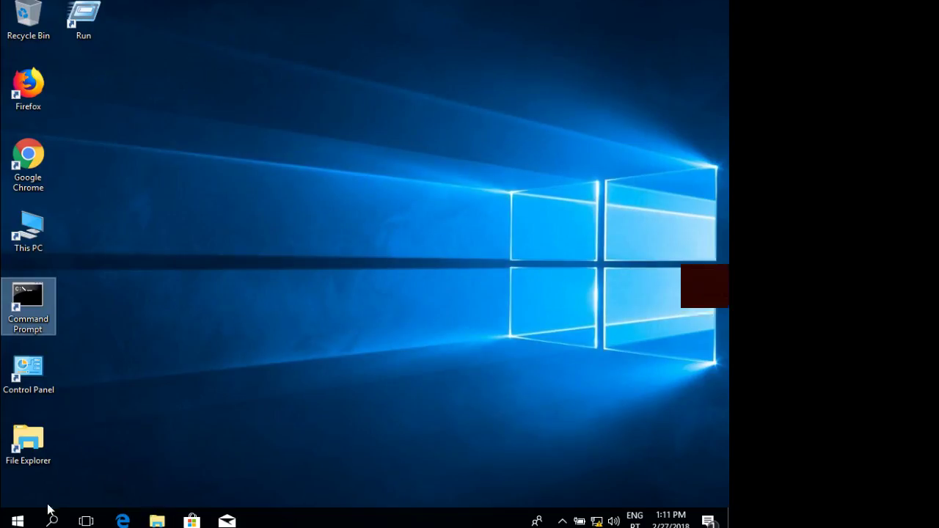
left_click(26, 520)
left_click(18, 426)
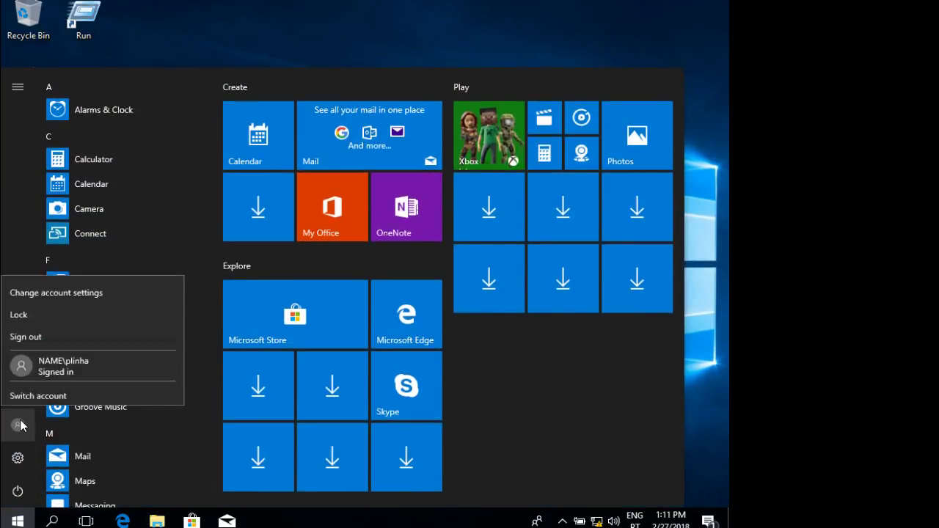
left_click(39, 332)
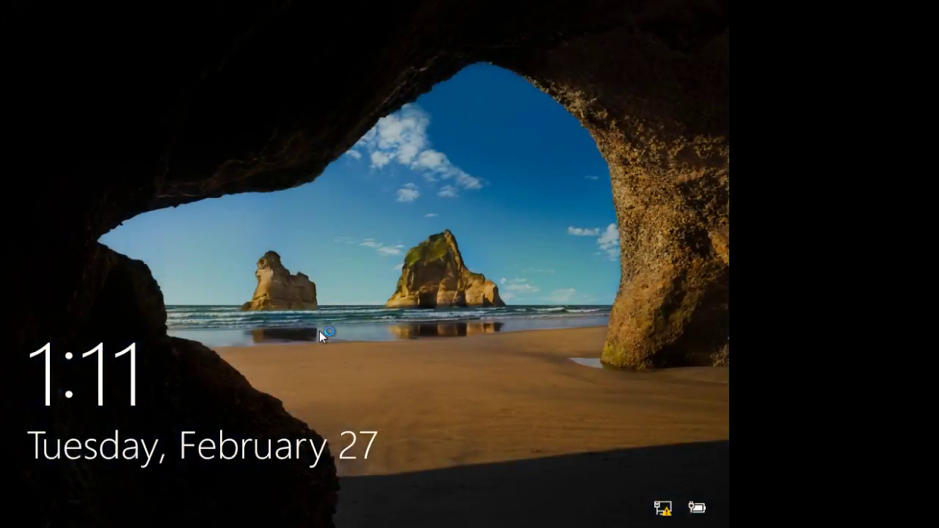
Step: Sign back in as NAME\Administrator with the account password and test whether Command Prompt can be used
left_click(319, 330)
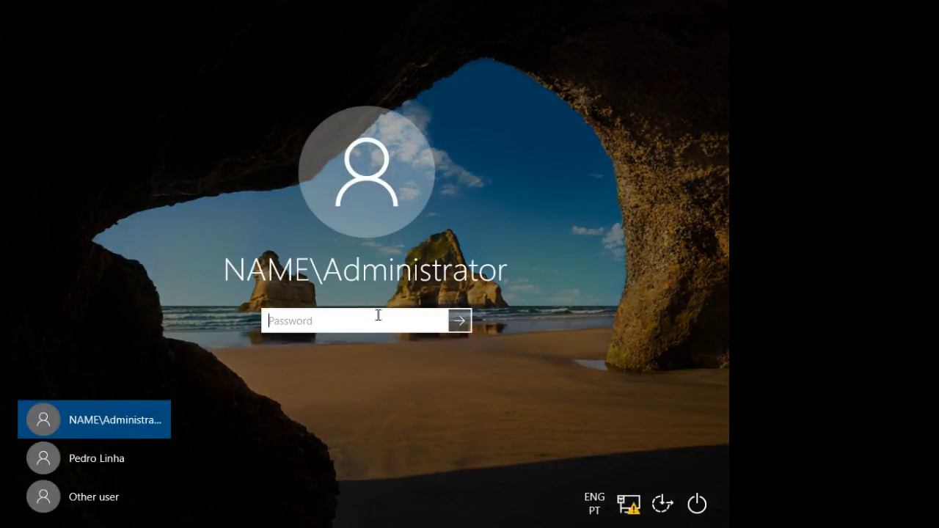
type("••••••••")
key("Return")
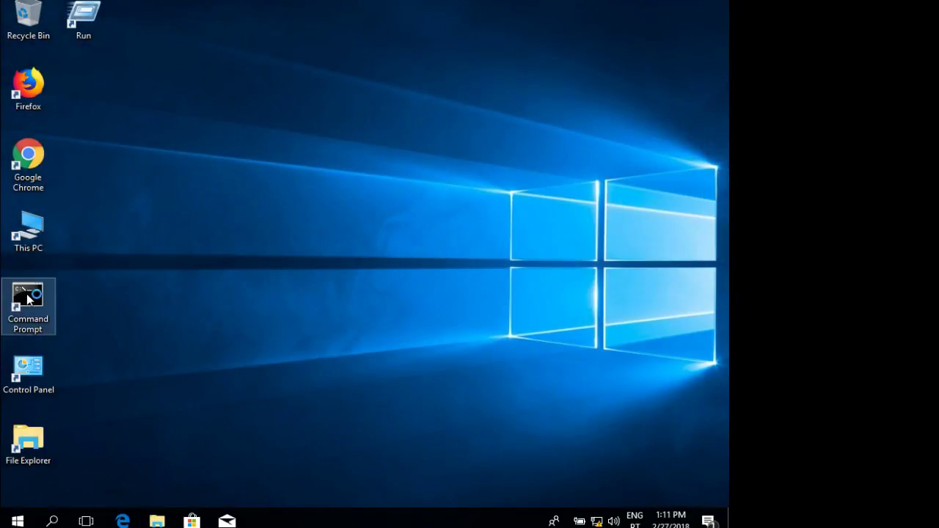
double_click(27, 295)
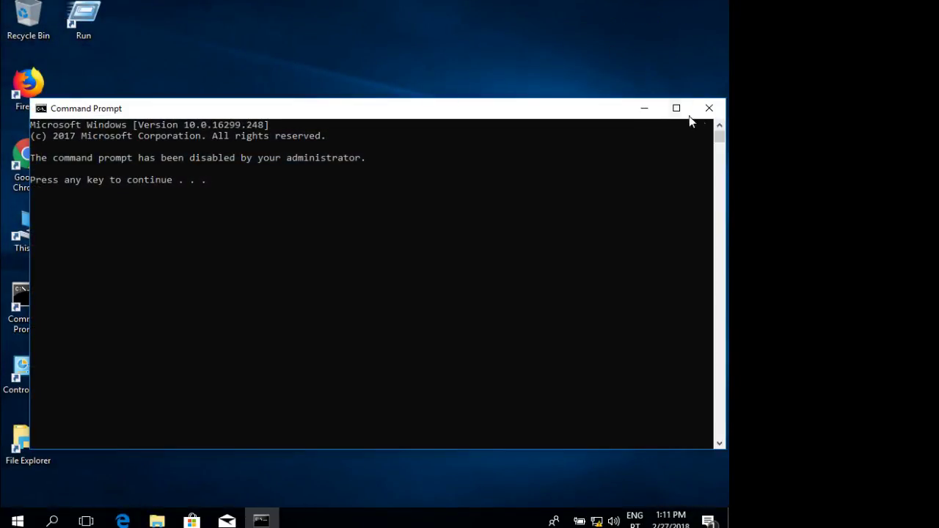
left_click(709, 108)
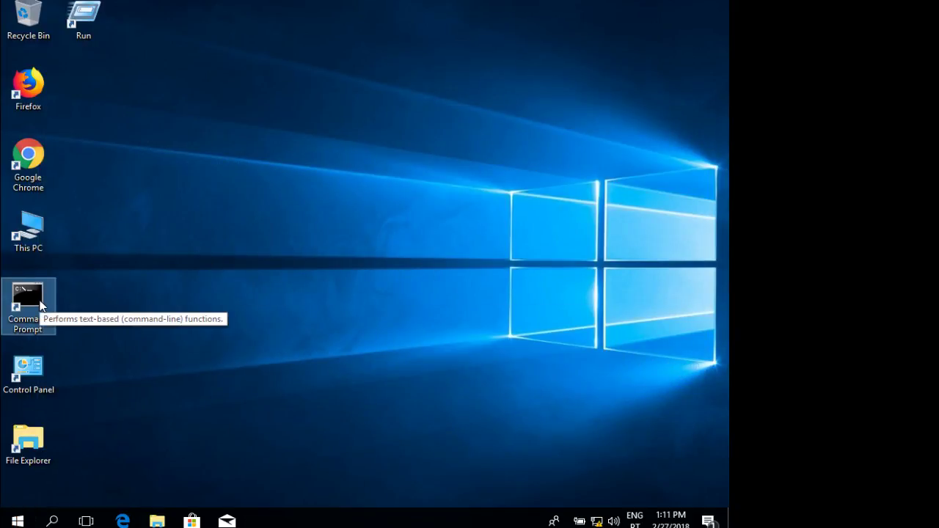
left_click(628, 178)
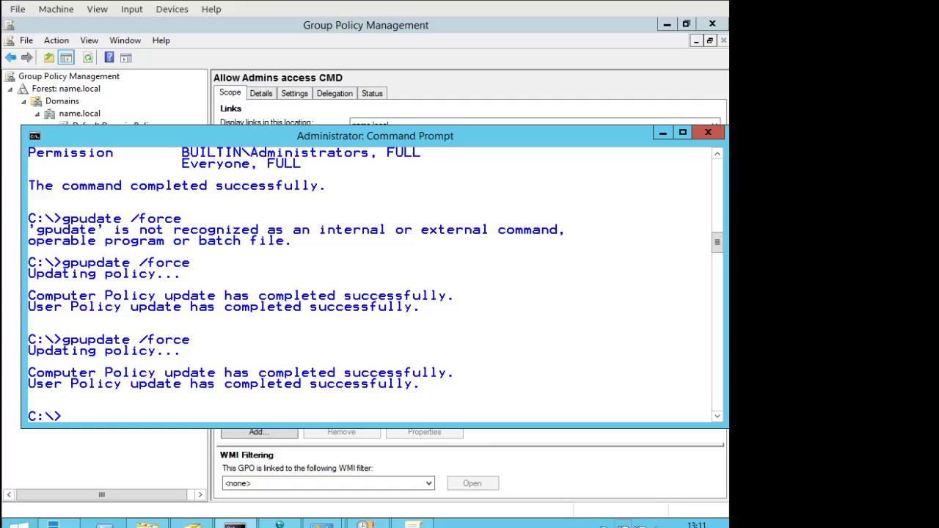
Step: Back on the server, dismiss the command prompt and link the existing Allow Admins access CMD GPO to the Admins OU
left_click(708, 132)
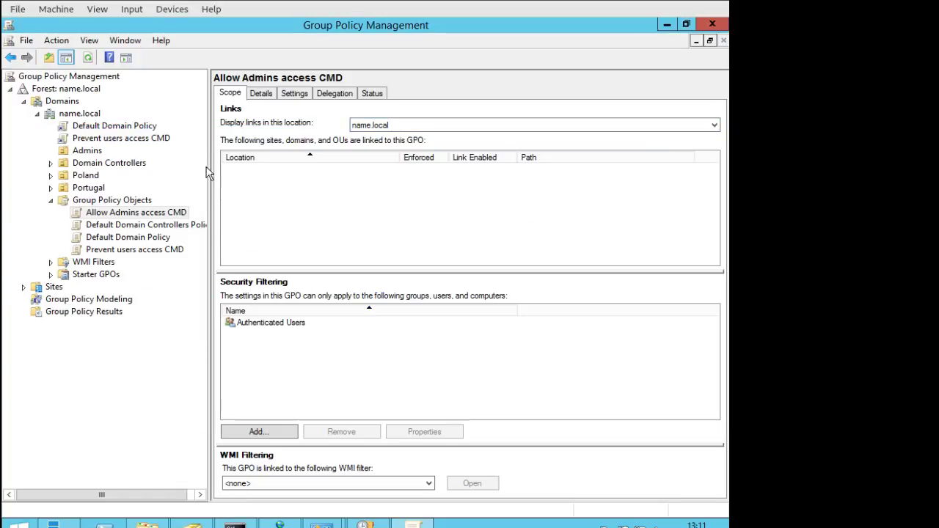
left_click(78, 153)
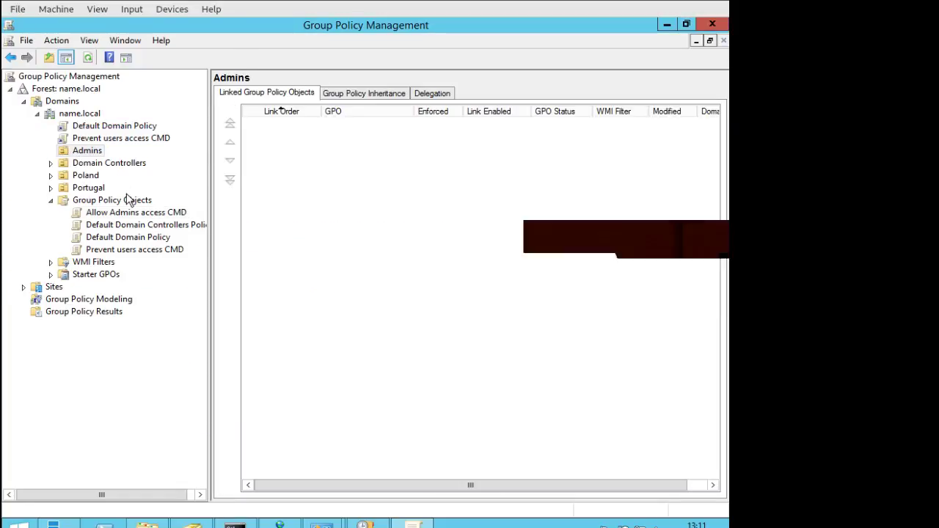
right_click(88, 150)
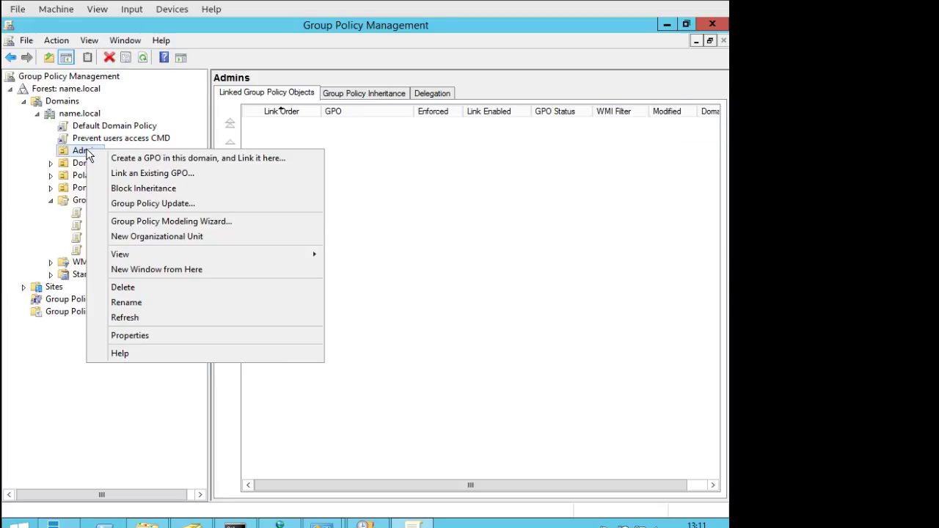
left_click(143, 180)
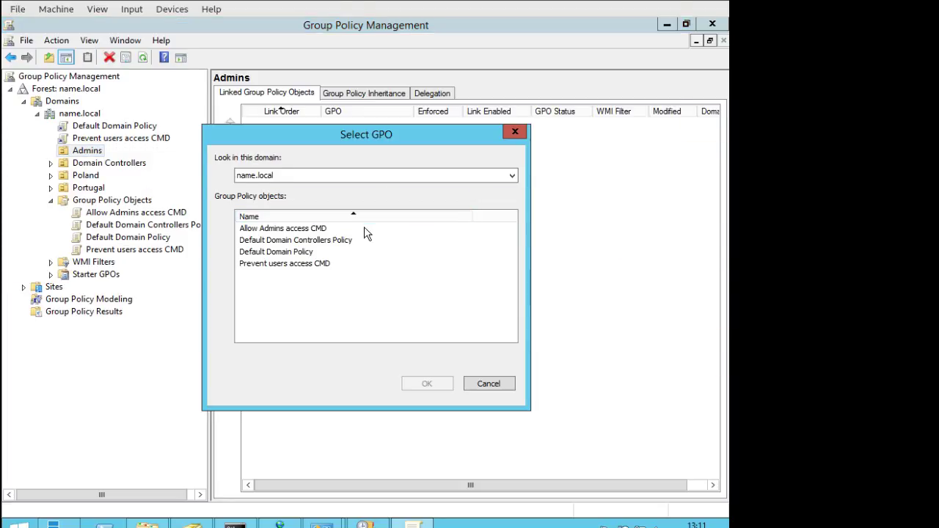
left_click(265, 229)
left_click(427, 384)
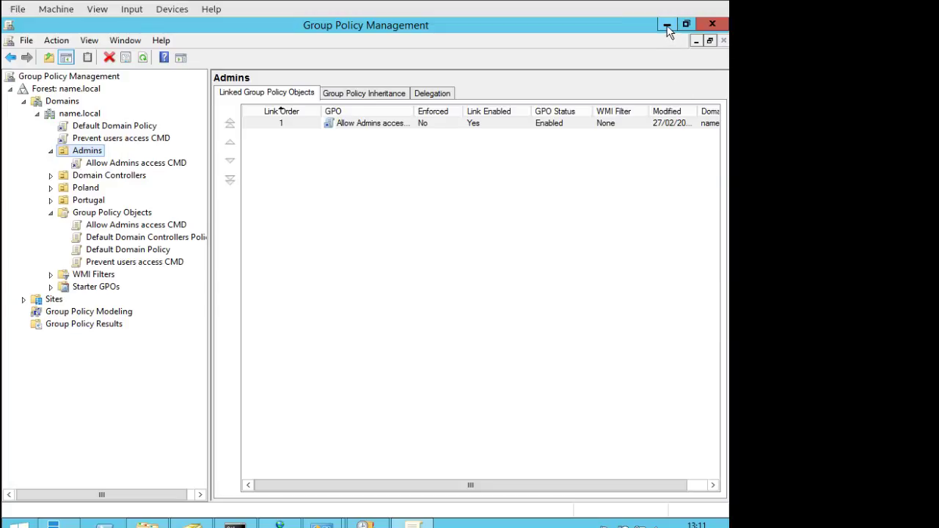
Step: Force another Group Policy refresh from the server's command prompt with gpupdate /force
key("alt+Tab")
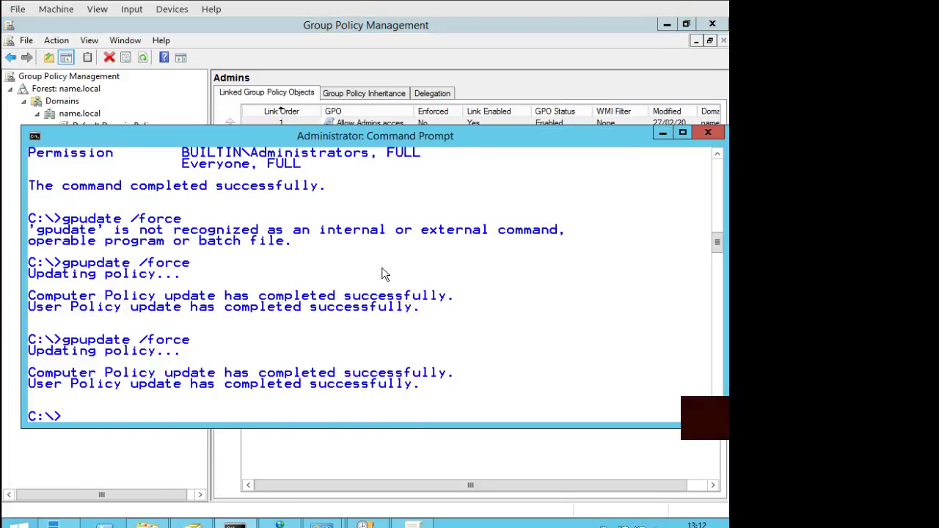
key("Up")
key("Return")
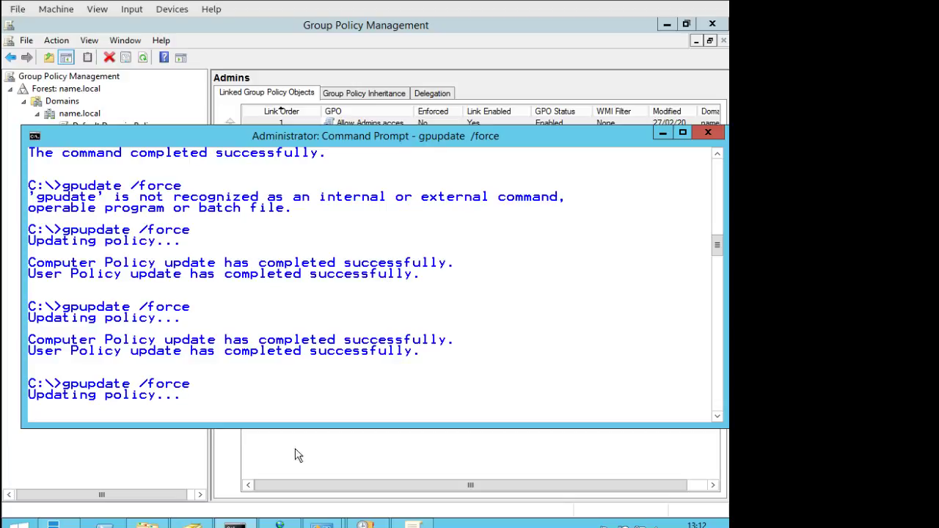
Step: Switch to the Windows 10 client and sign out of the current Administrator session
mouse_move(413, 524)
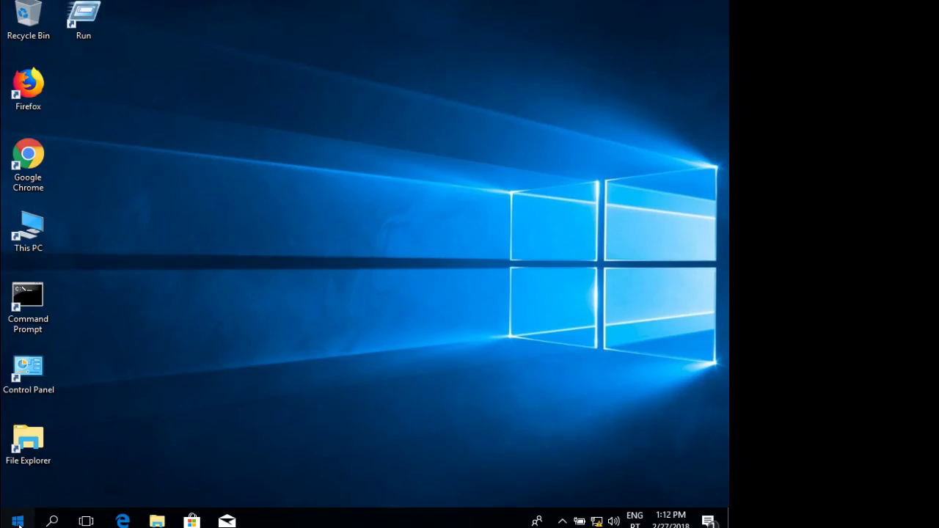
left_click(18, 521)
left_click(28, 422)
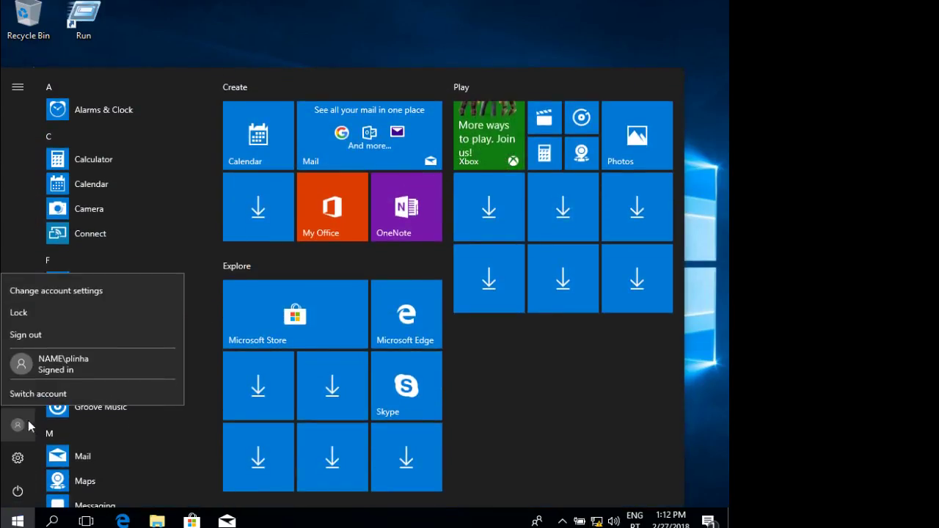
left_click(44, 336)
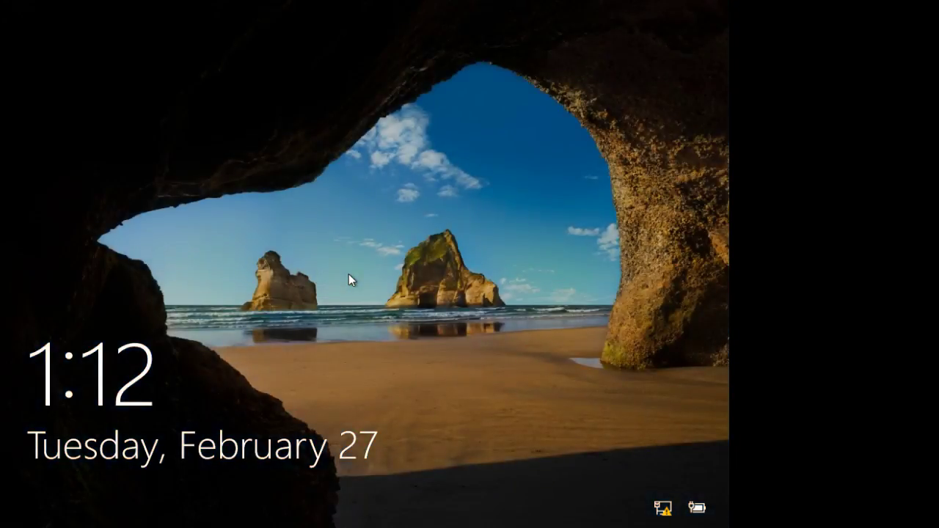
Step: Sign back in as NAME\Administrator with the account password, re-entering it if rejected, and test whether Command Prompt can be used
left_click(349, 274)
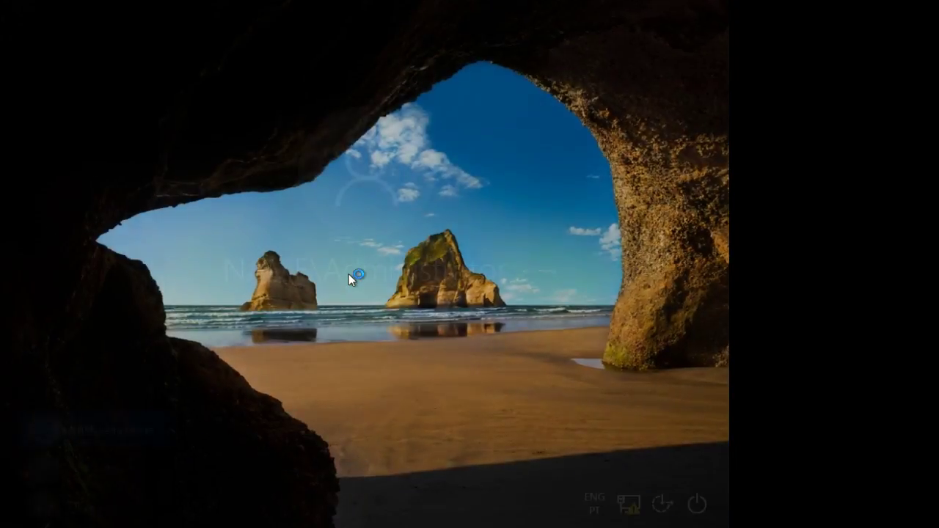
type("*******")
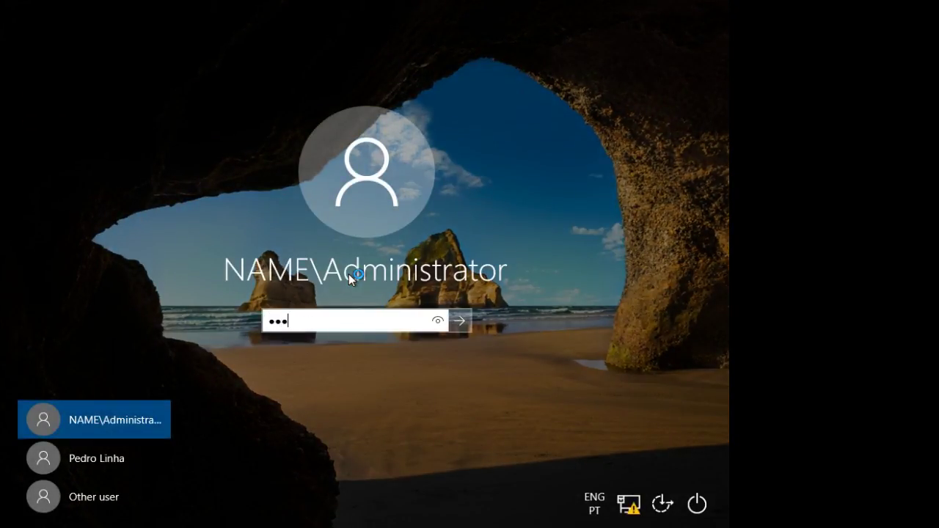
key("Return")
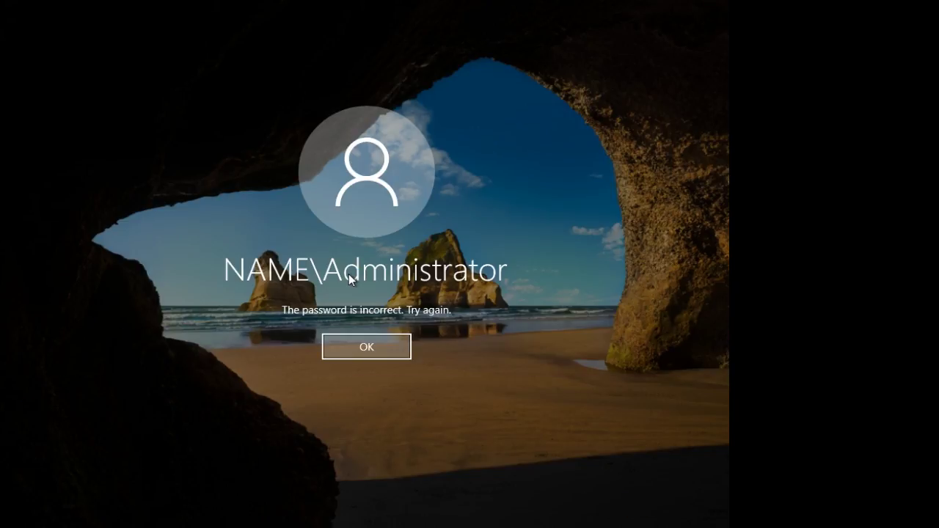
left_click(380, 353)
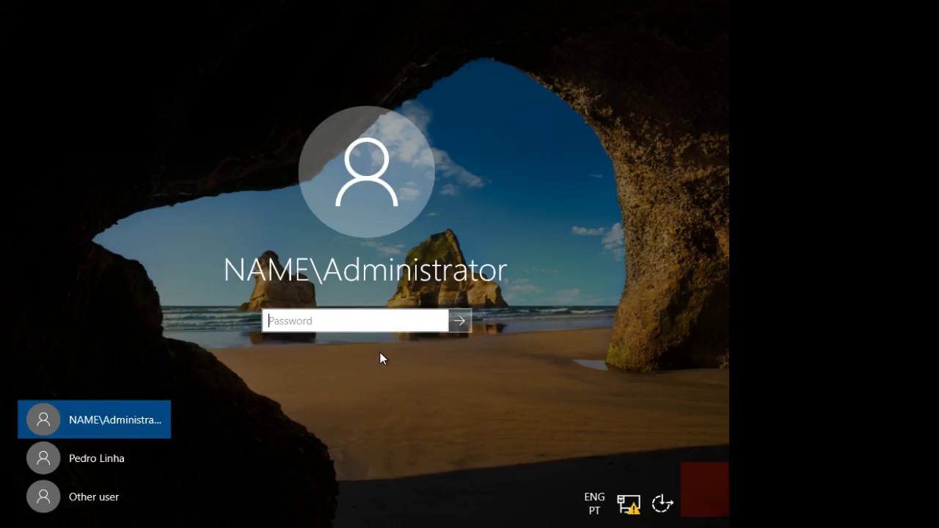
type("********")
key("Return")
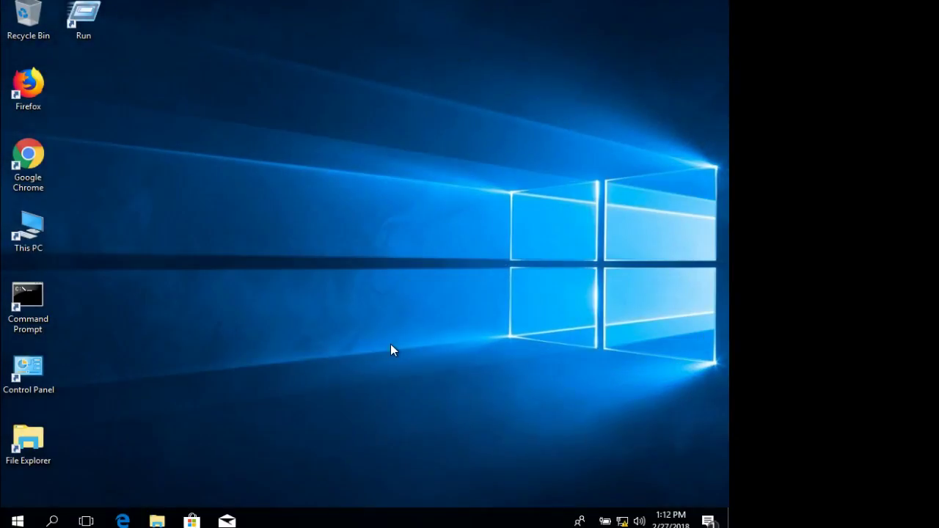
double_click(22, 299)
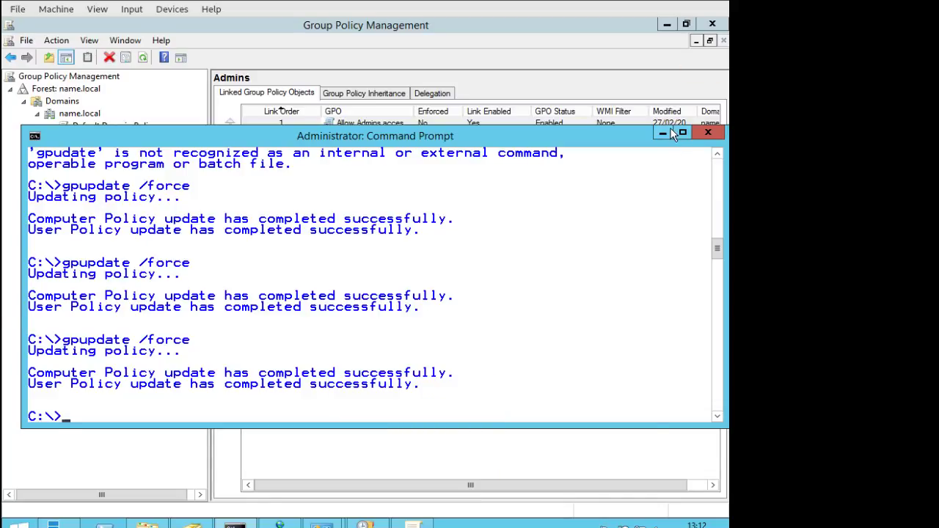
Step: On the server, minimize the command prompt and move the user in the Portugal IT OU to the Admins OU in Active Directory Users and Computers
left_click(669, 132)
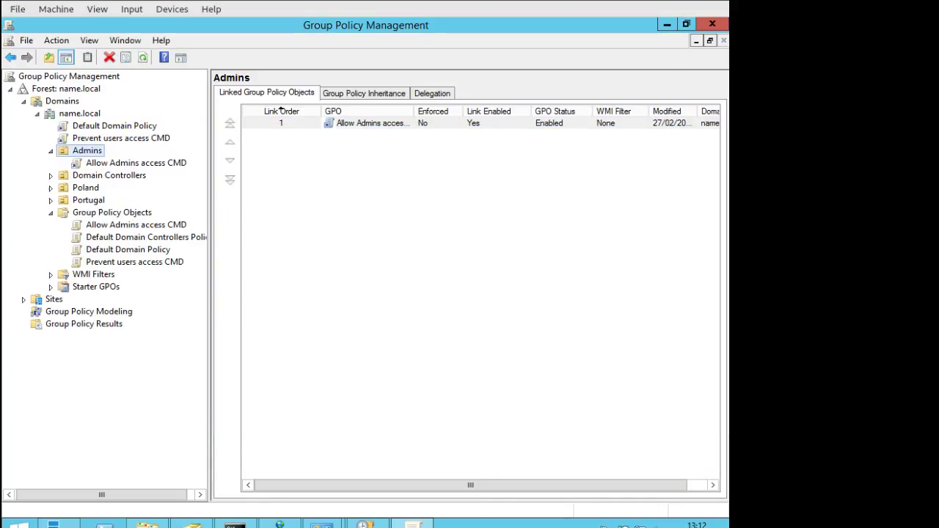
key("alt+Tab")
left_click(110, 295)
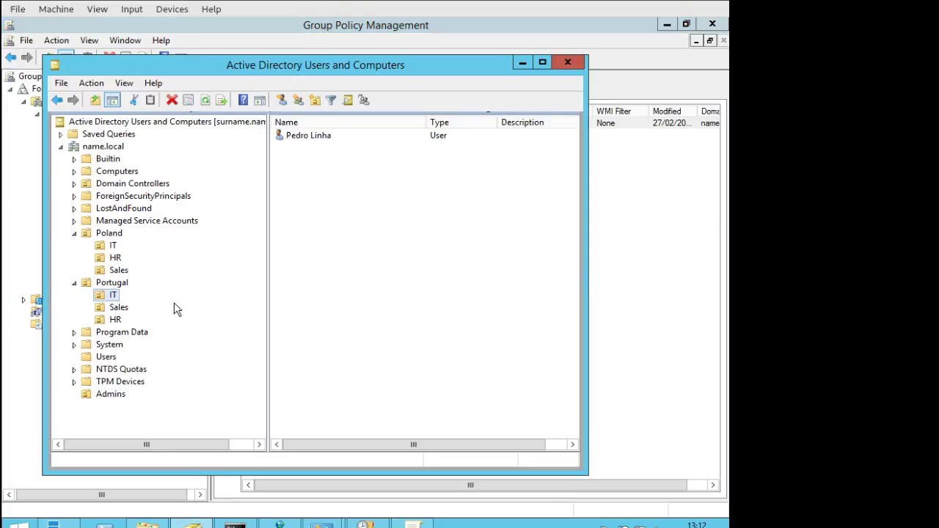
left_click(317, 138)
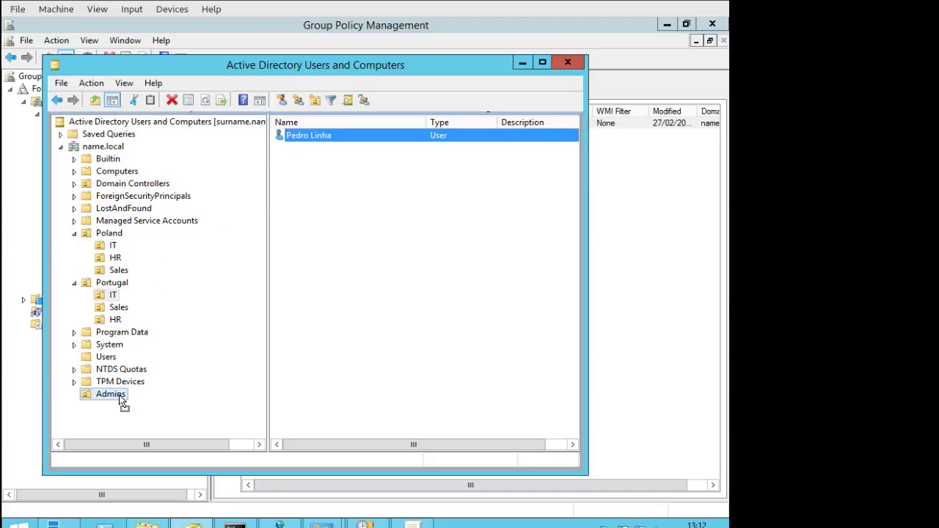
left_click_drag(119, 395, 119, 395)
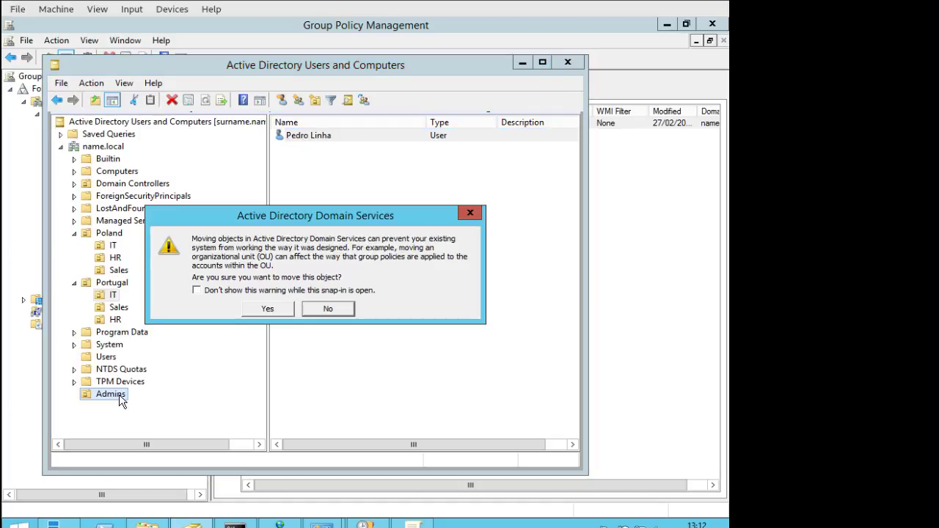
left_click(269, 309)
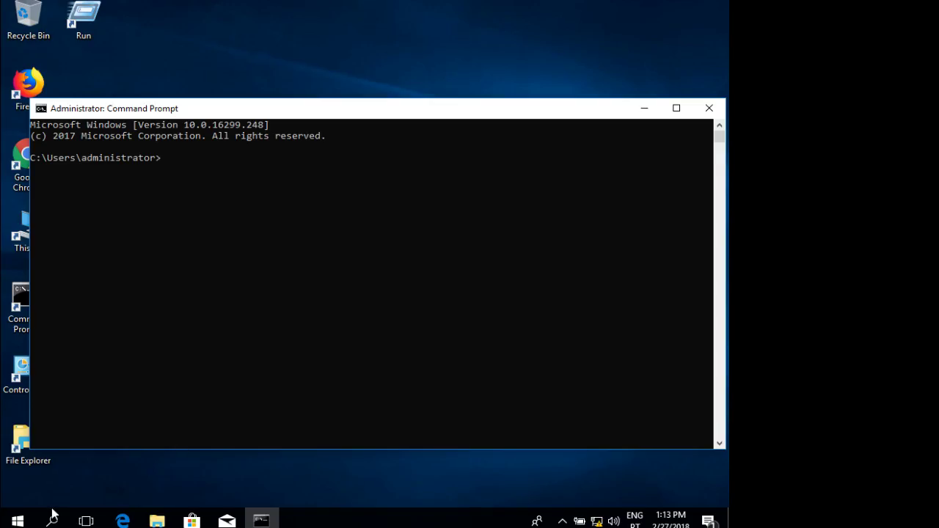
Step: Return to the Windows 10 client and sign out of the Administrator account
left_click(18, 521)
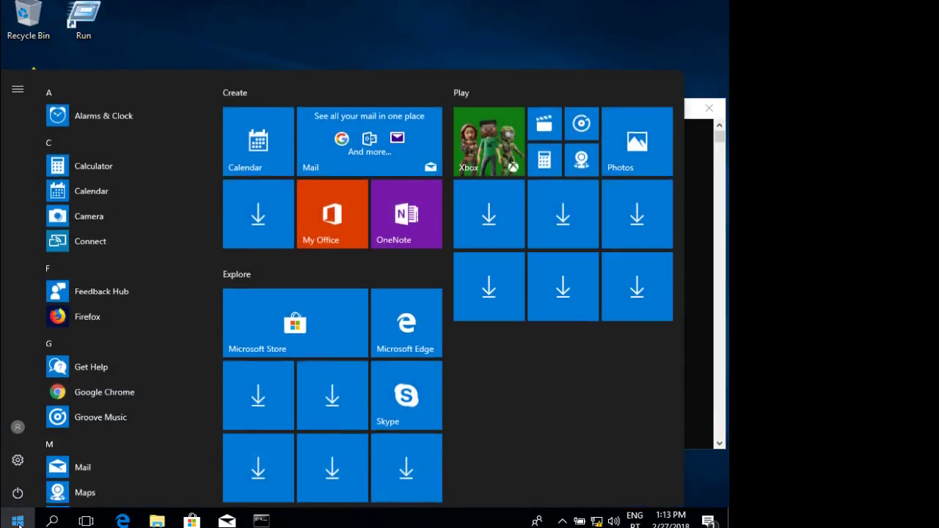
left_click(25, 425)
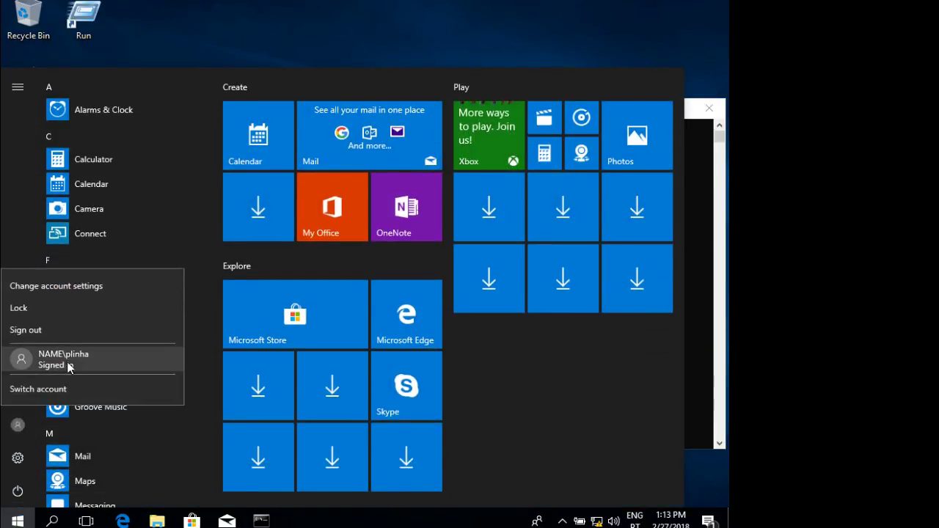
left_click(34, 329)
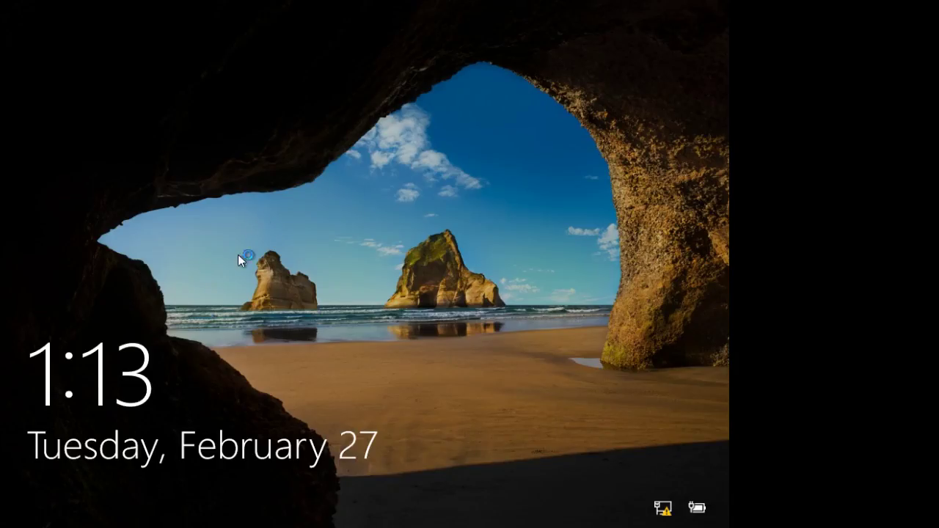
Step: Sign in as the user moved to the Admins OU with the account password, test Command Prompt, and close its window
left_click(226, 280)
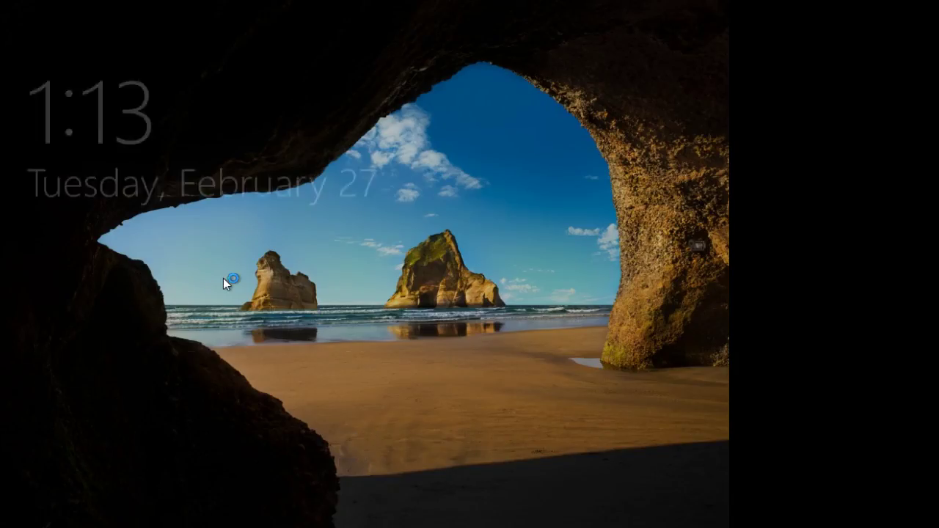
left_click(120, 450)
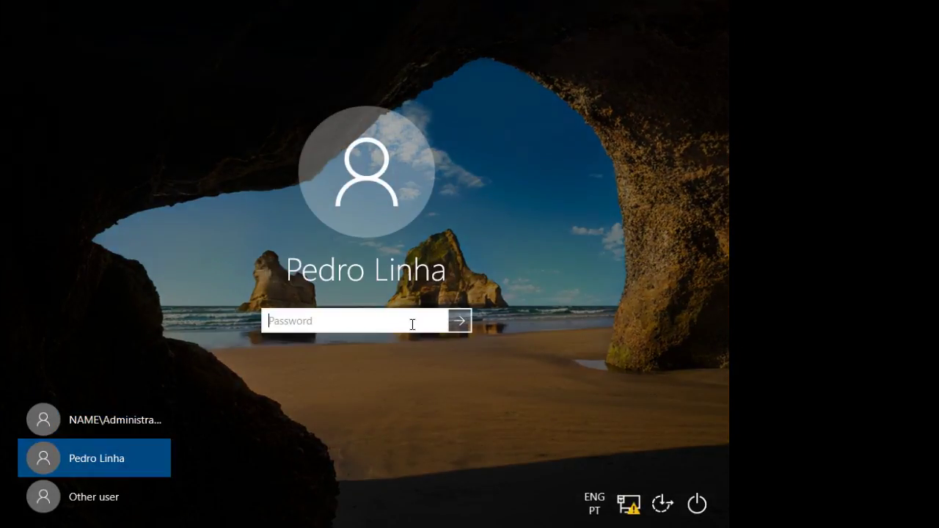
type("•••••")
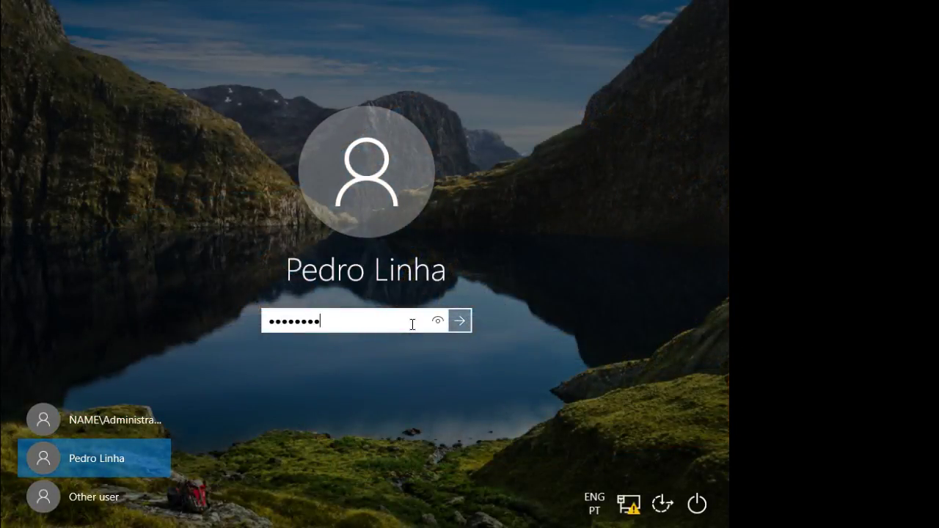
key("Return")
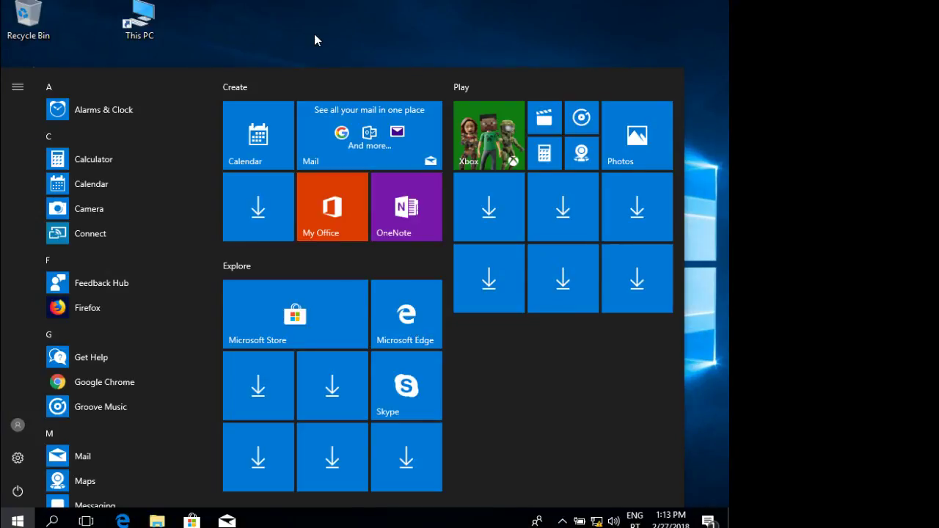
left_click(460, 93)
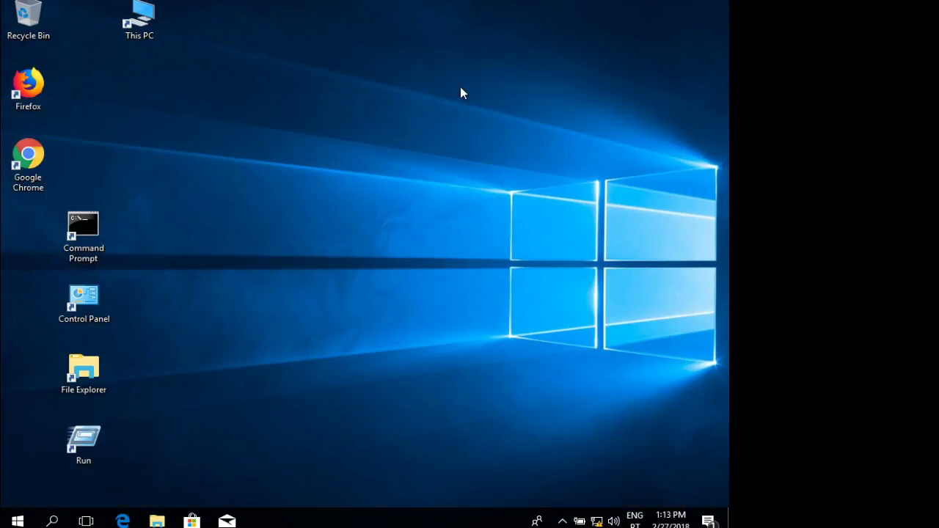
double_click(100, 233)
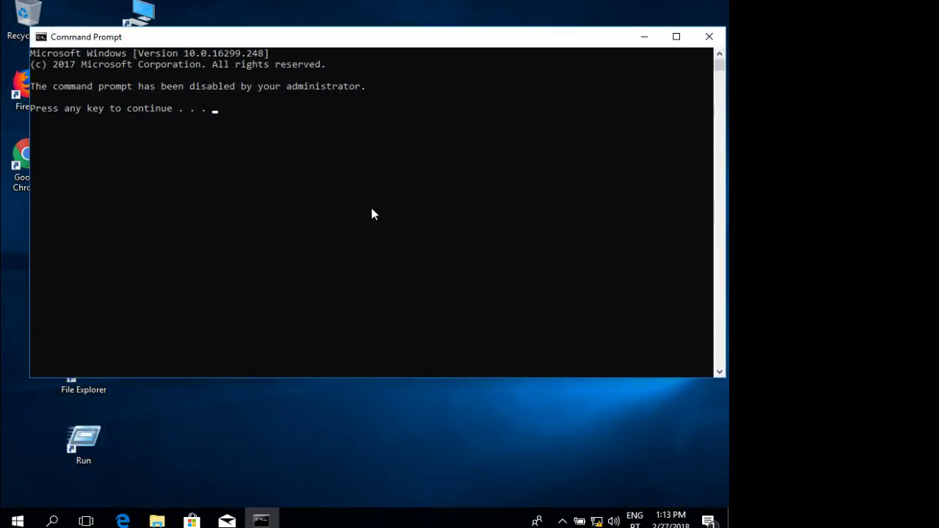
left_click(709, 36)
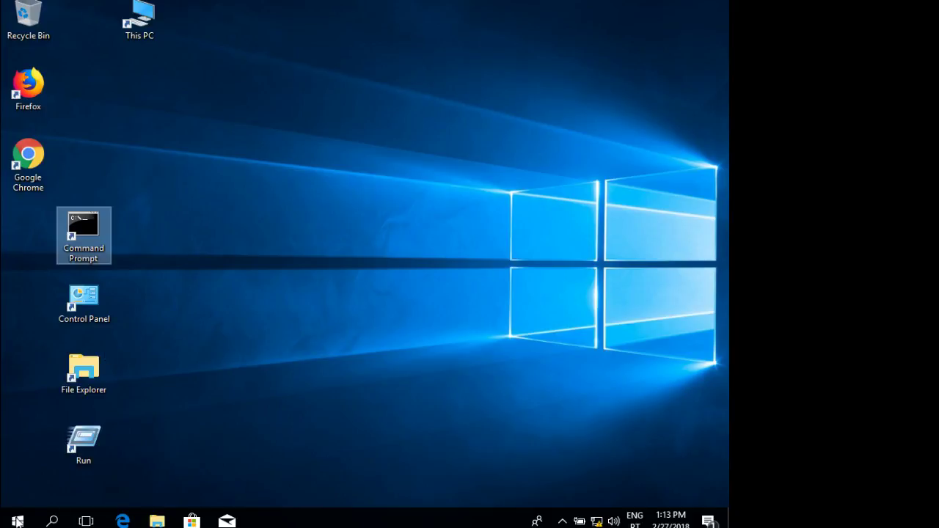
Step: Sign the moved user out of the Windows 10 client to reload the user policies
left_click(16, 522)
left_click(28, 431)
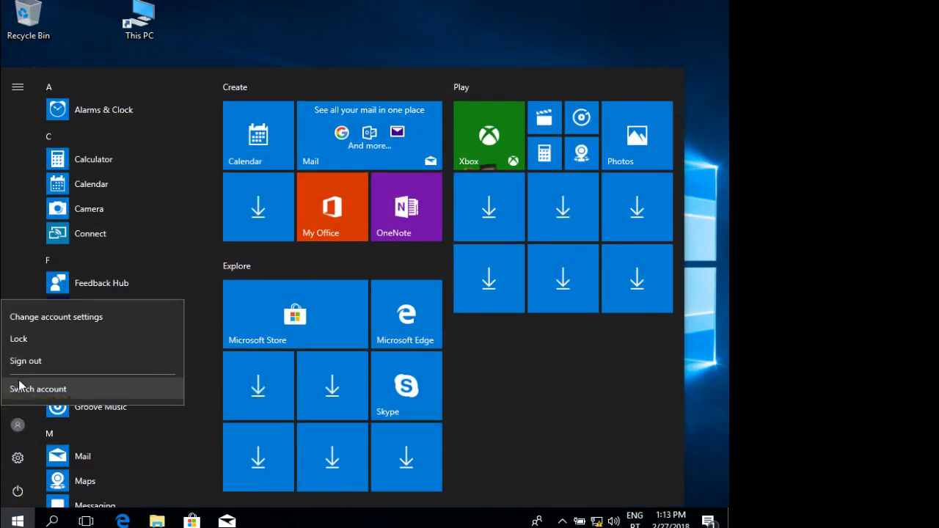
left_click(30, 363)
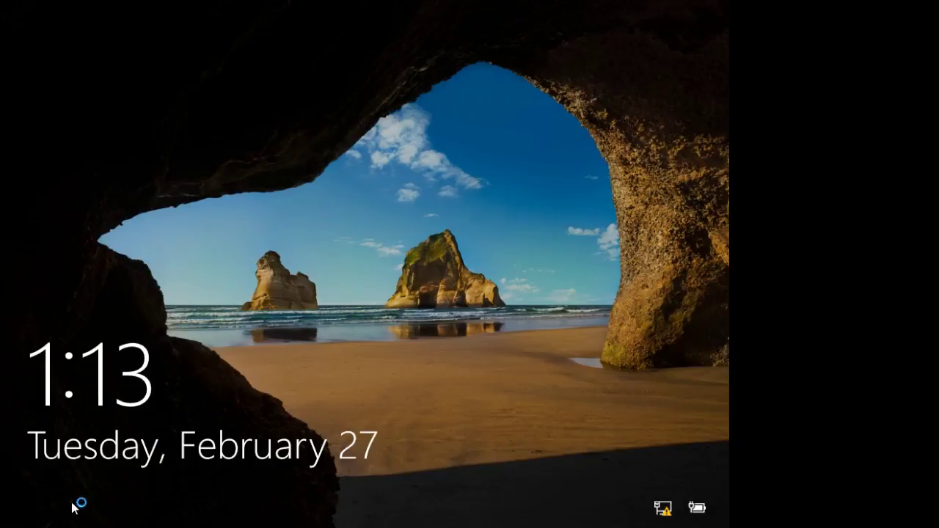
Step: Sign the moved user back in with the account password and test Command Prompt again, closing and reopening it
left_click(273, 374)
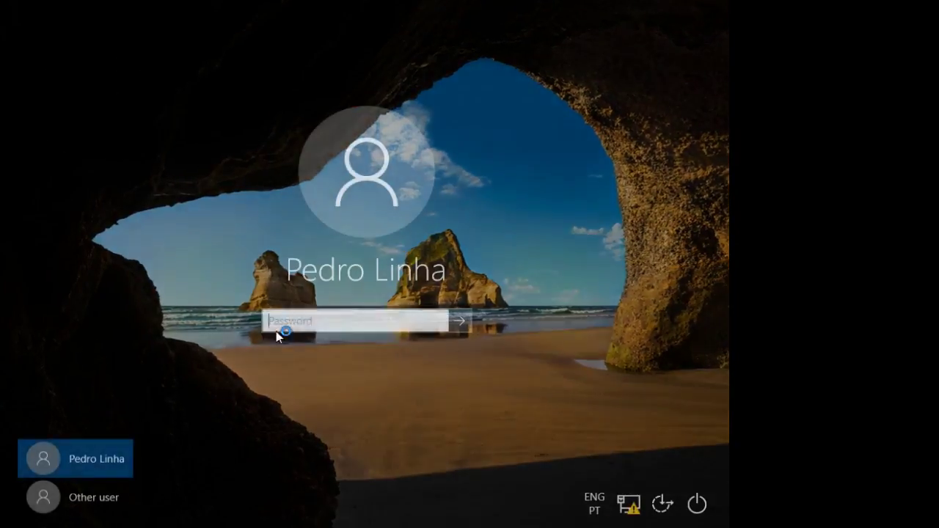
type("***")
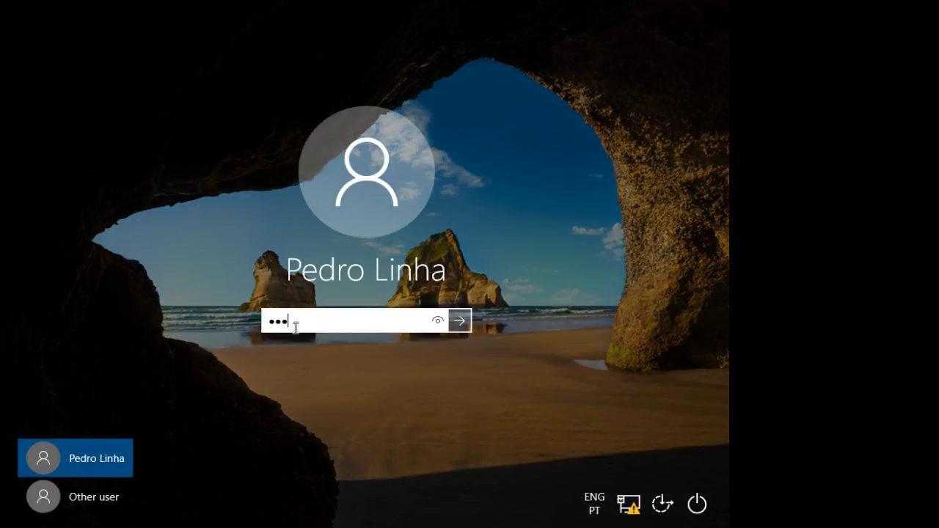
key("Return")
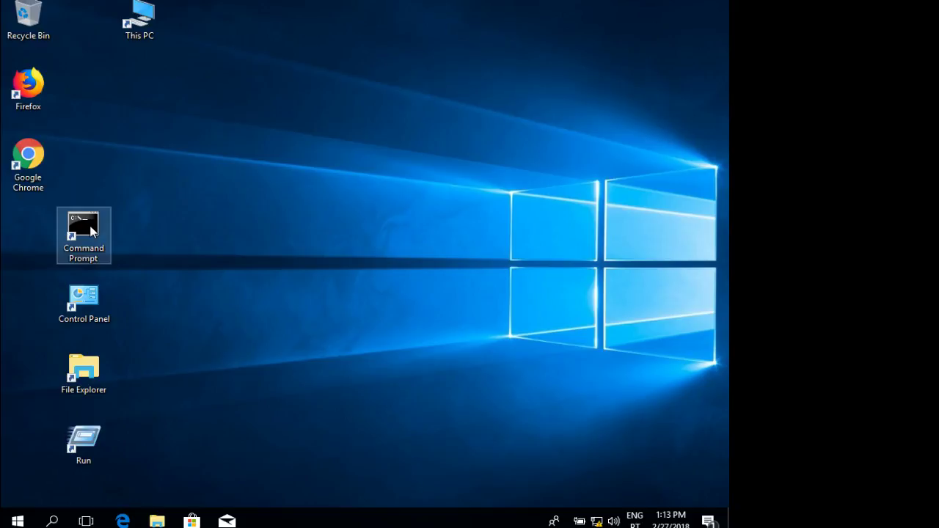
double_click(92, 231)
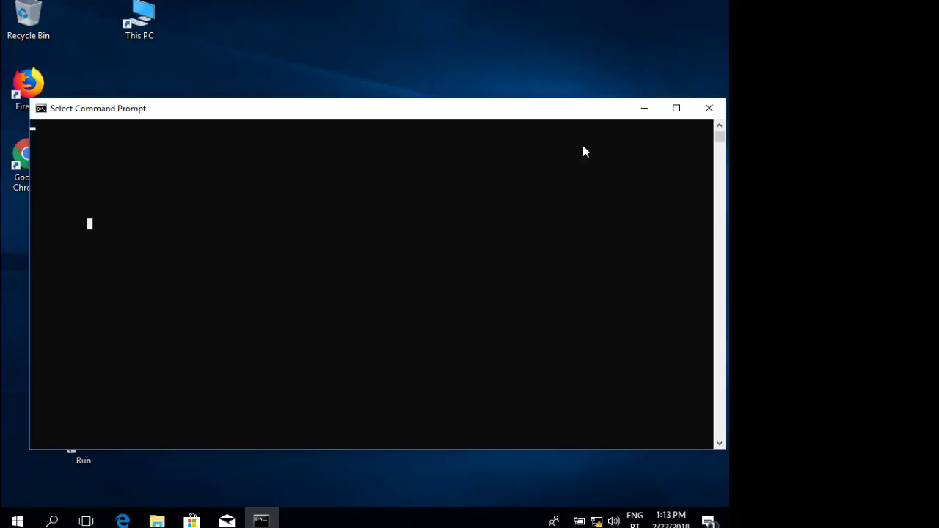
left_click(718, 112)
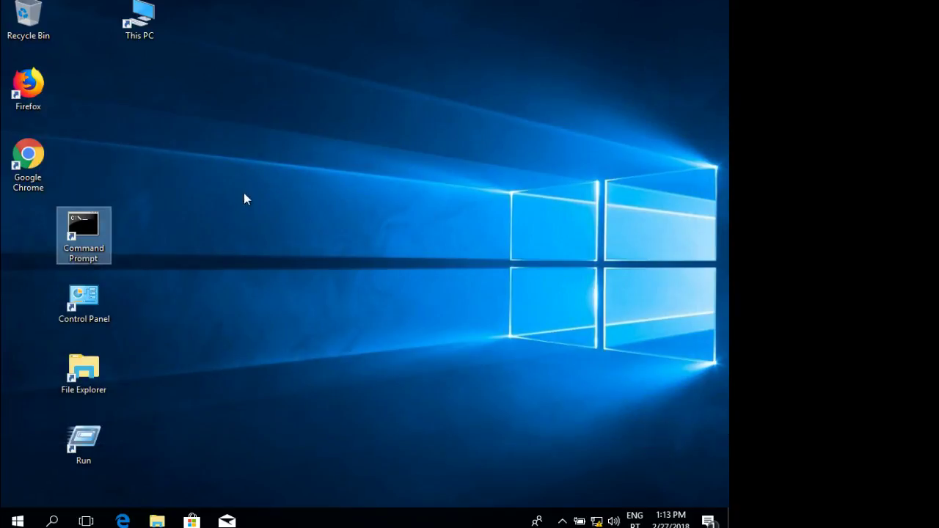
double_click(92, 223)
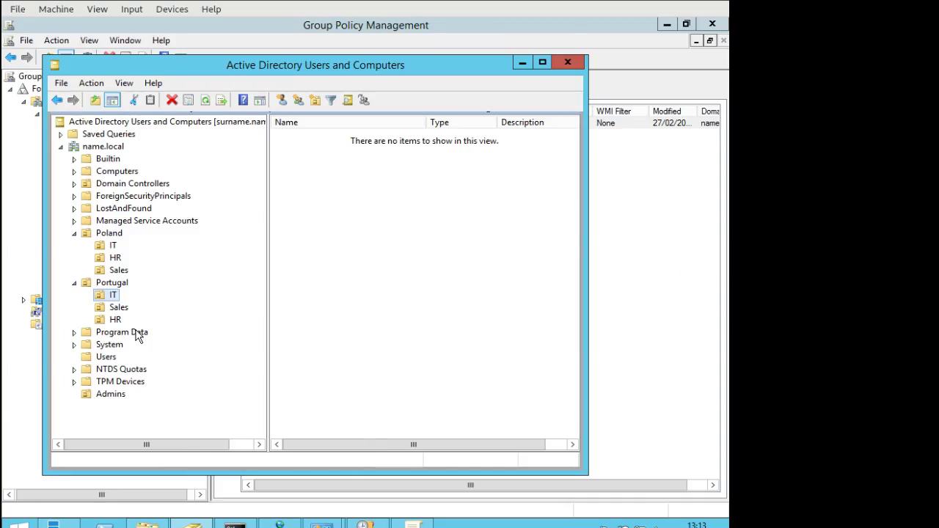
Step: On the server, move the test user from the Admins OU back to the Portugal IT OU and confirm the move
left_click(111, 395)
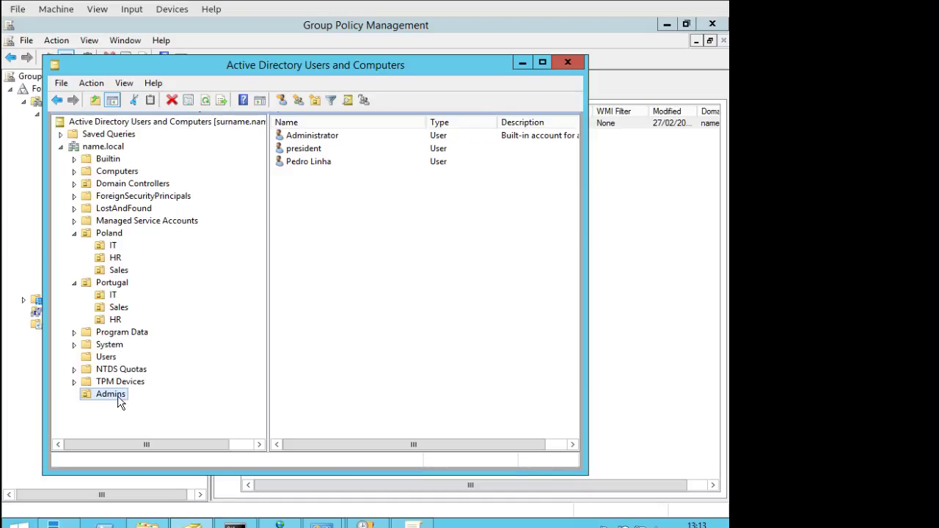
left_click(322, 162)
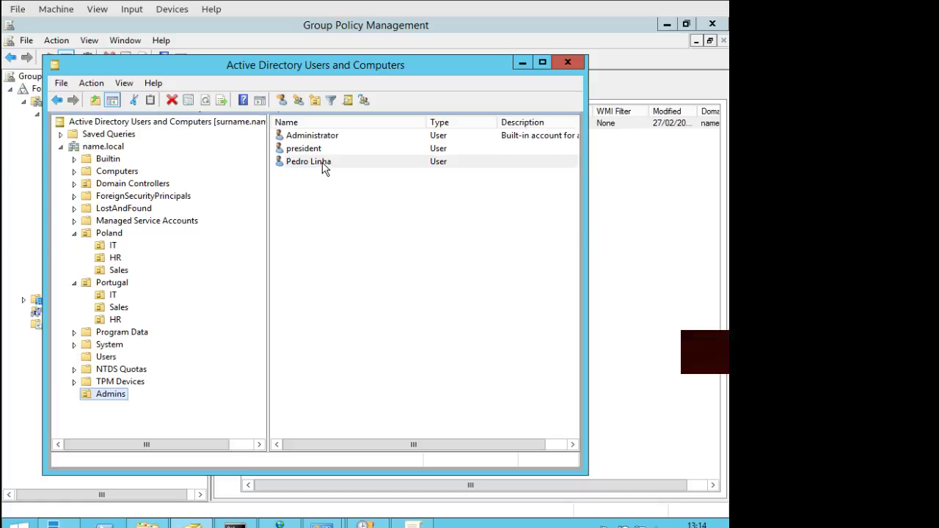
left_click_drag(122, 296, 123, 297)
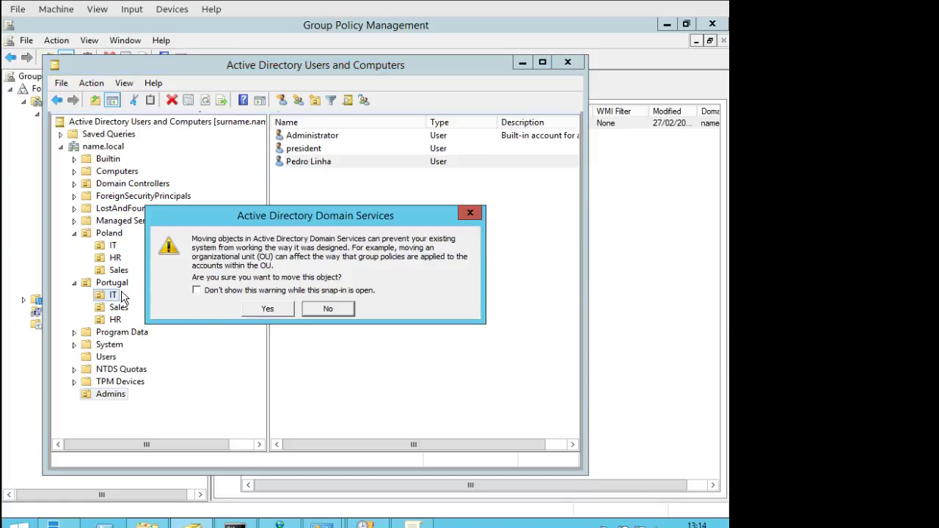
left_click(268, 309)
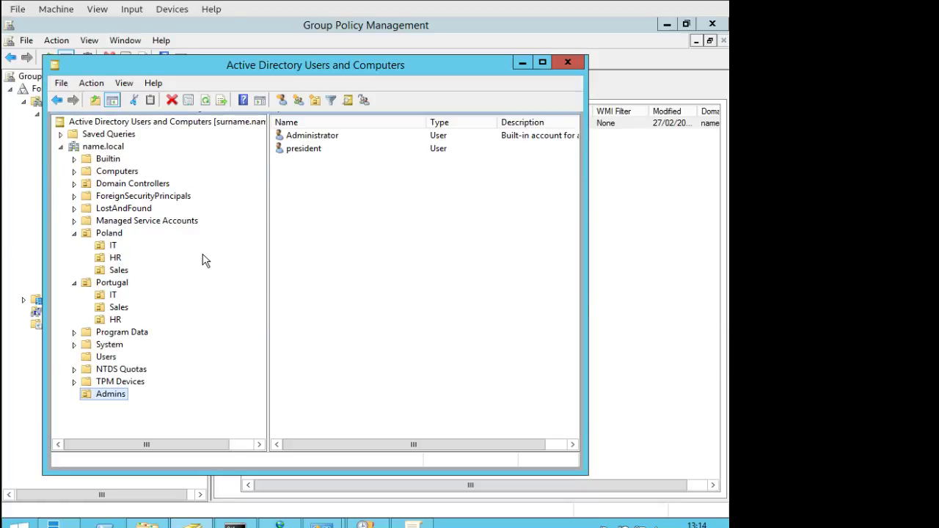